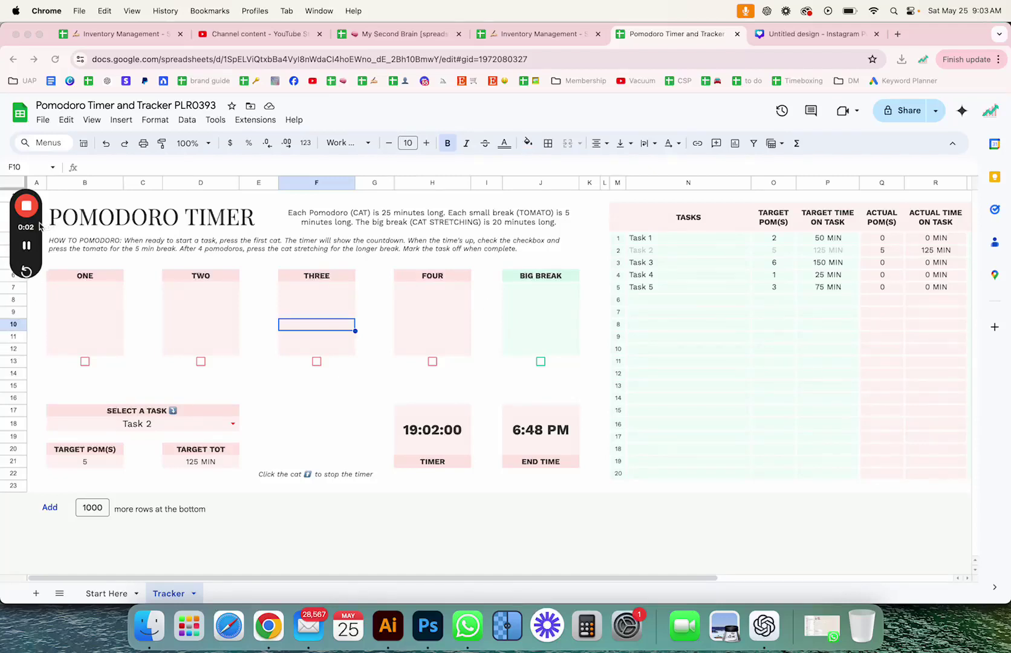
pyautogui.moveTo(18, 211); pyautogui.dragTo(112, 233)
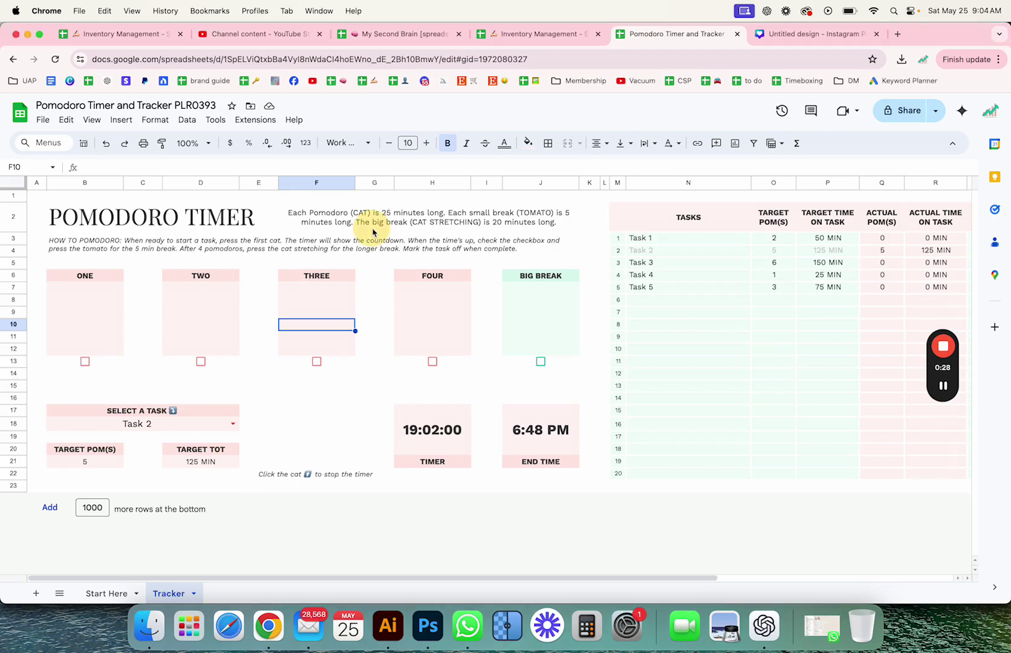
pyautogui.click(343, 221)
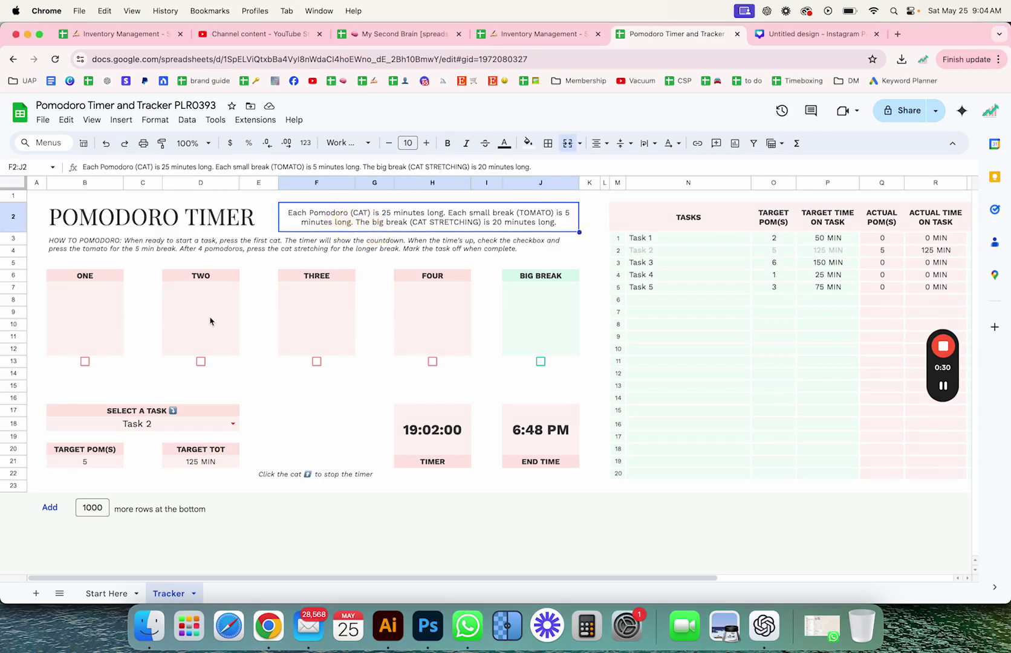
# Create a new drawing from cell B9 in the ONE box and browse the computer for an image to insert
pyautogui.click(114, 314)
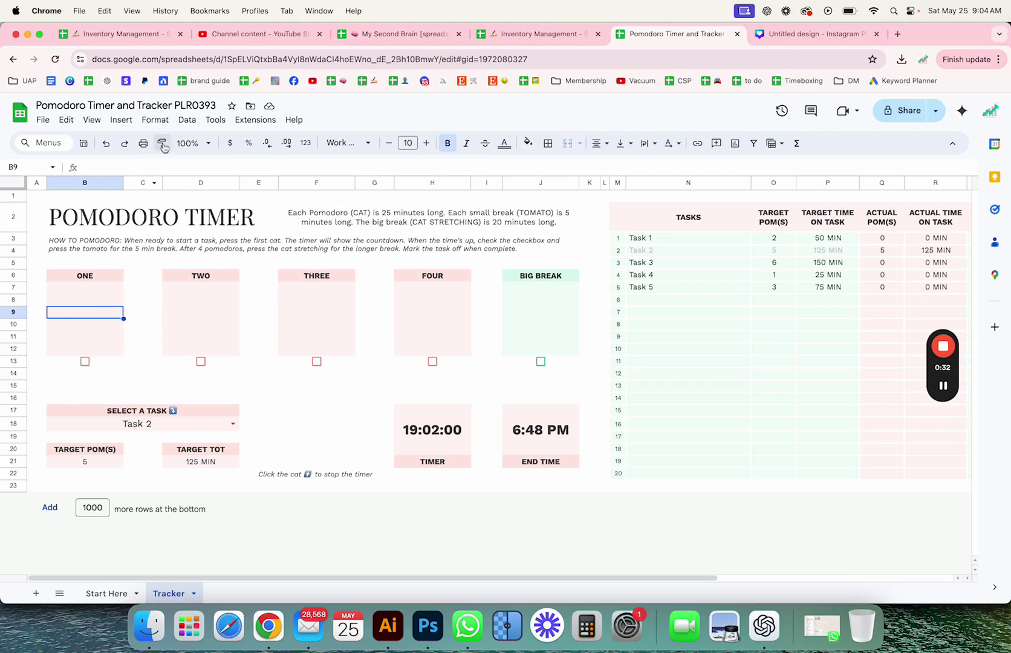
pyautogui.click(114, 121)
pyautogui.click(140, 309)
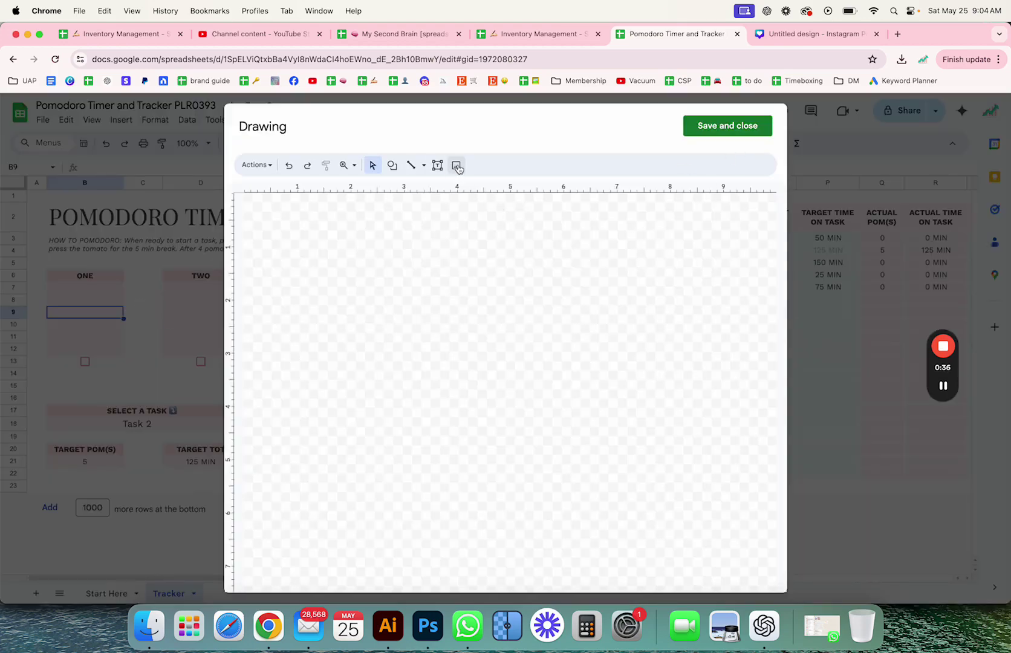
pyautogui.click(457, 166)
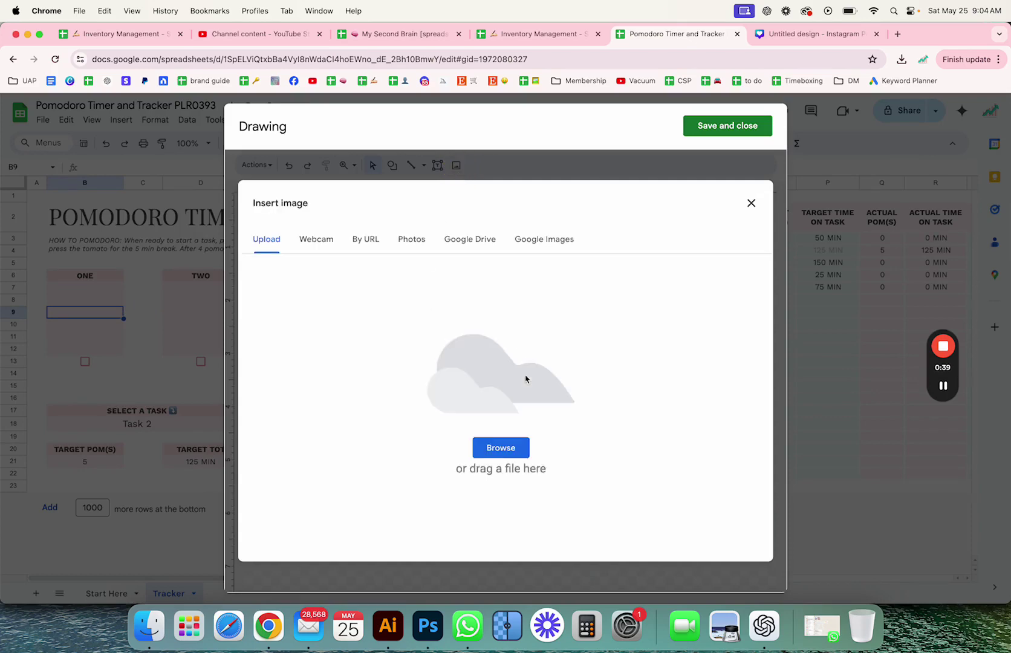
pyautogui.click(500, 447)
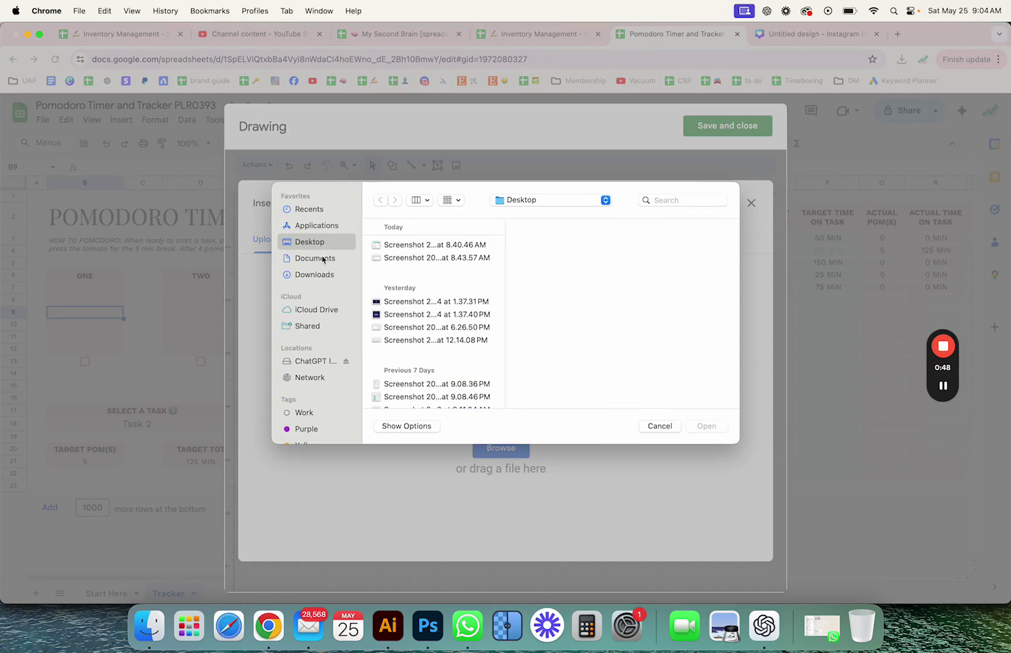
# Insert 2.png from the "Untitled design (3)" folder in Downloads into the drawing
pyautogui.click(325, 275)
pyautogui.click(399, 283)
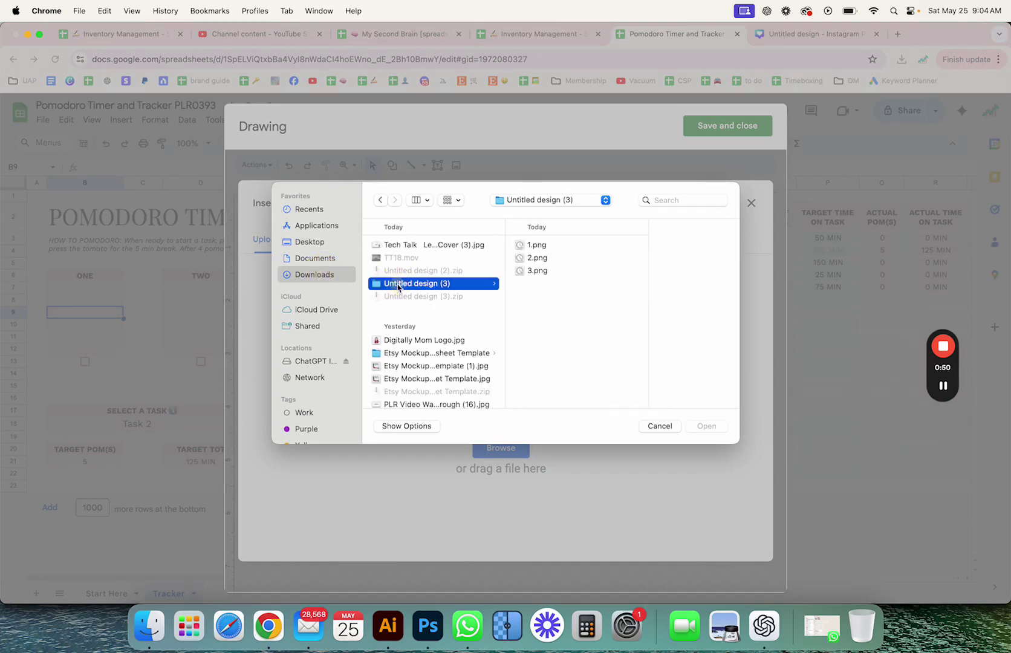
pyautogui.click(532, 249)
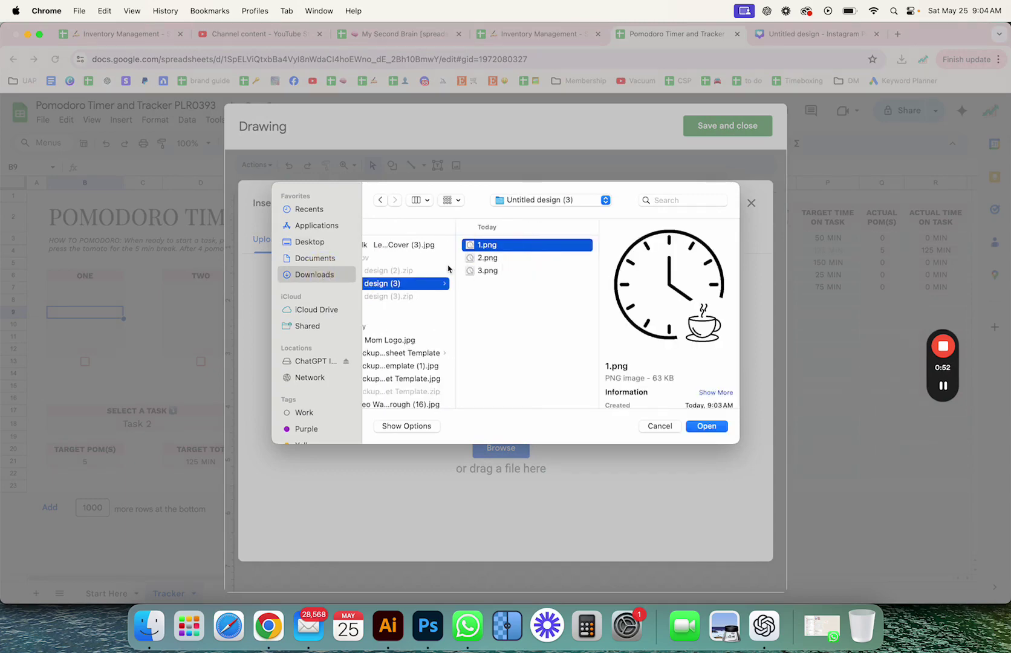
pyautogui.click(484, 259)
pyautogui.click(489, 271)
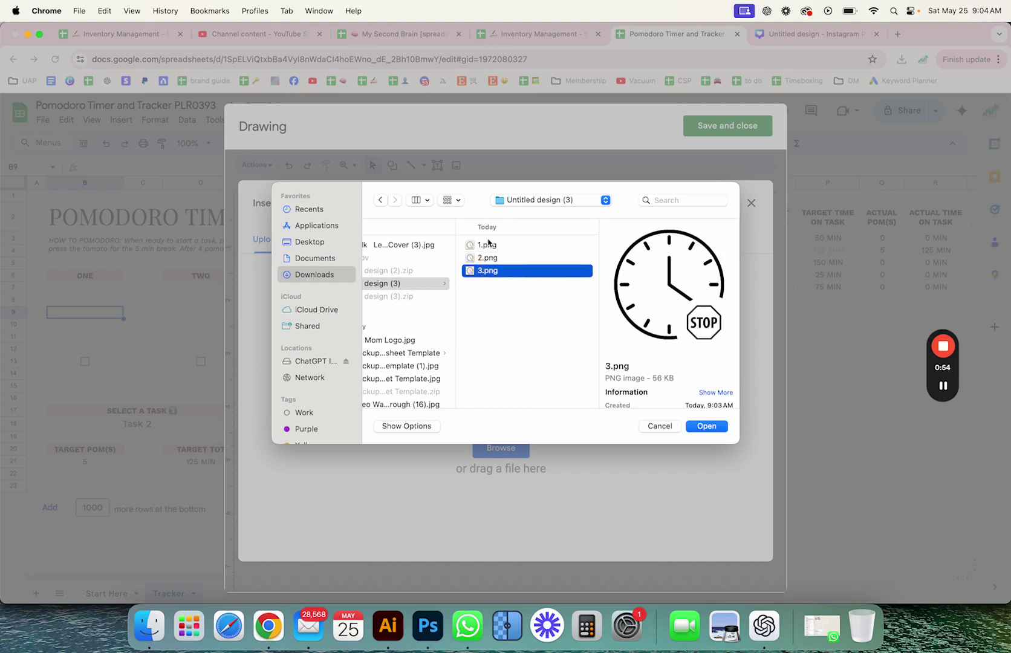
pyautogui.click(487, 245)
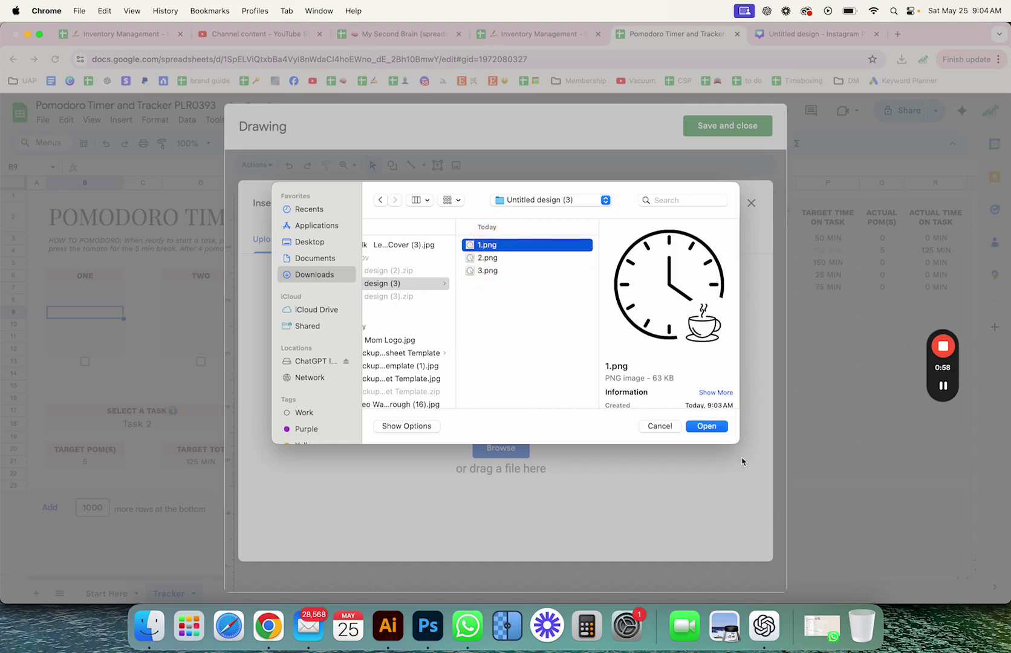
pyautogui.click(493, 257)
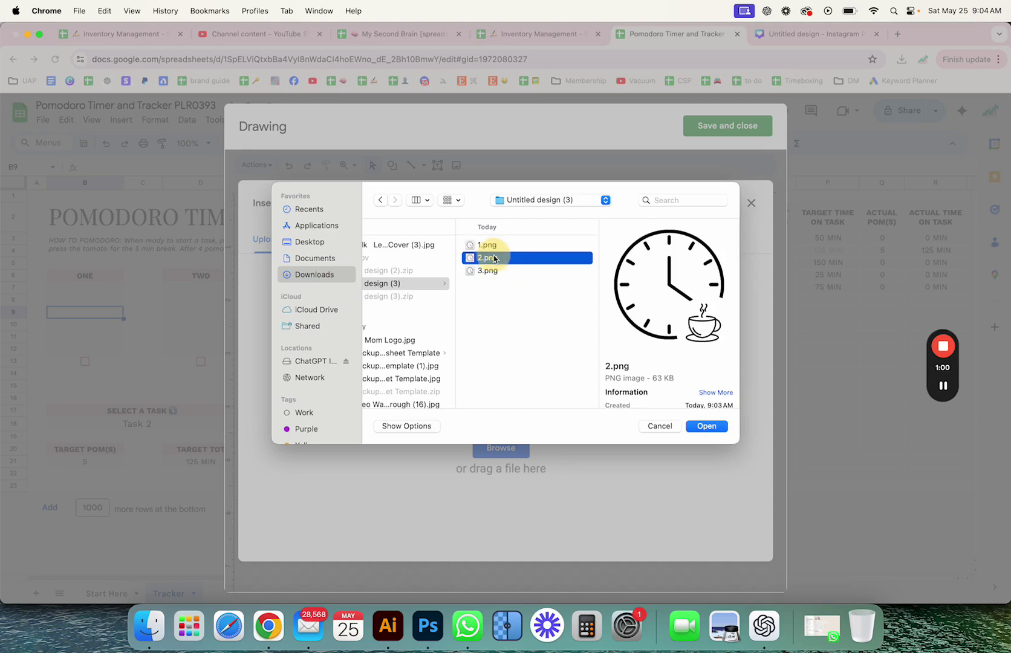
pyautogui.click(707, 426)
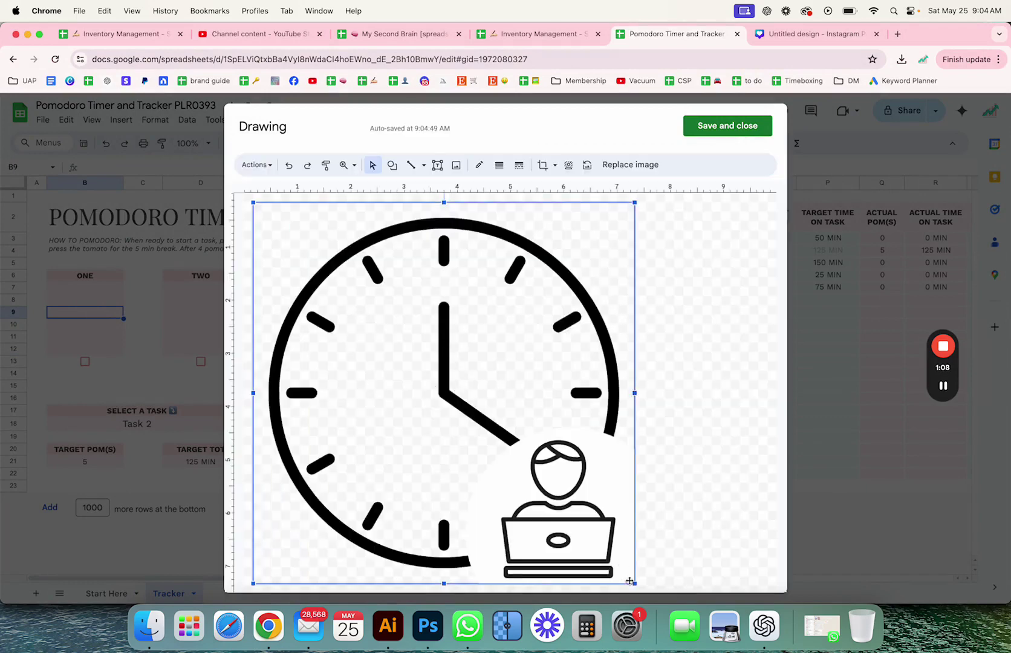
# Shrink the clock image to about 2.7 ruler units wide, keeping its proportions, and save the drawing to the sheet
pyautogui.moveTo(635, 585); pyautogui.dragTo(416, 369)
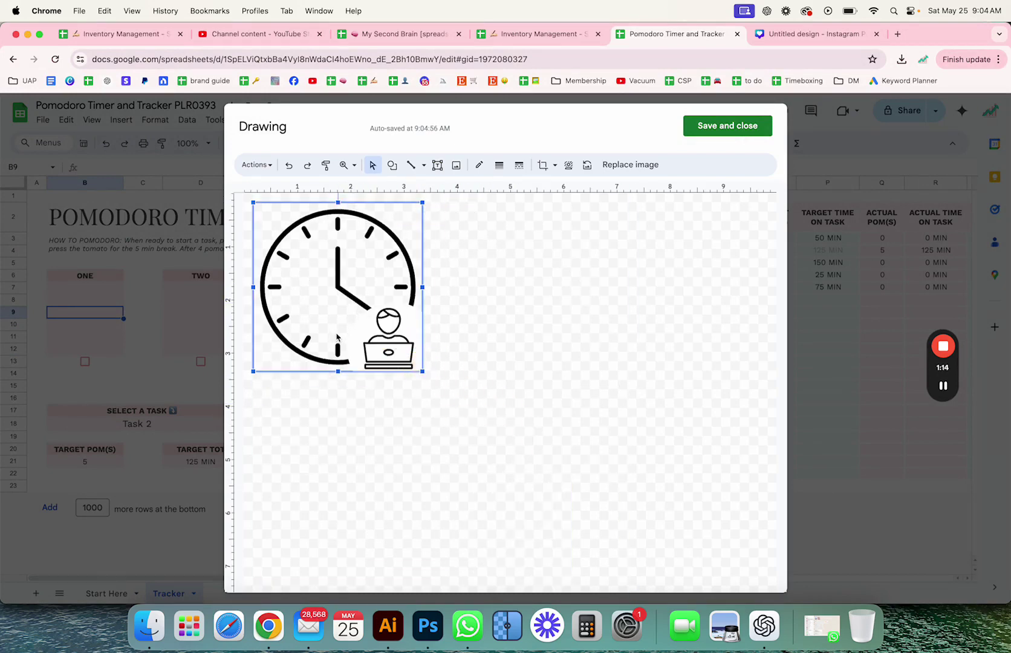
pyautogui.click(532, 360)
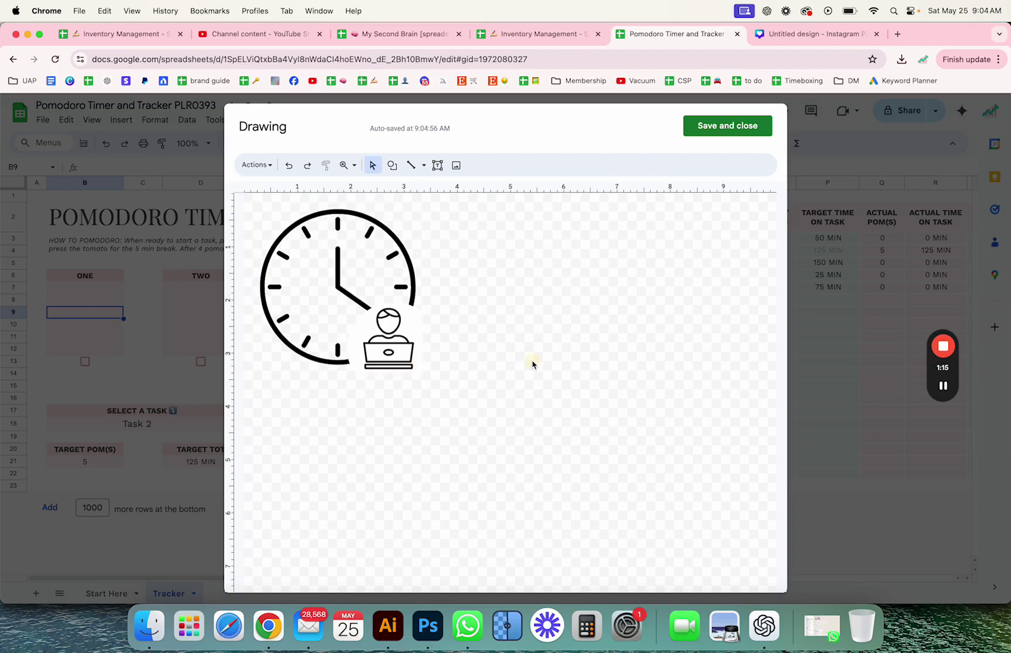
pyautogui.click(393, 346)
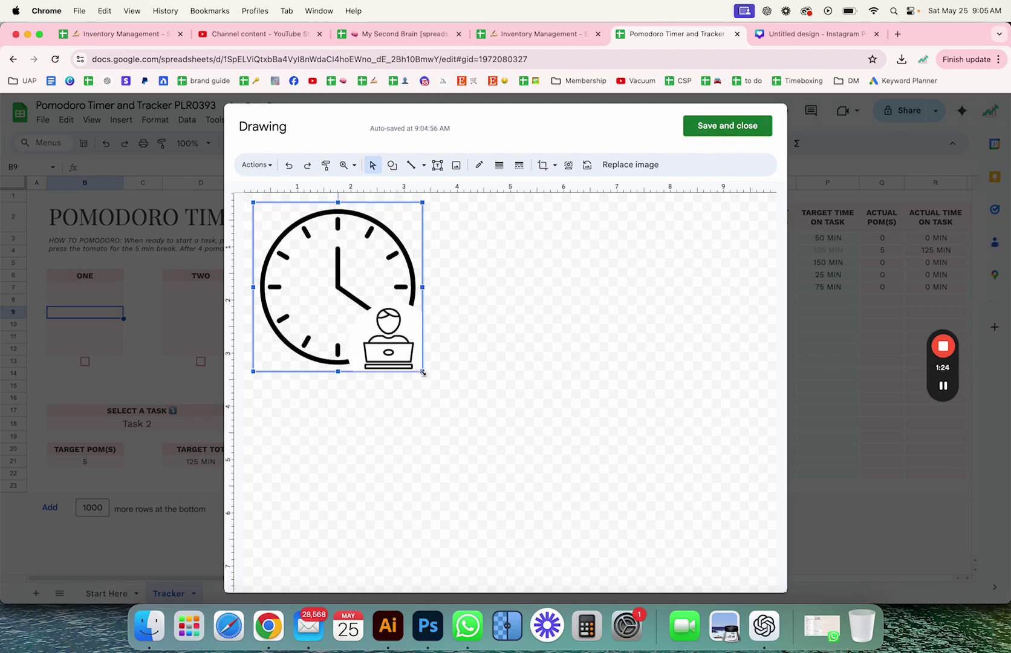
pyautogui.moveTo(422, 371); pyautogui.dragTo(396, 344)
pyautogui.click(728, 126)
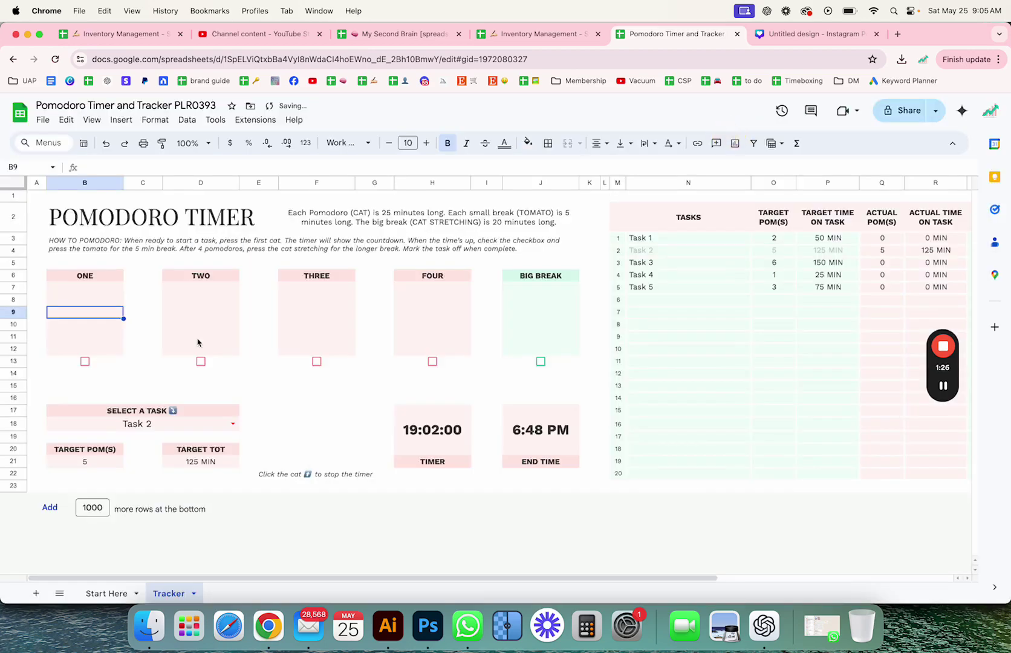
# Reopen the clock drawing, shrink its image to about 1.5 ruler units wide, and save it
pyautogui.click(149, 389)
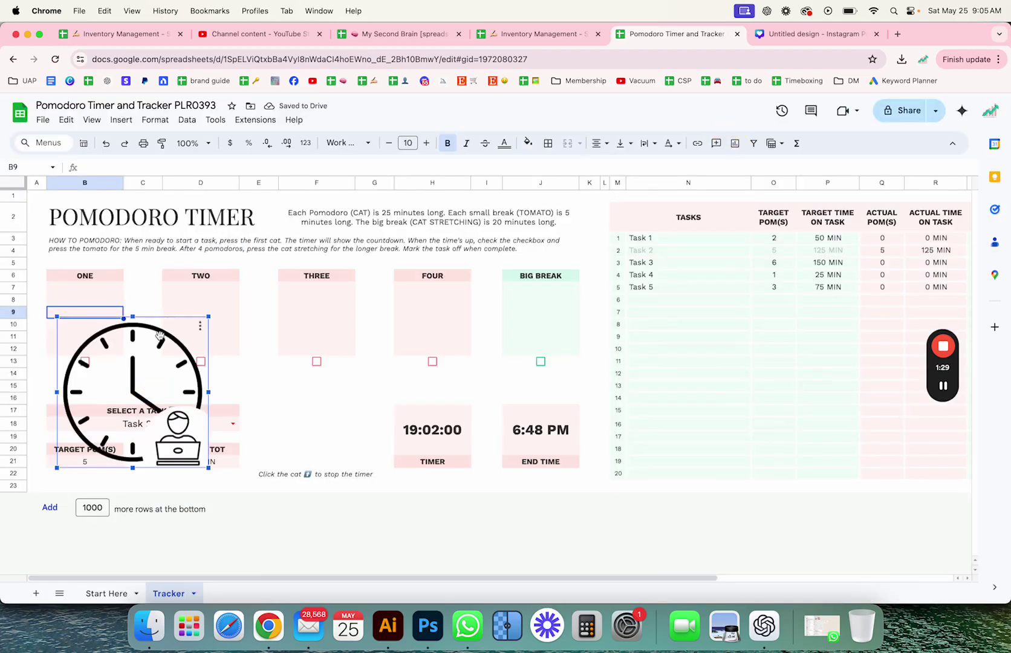
pyautogui.doubleClick(152, 390)
pyautogui.click(313, 269)
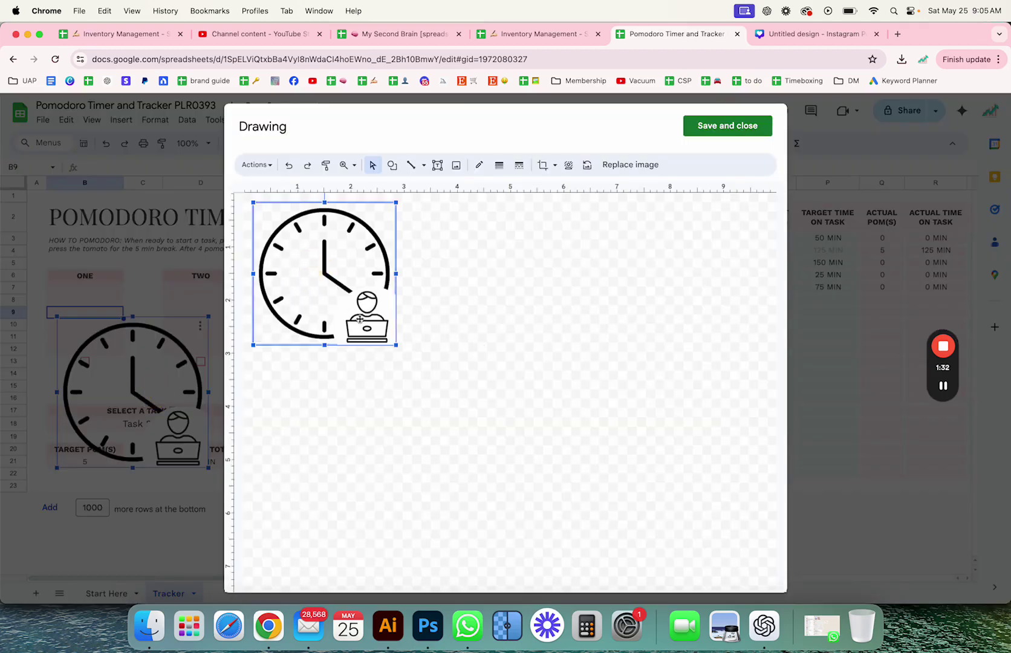
pyautogui.moveTo(393, 343); pyautogui.dragTo(331, 285)
pyautogui.click(744, 125)
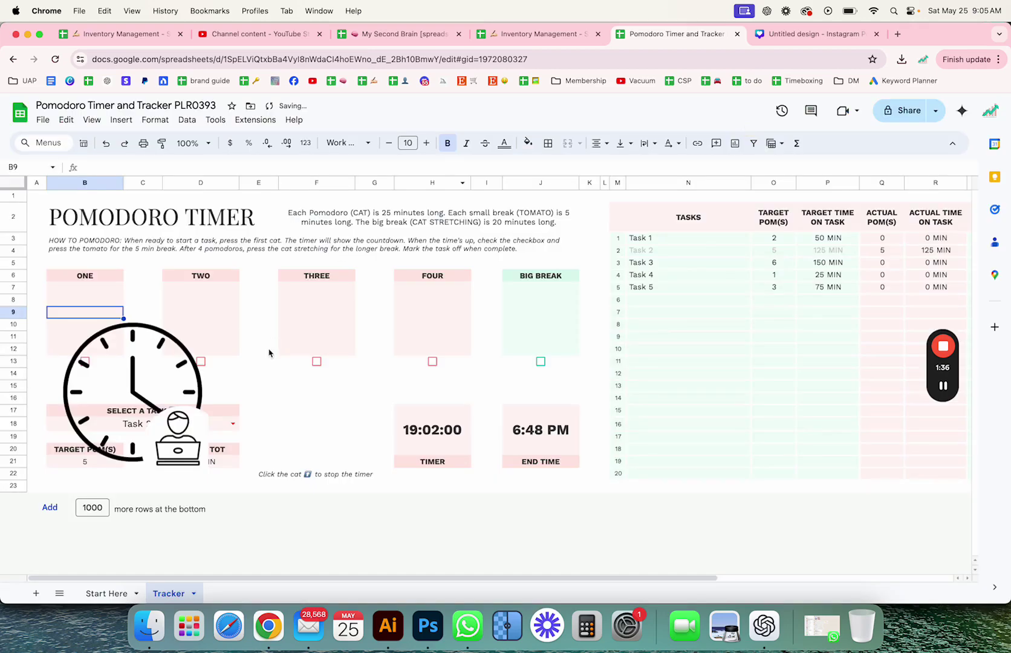
# Edit the clock drawing again, reduce its image to about 0.9 ruler units wide, and save it
pyautogui.click(111, 372)
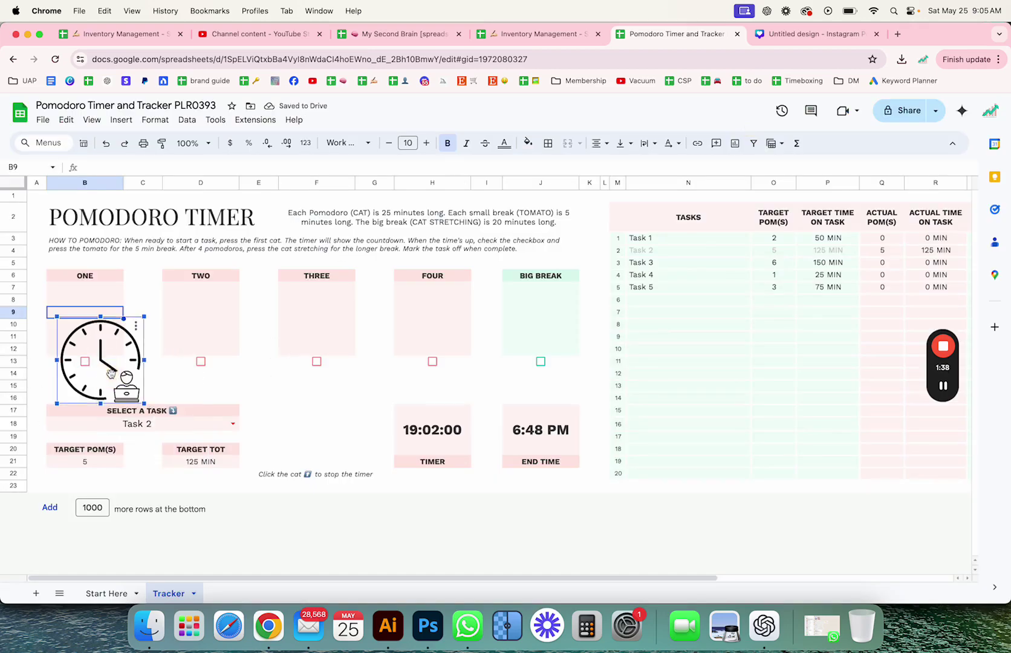
pyautogui.doubleClick(111, 372)
pyautogui.click(290, 270)
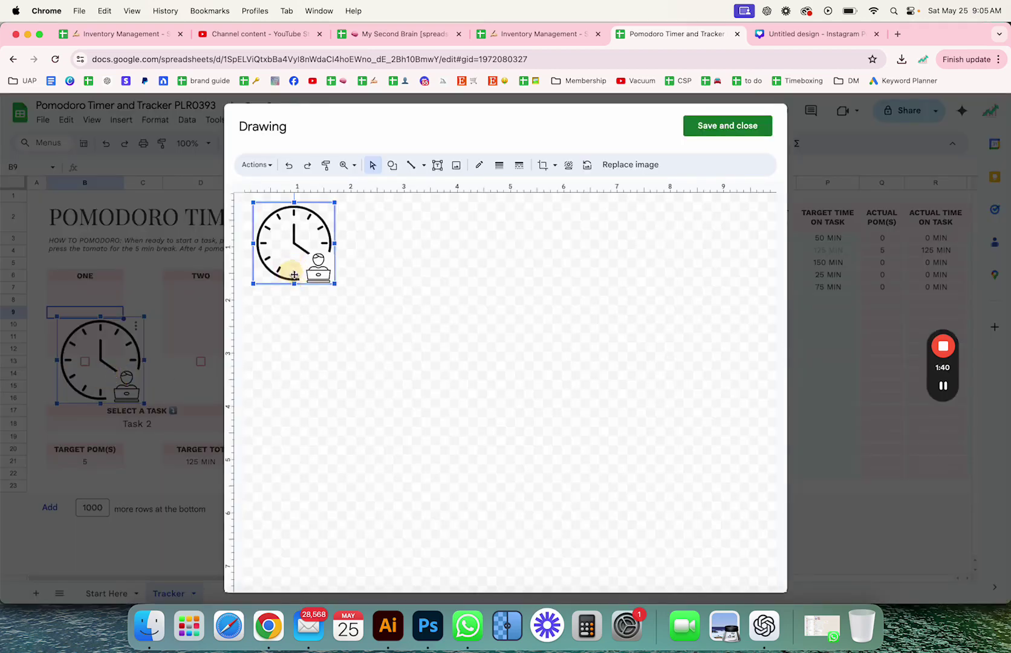
pyautogui.moveTo(336, 282)
pyautogui.mouseDown()
pyautogui.moveTo(293, 241)
pyautogui.moveTo(299, 248)
pyautogui.mouseUp()
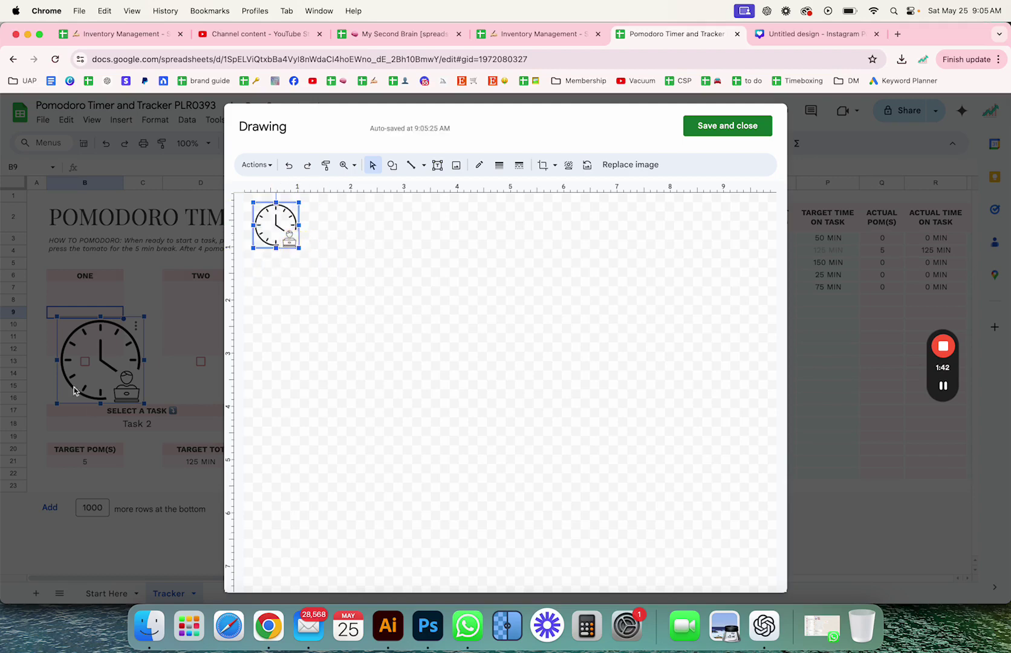
pyautogui.click(721, 126)
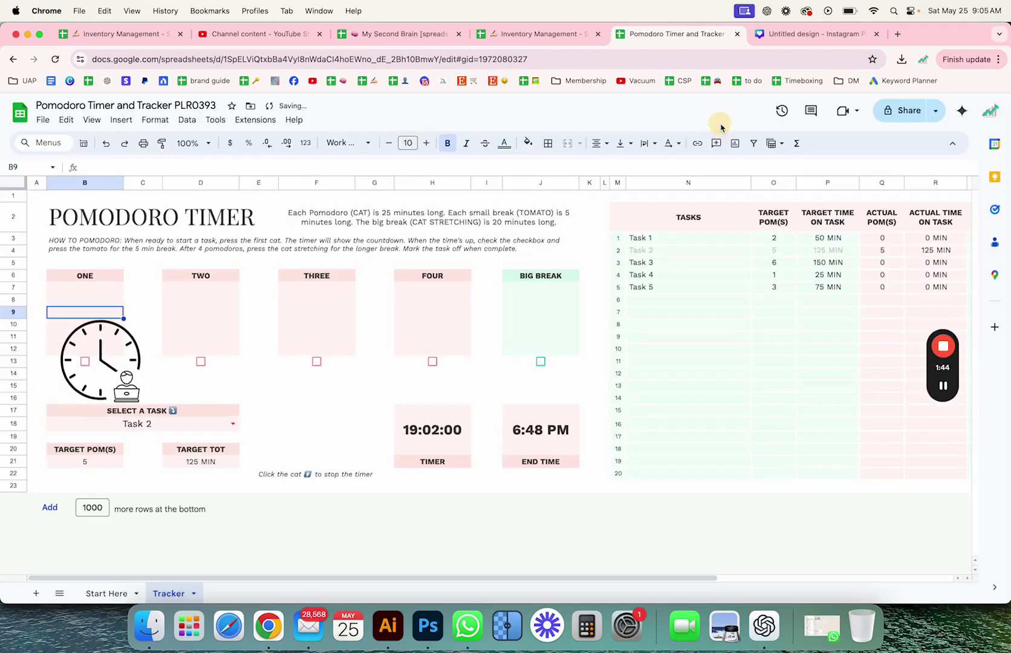
# Move the clock drawing into the ONE box, then enlarge its image to about 1.4 ruler units wide and save it
pyautogui.click(80, 348)
pyautogui.moveTo(80, 347); pyautogui.dragTo(82, 312)
pyautogui.doubleClick(83, 312)
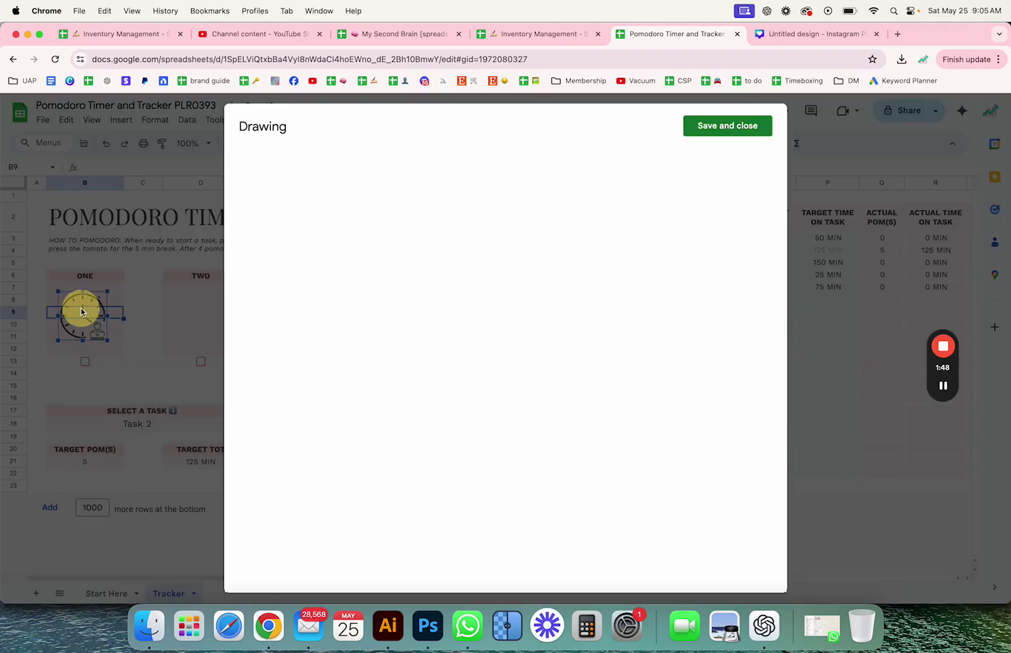
pyautogui.click(296, 246)
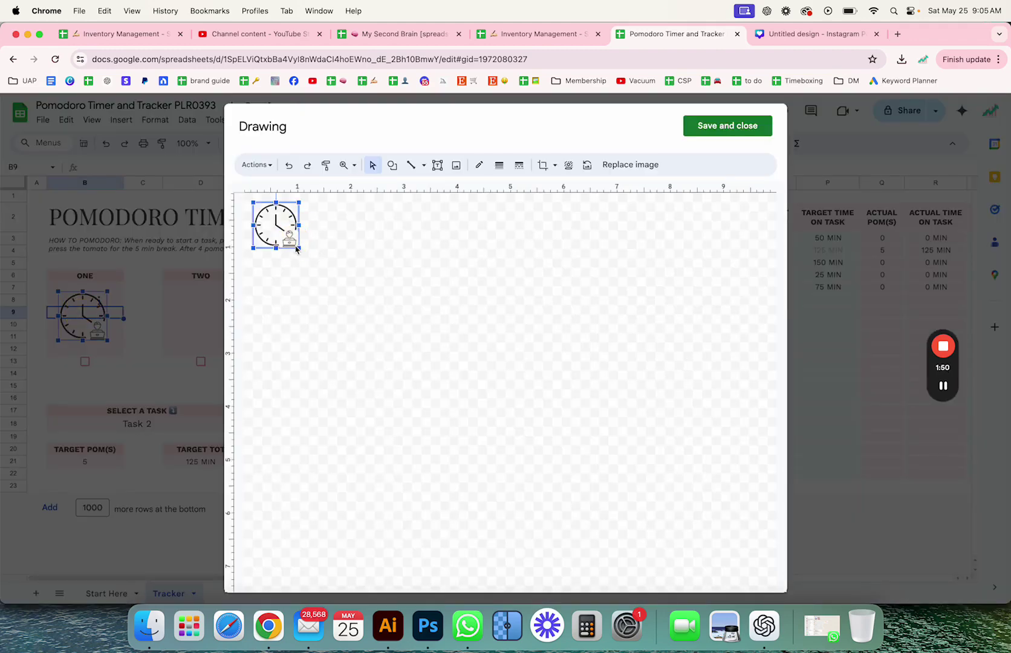
pyautogui.moveTo(298, 245); pyautogui.dragTo(321, 278)
pyautogui.click(701, 128)
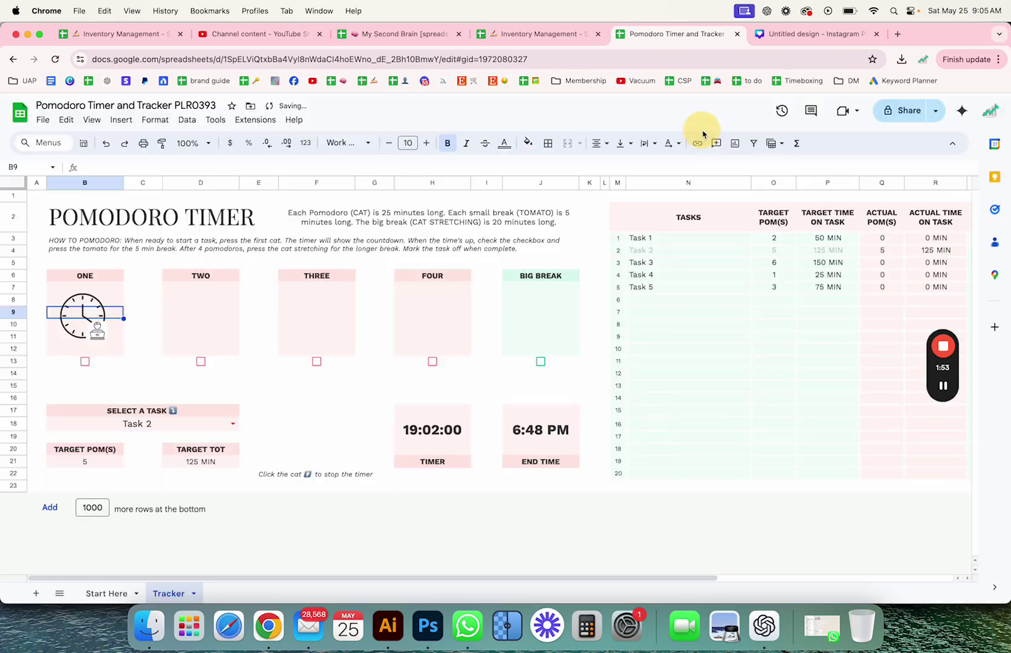
# Reposition the enlarged clock drawing so it is centred in the ONE box above the checkbox
pyautogui.click(156, 366)
pyautogui.moveTo(108, 349); pyautogui.dragTo(94, 335)
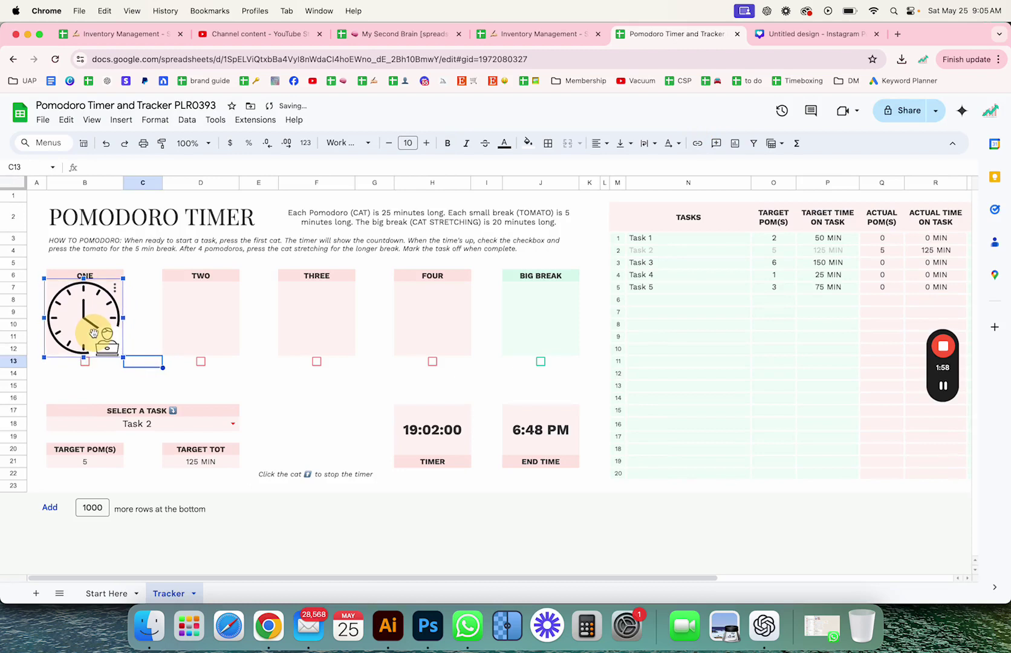
pyautogui.moveTo(181, 387); pyautogui.dragTo(184, 397)
pyautogui.click(328, 429)
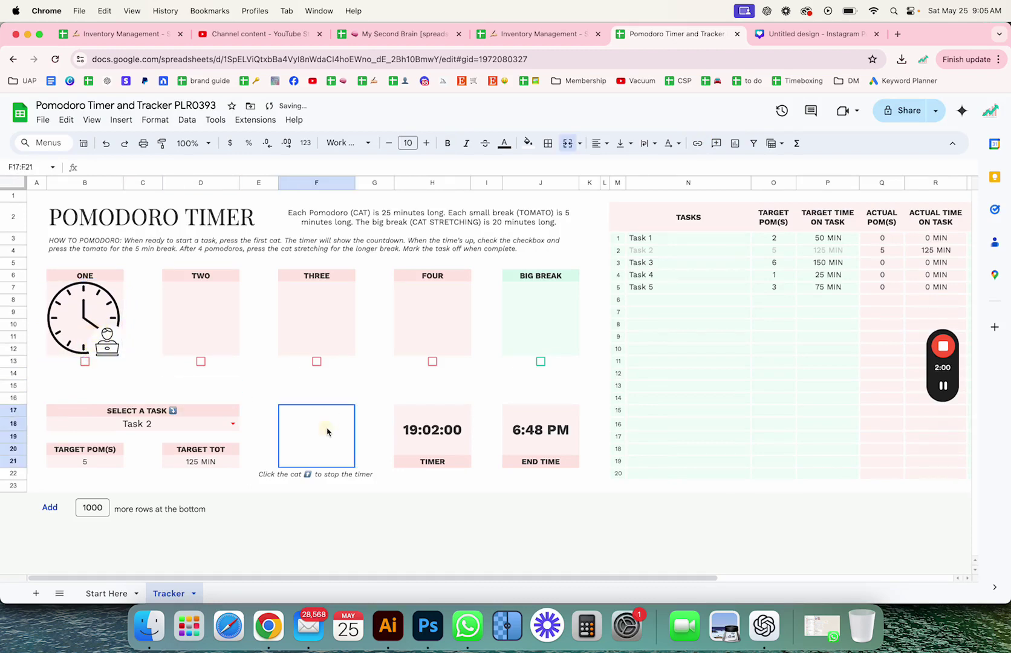
pyautogui.moveTo(91, 331); pyautogui.dragTo(93, 339)
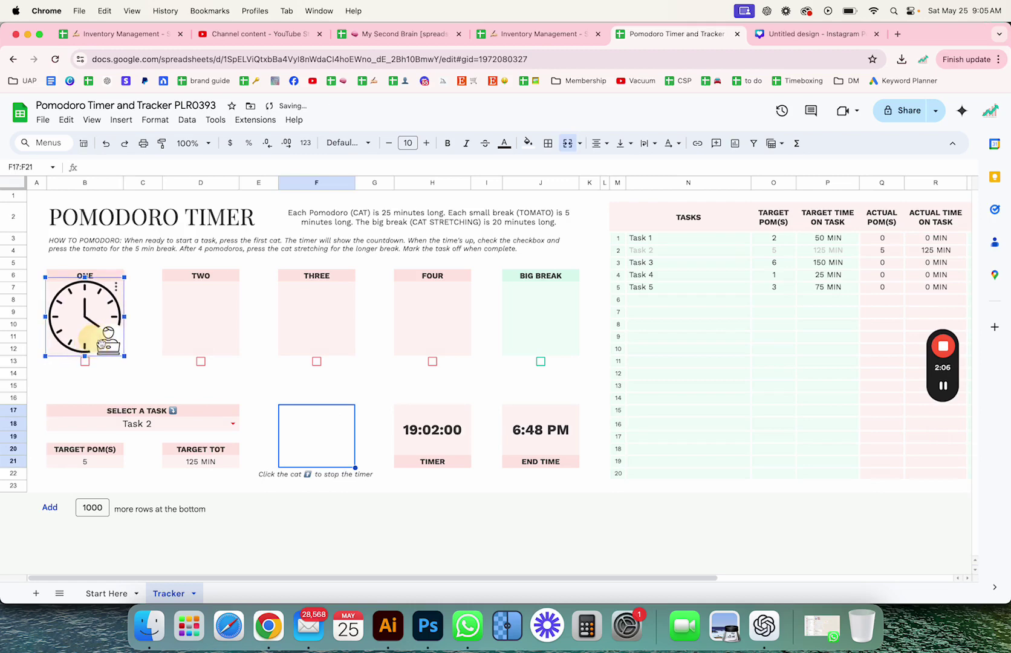
pyautogui.click(200, 373)
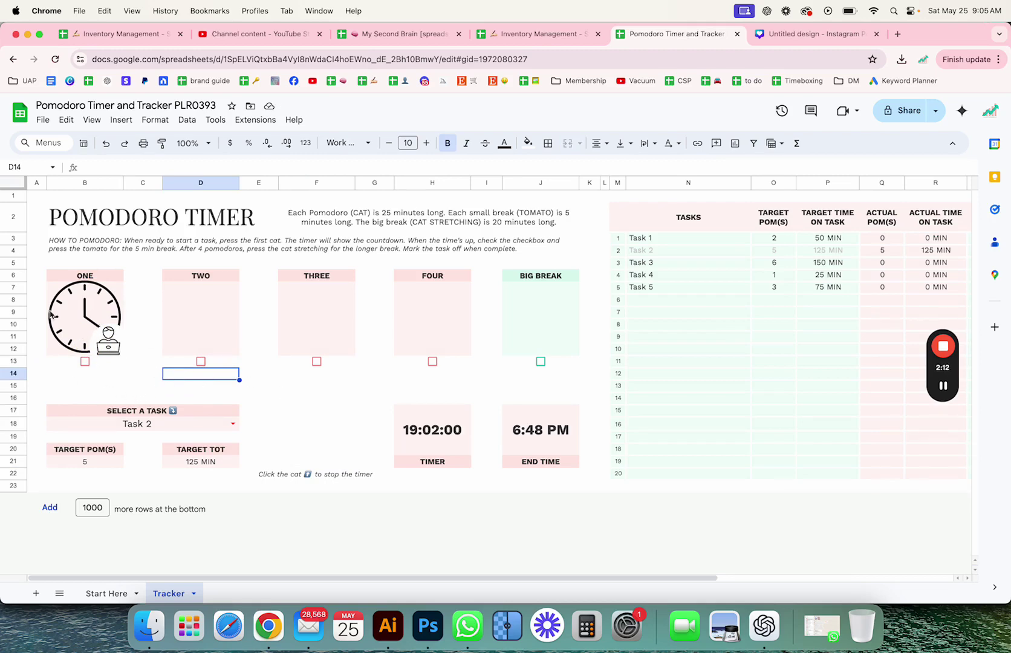
# Open the clock drawing in the ONE box for editing, select its image, and return to the sheet
pyautogui.doubleClick(83, 314)
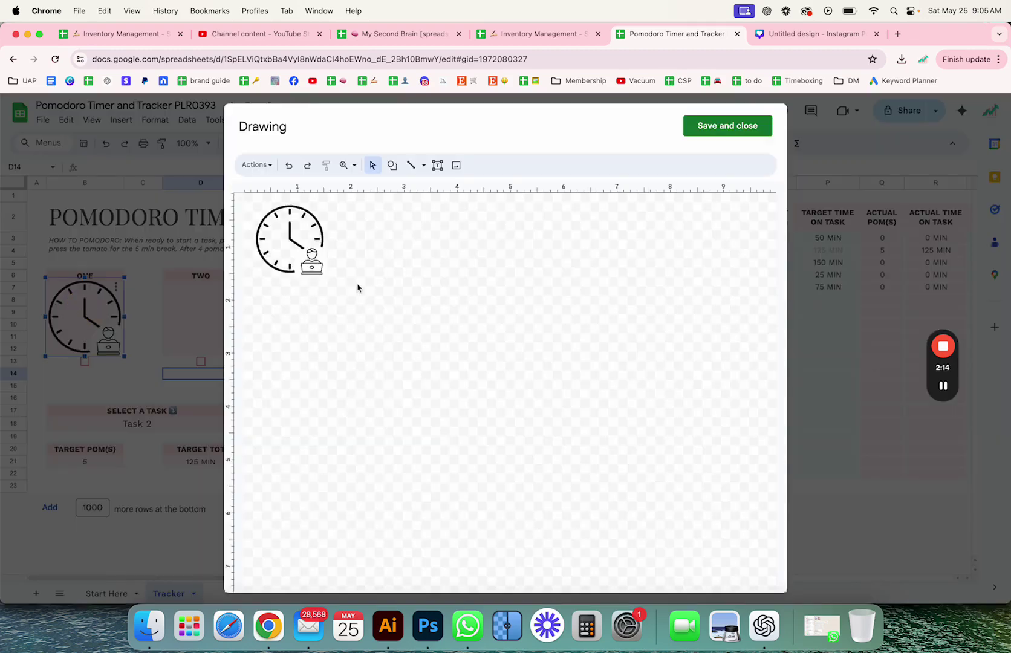
pyautogui.moveTo(364, 312); pyautogui.dragTo(262, 223)
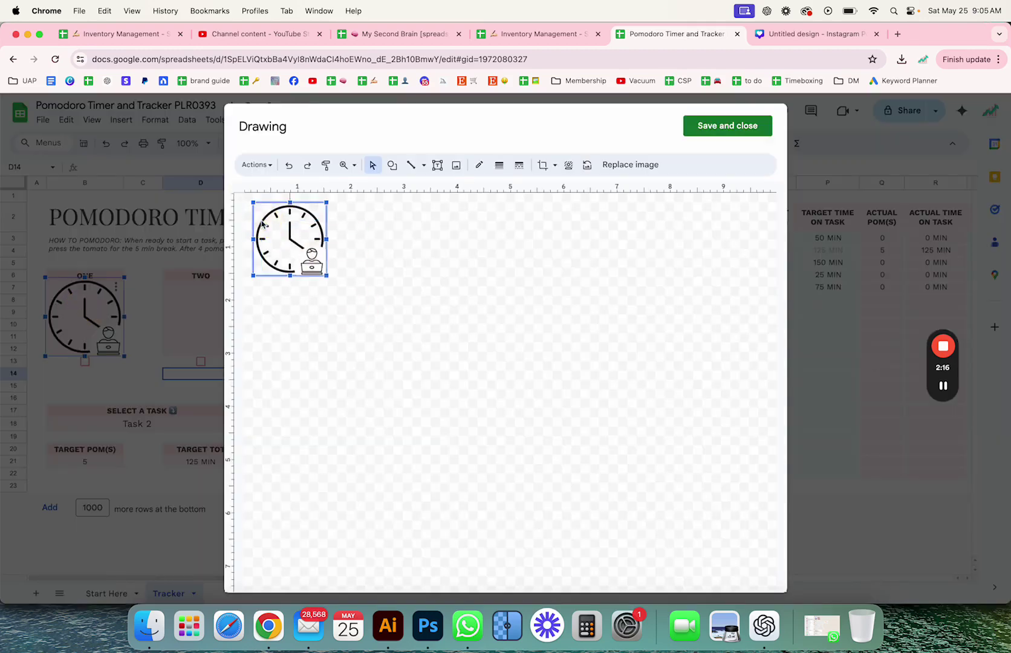
pyautogui.click(726, 128)
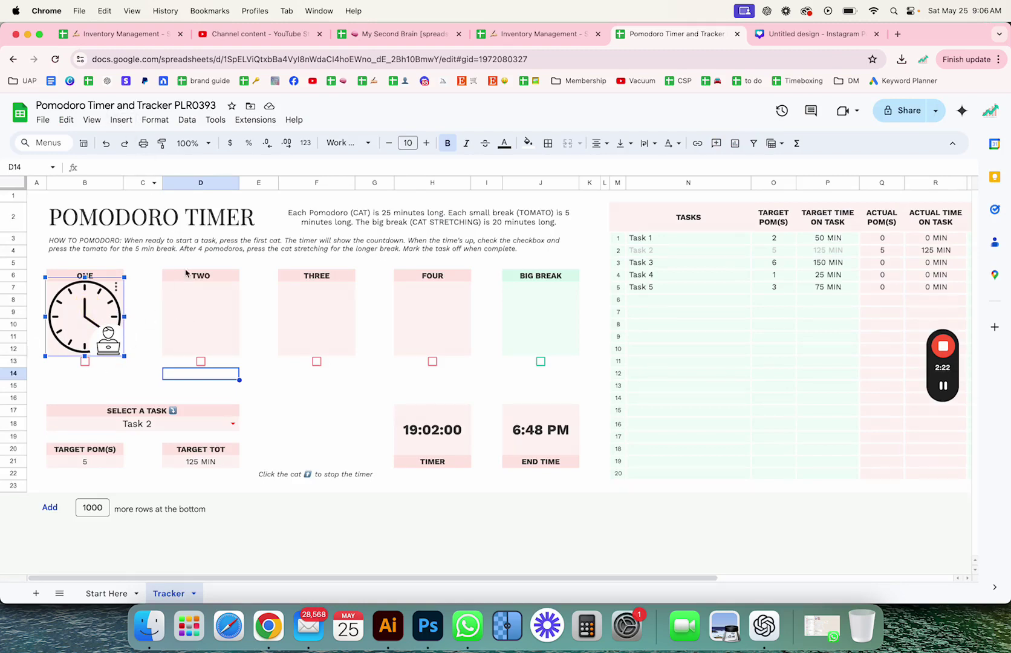
# Insert a new drawing containing the copied laptop clock image, save it, and move it into the TWO box
pyautogui.click(123, 120)
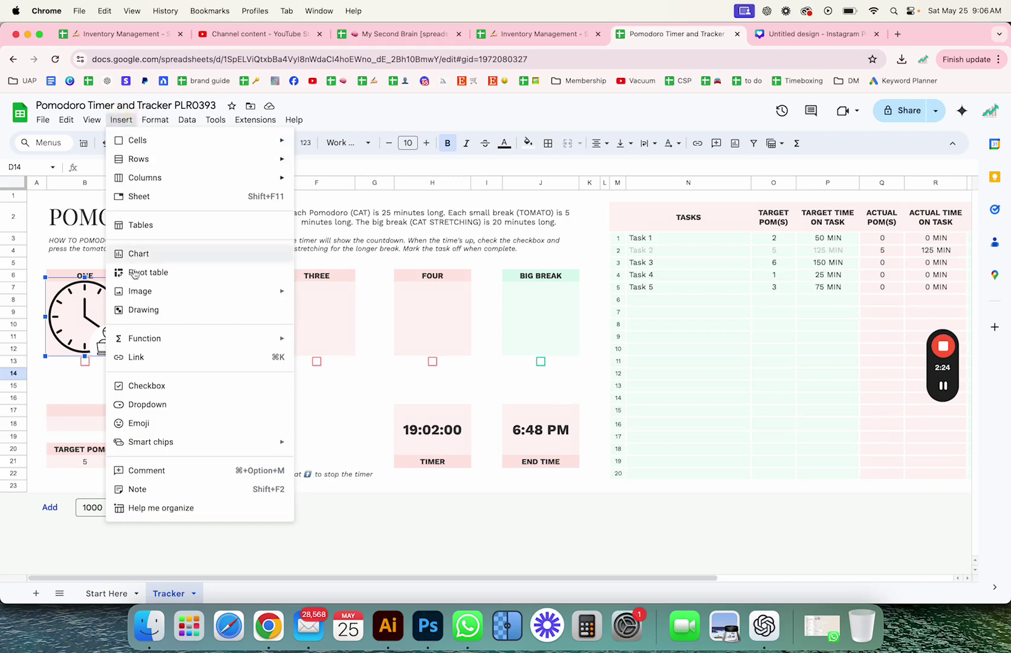
pyautogui.click(154, 310)
pyautogui.click(408, 307)
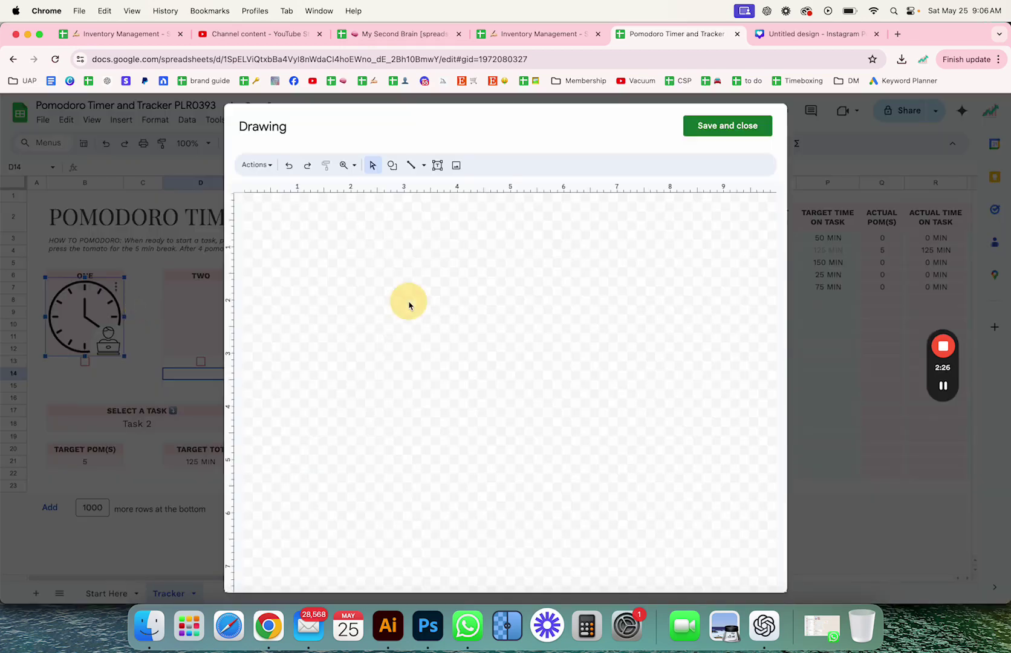
pyautogui.press('super+v')
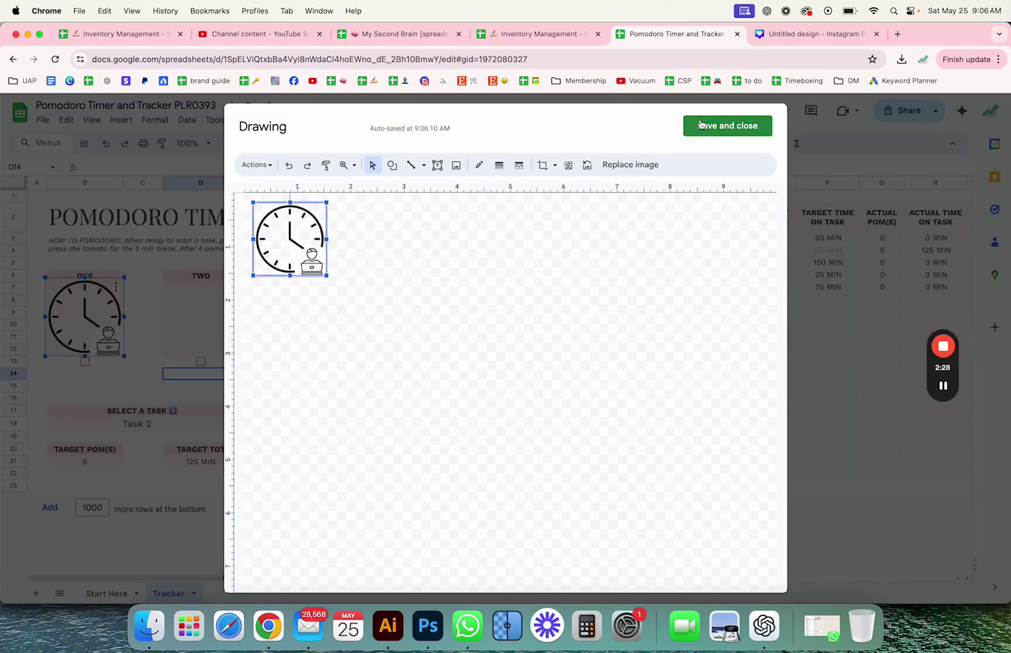
pyautogui.click(725, 126)
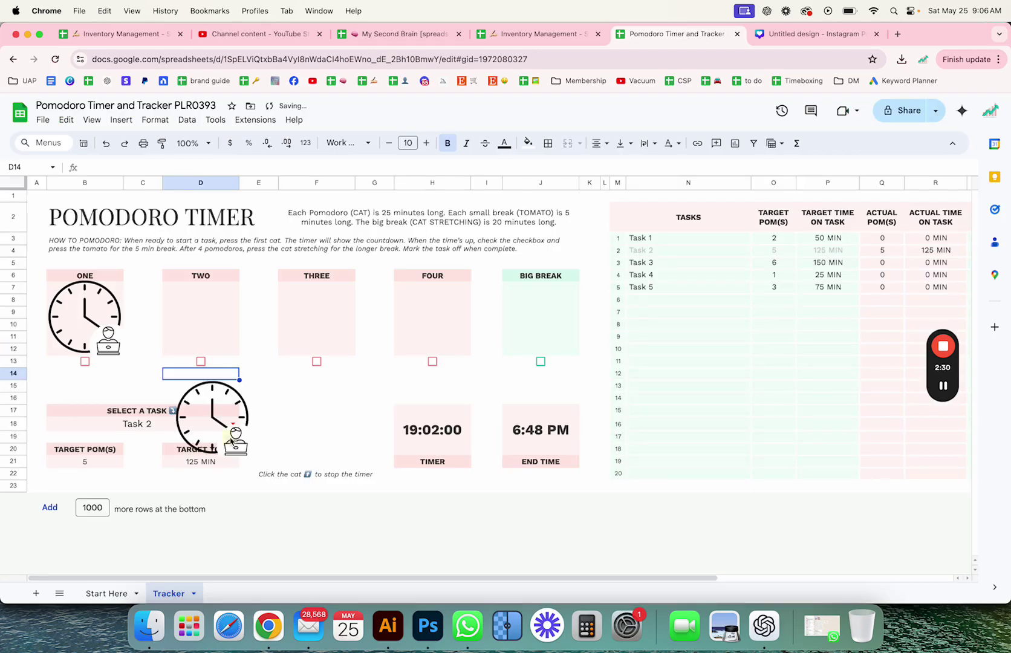
pyautogui.moveTo(211, 417); pyautogui.dragTo(202, 322)
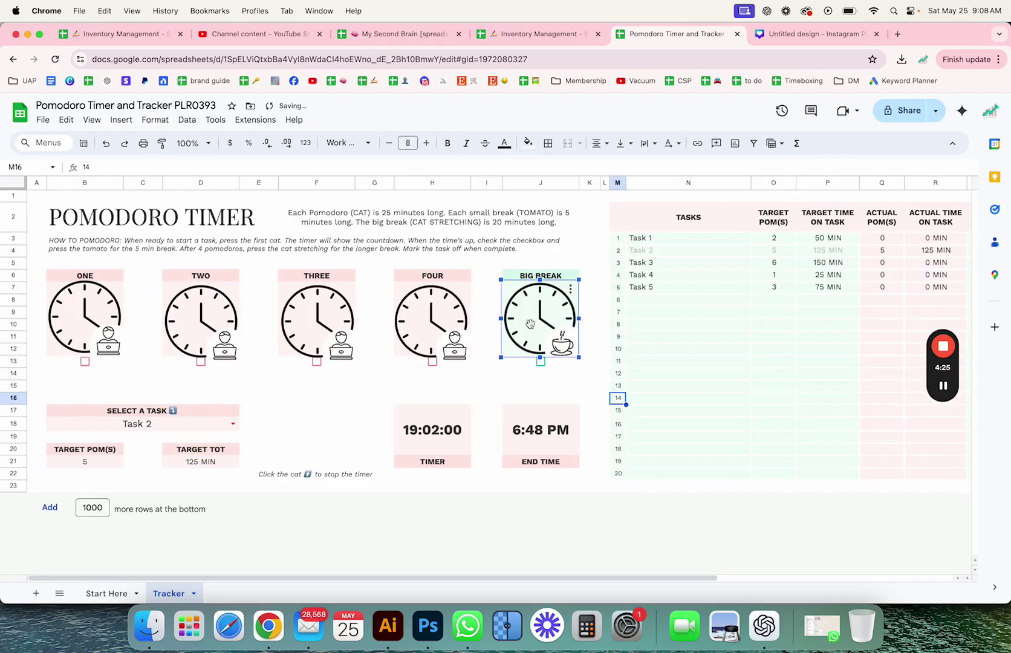
# Remove "the cat" from the stop-timer note in F22, leaving "Click ⬆️ to stop the timer"
pyautogui.click(574, 399)
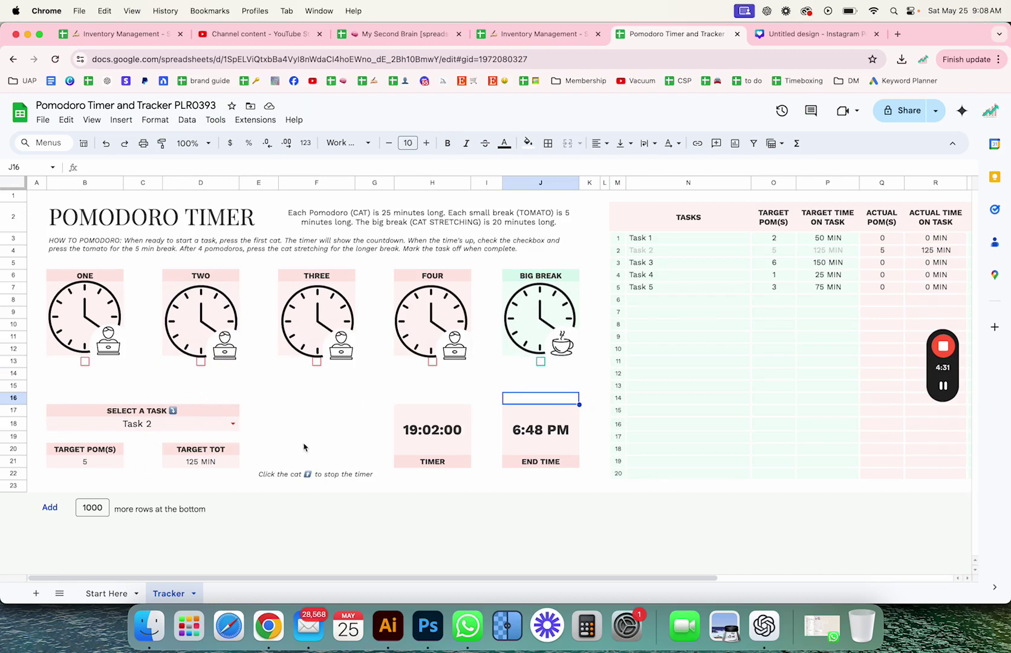
pyautogui.click(293, 474)
pyautogui.click(266, 474)
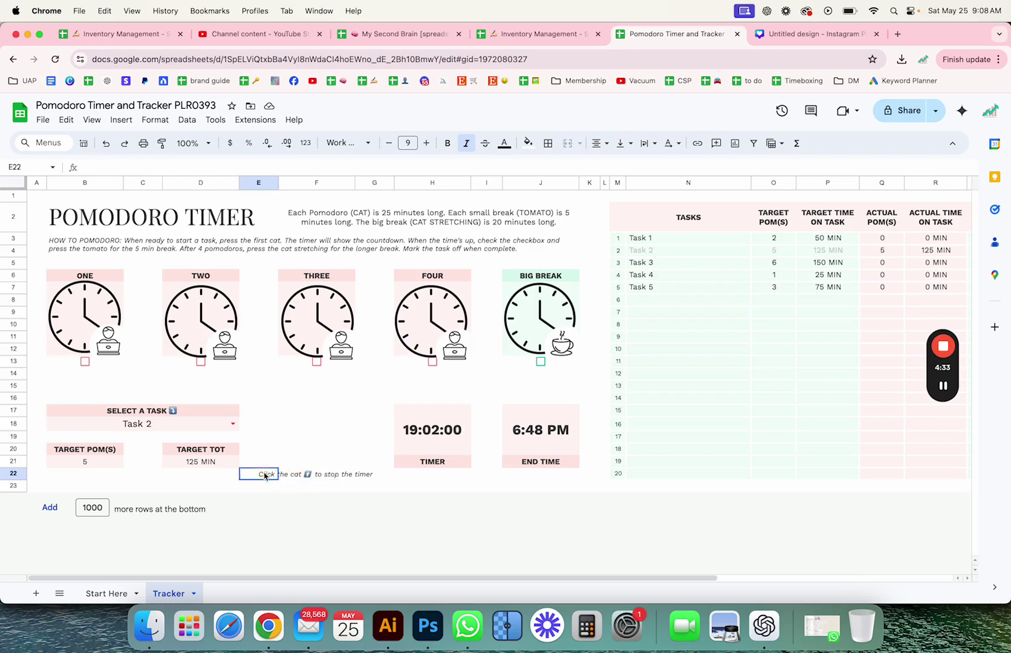
pyautogui.click(301, 475)
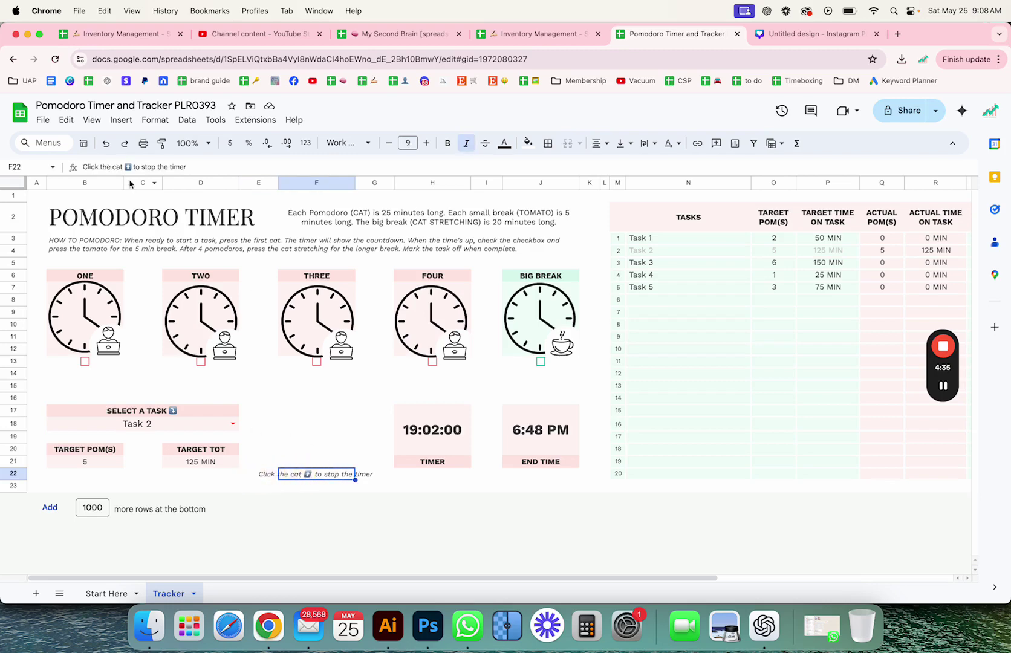
pyautogui.moveTo(123, 168); pyautogui.dragTo(100, 168)
pyautogui.press('BackSpace')
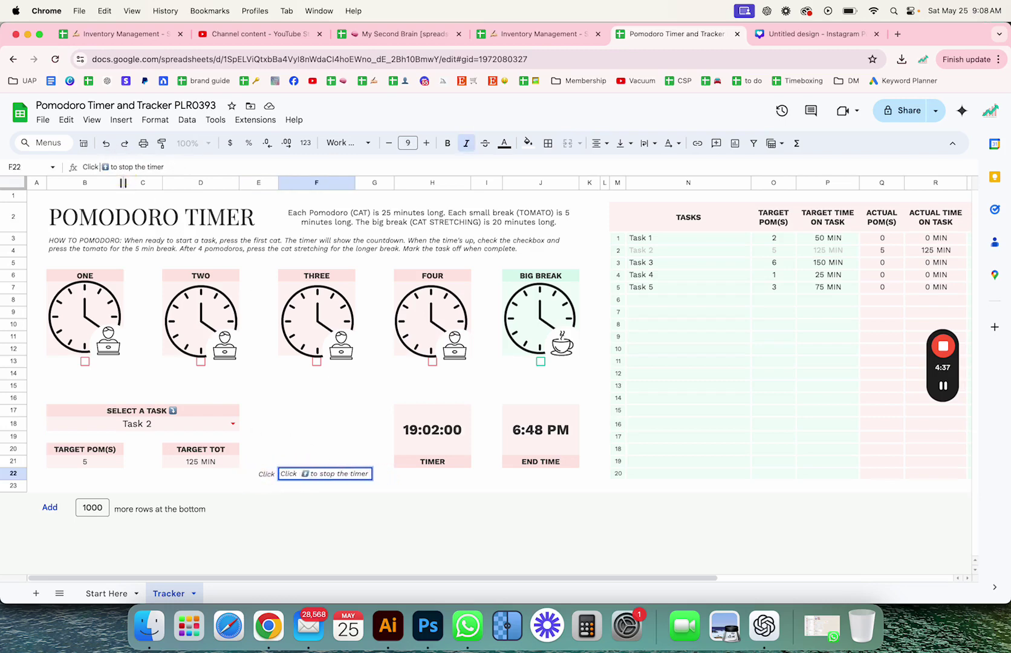
pyautogui.press('Return')
pyautogui.click(310, 448)
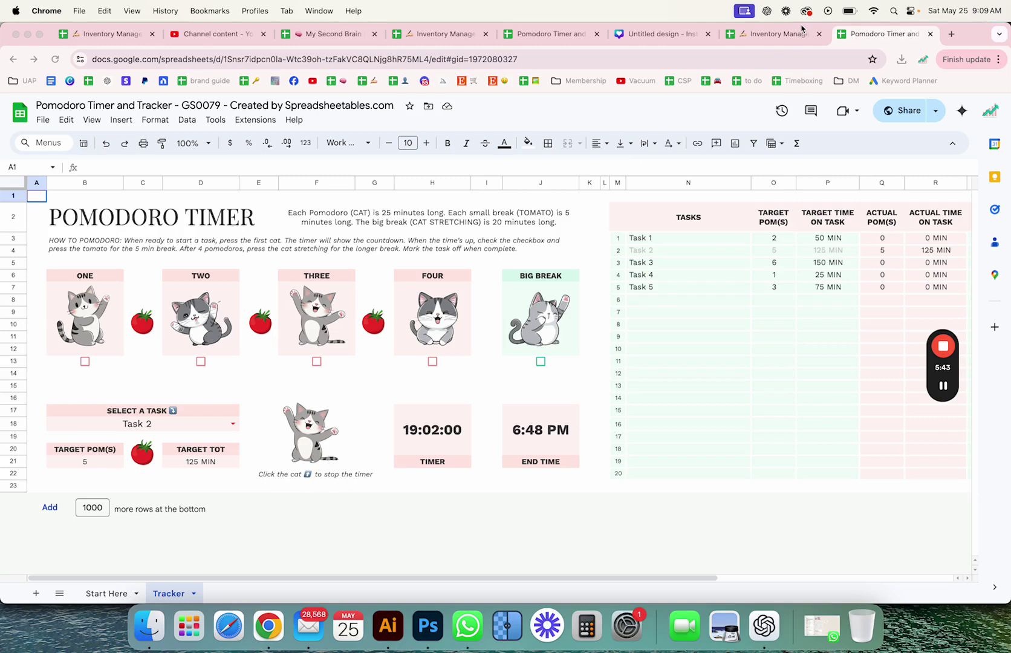
# Switch to the PLR0393 spreadsheet and move the small coffee clock drawing into the gap below the FOUR and BIG BREAK boxes
pyautogui.click(519, 34)
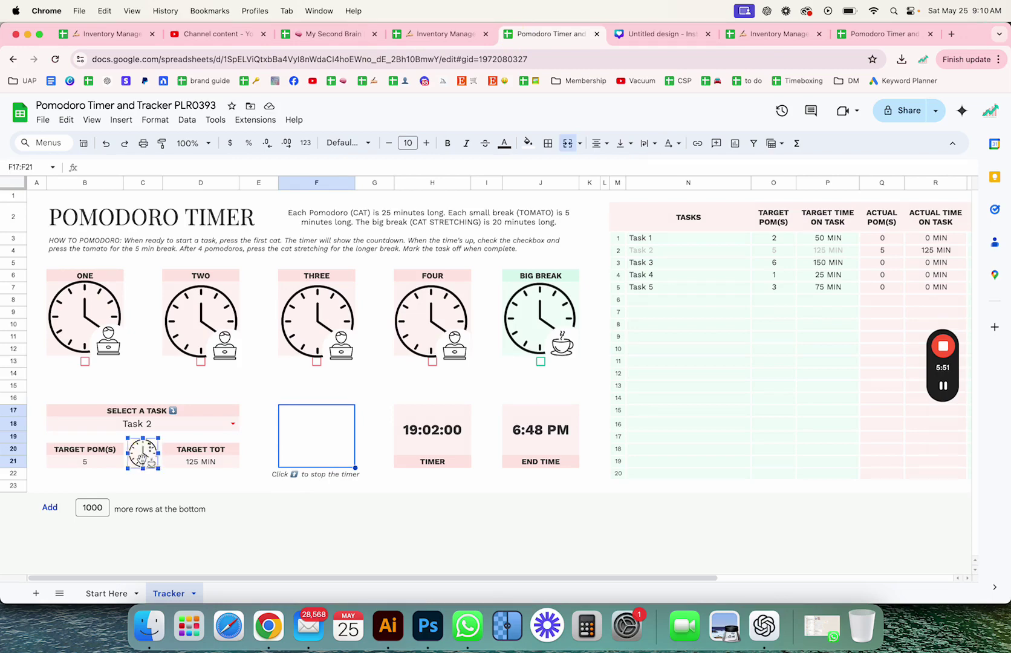
pyautogui.moveTo(142, 455); pyautogui.dragTo(485, 381)
pyautogui.click(457, 394)
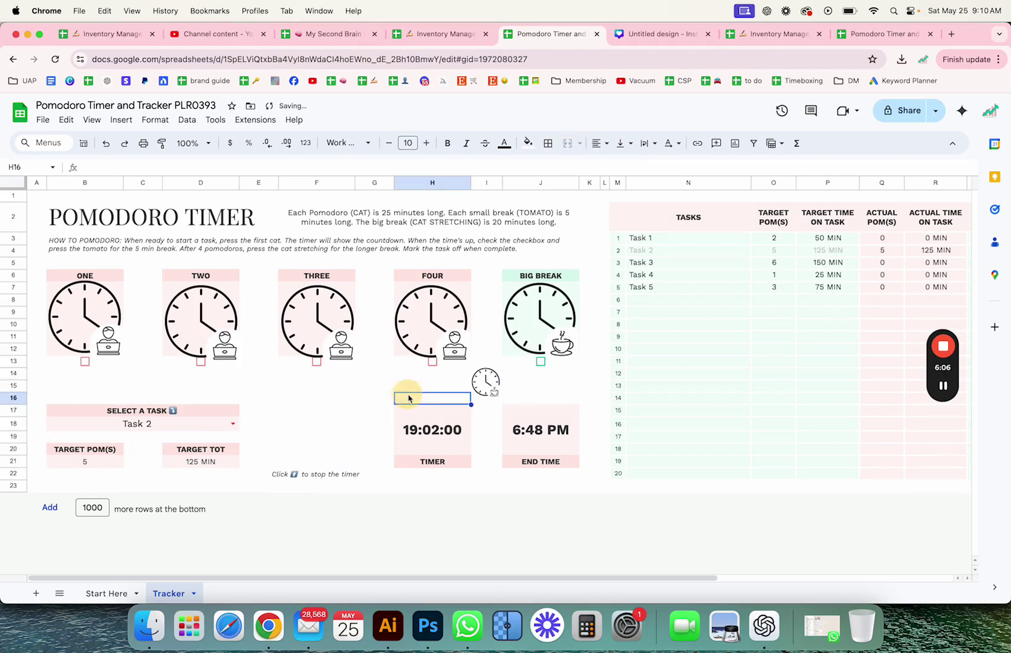
pyautogui.click(486, 382)
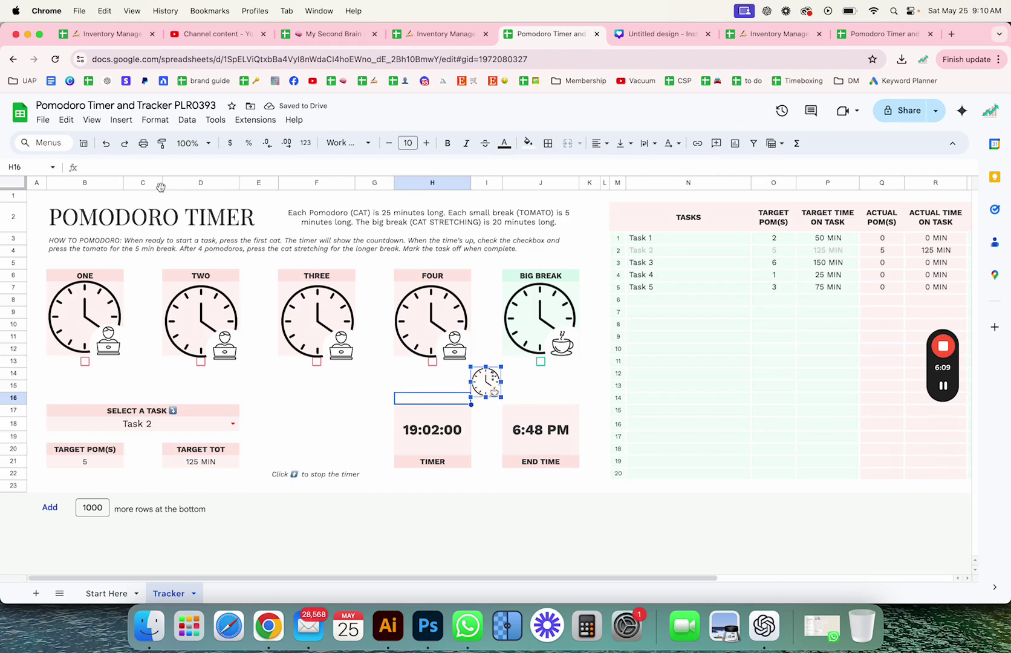
# Insert a new drawing and upload the image 3.png from the Untitled design (3) folder in Downloads
pyautogui.click(120, 119)
pyautogui.click(143, 310)
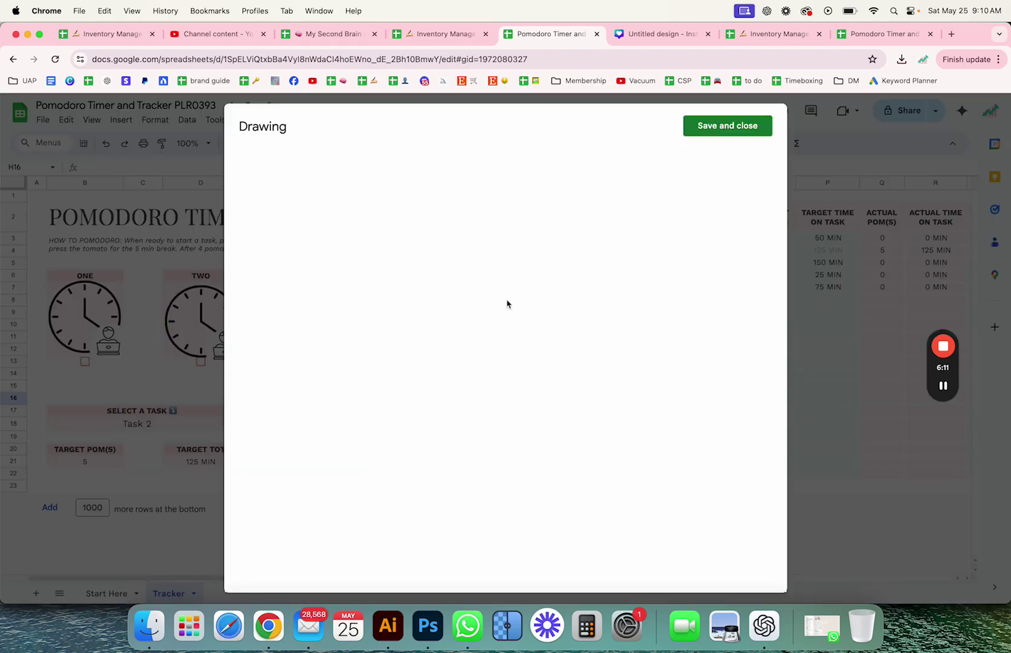
pyautogui.click(457, 168)
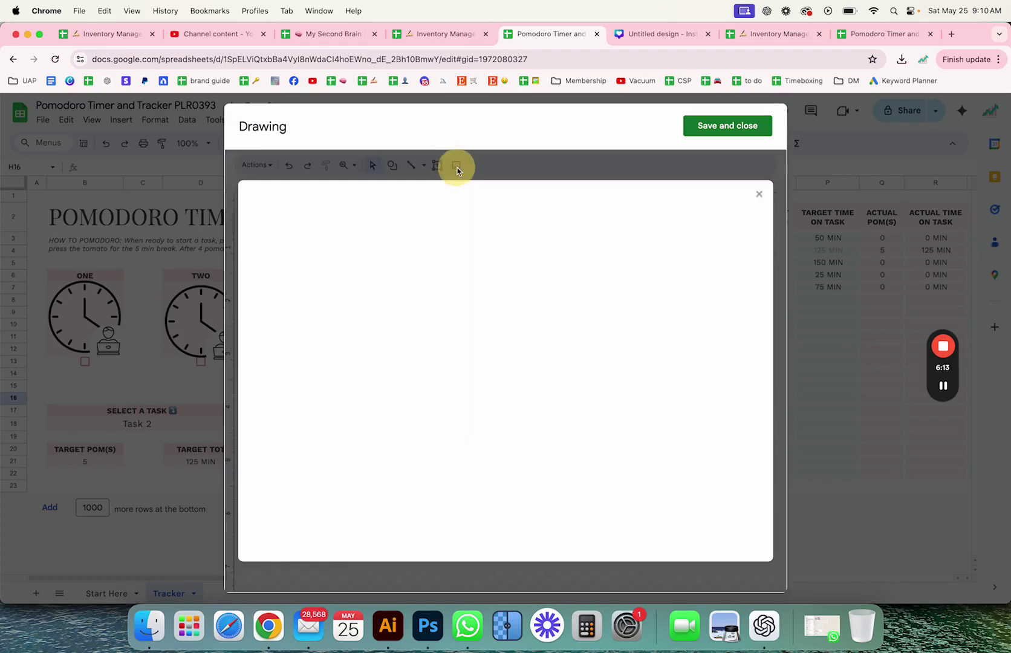
pyautogui.click(499, 446)
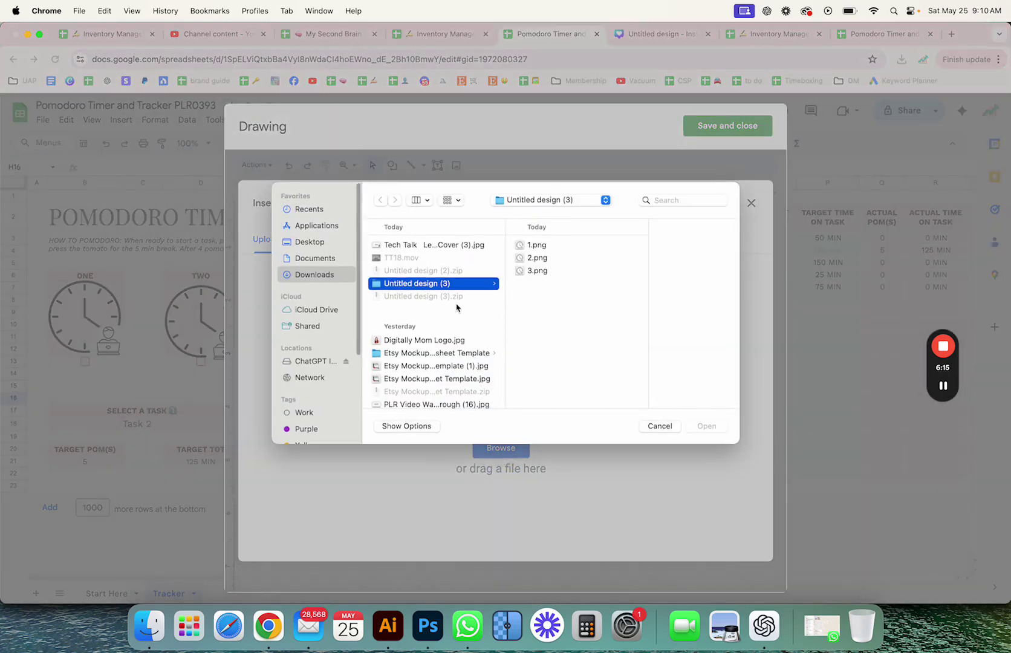
pyautogui.click(534, 259)
pyautogui.click(510, 248)
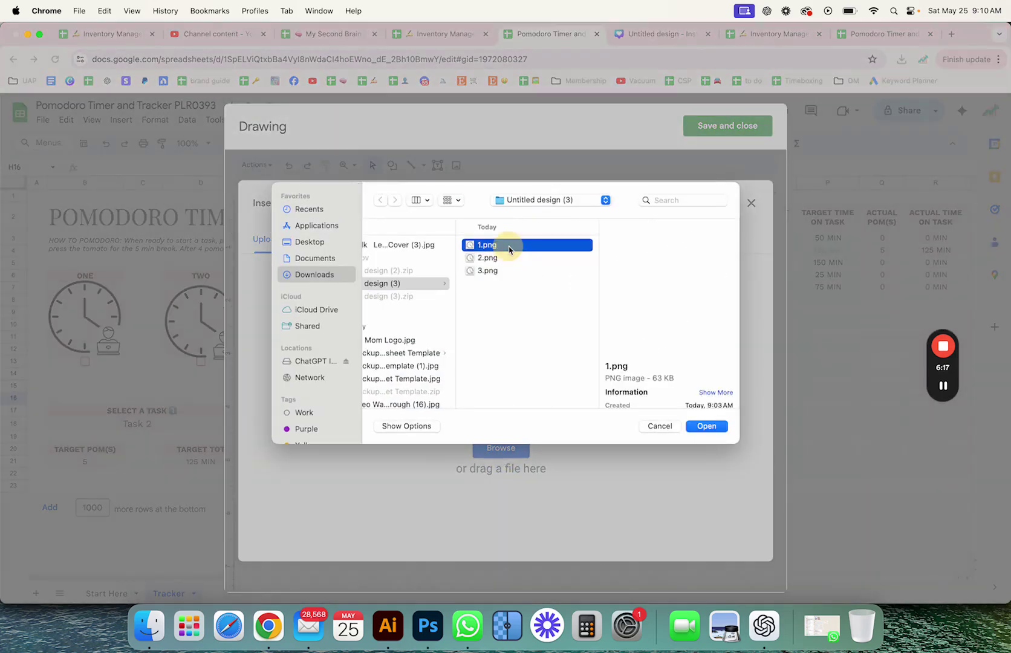
pyautogui.click(501, 272)
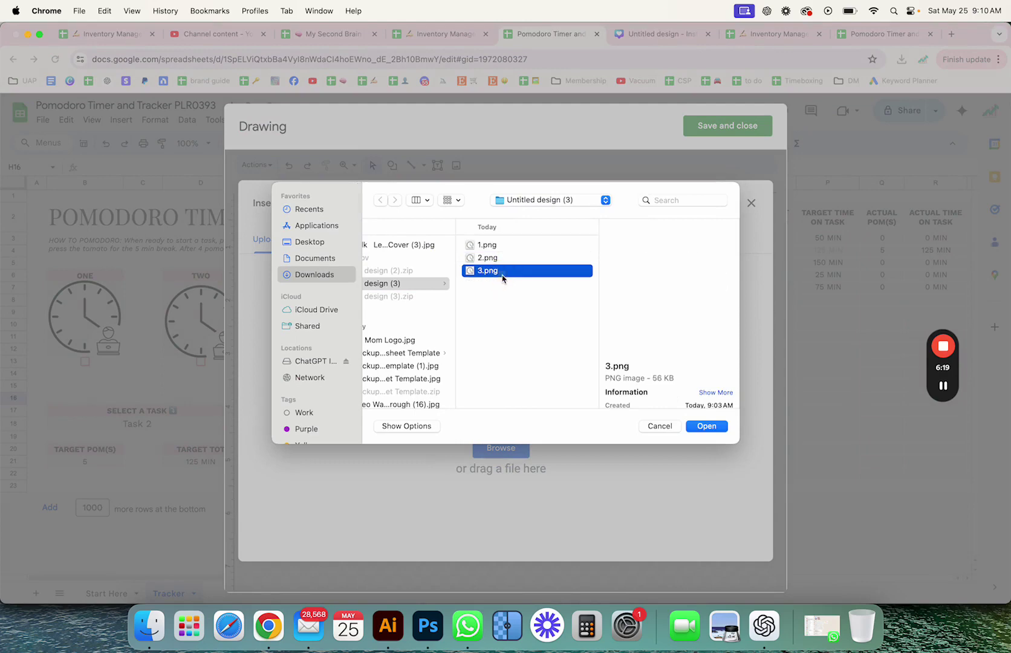
pyautogui.click(706, 426)
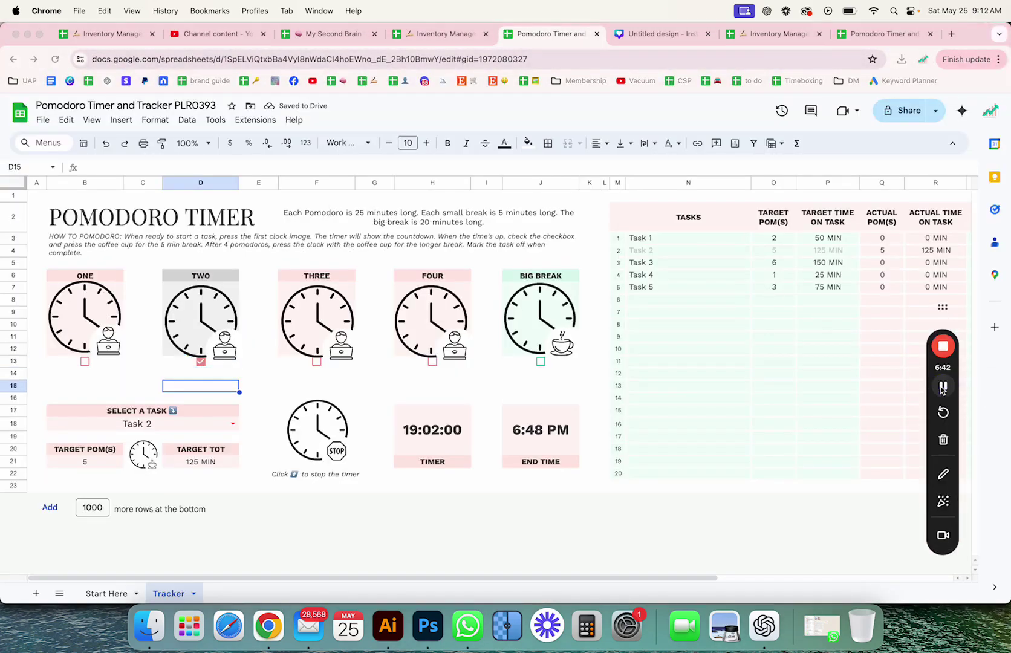
# Check the checkbox under the ONE box and select the small coffee clock drawing between TARGET POM(S) and TARGET TOT
pyautogui.click(200, 362)
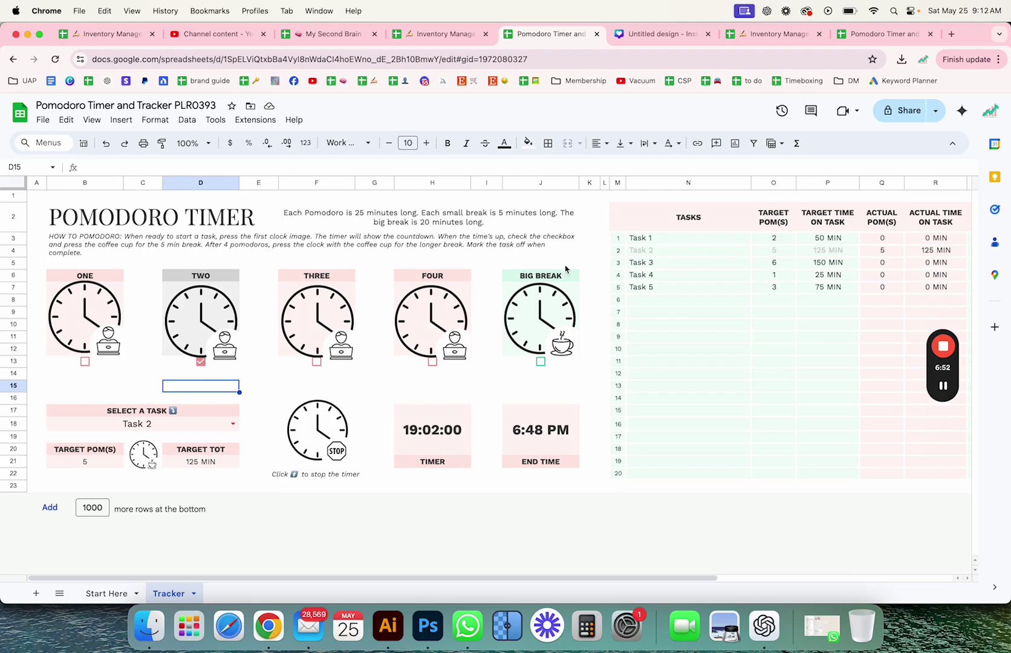
pyautogui.click(84, 360)
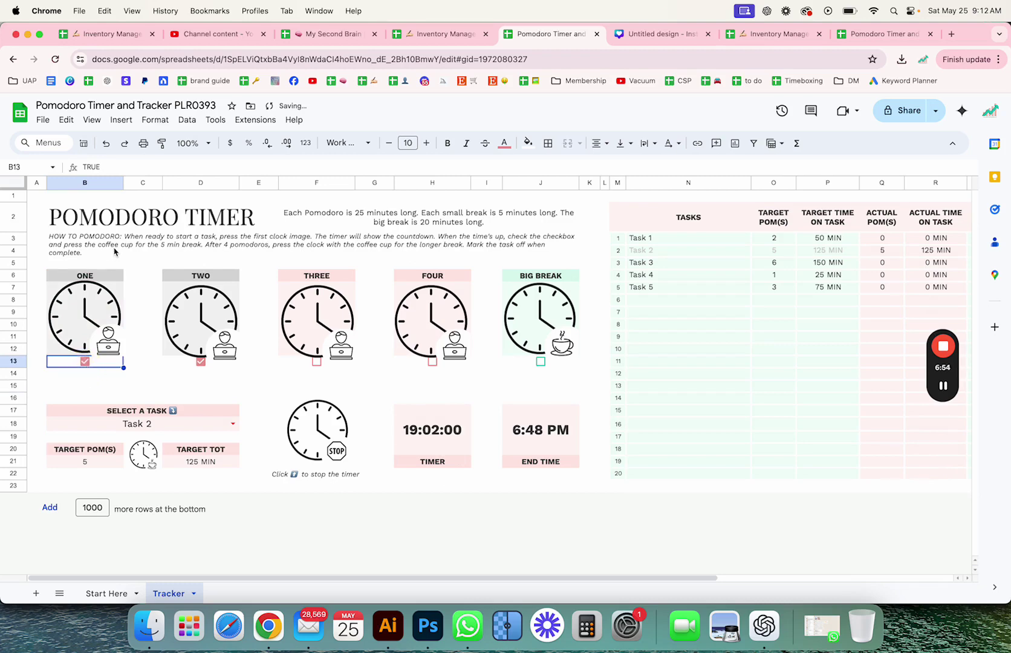
pyautogui.click(134, 463)
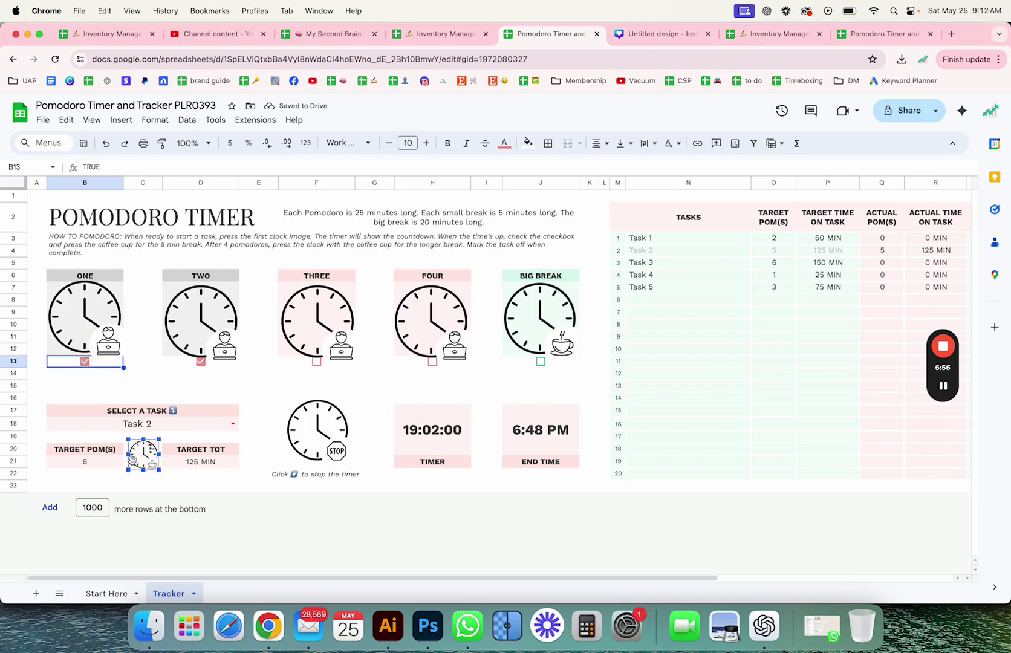
# Switch to the Canva Instagram Post design, duplicate the coffee clock page, and delete the clock from the copy
pyautogui.click(662, 33)
pyautogui.scroll(1, 851, 320)
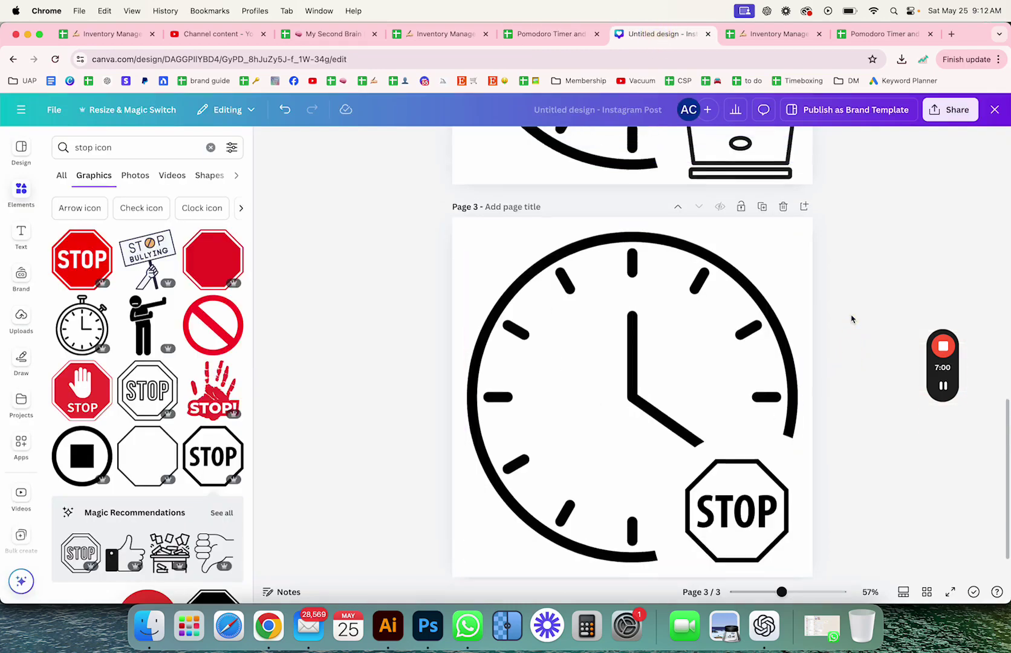
pyautogui.scroll(1, 851, 319)
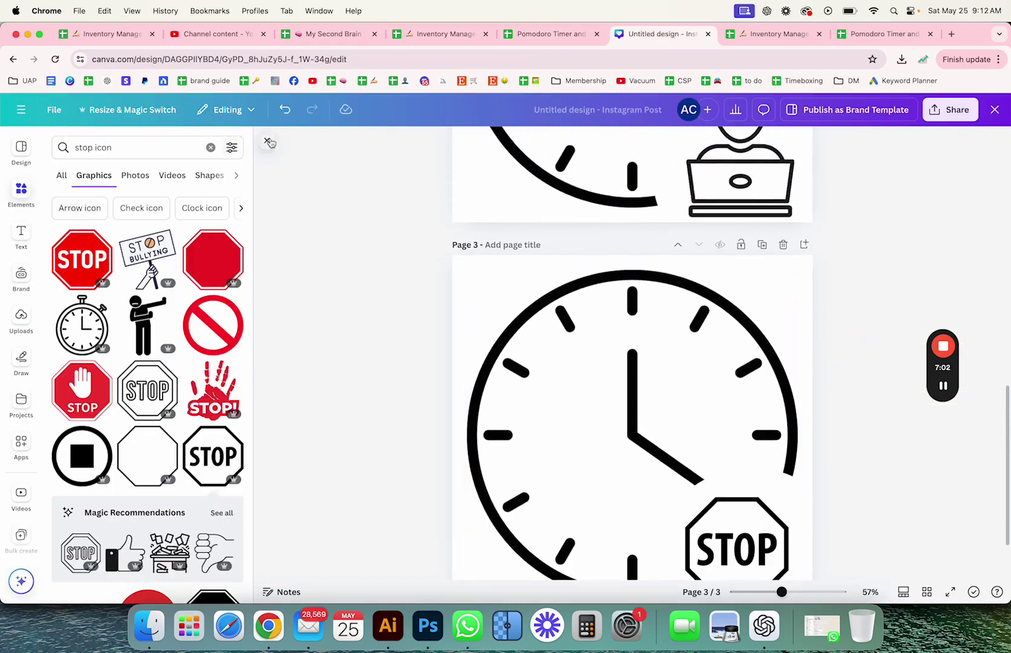
pyautogui.click(270, 143)
pyautogui.scroll(10, 453, 327)
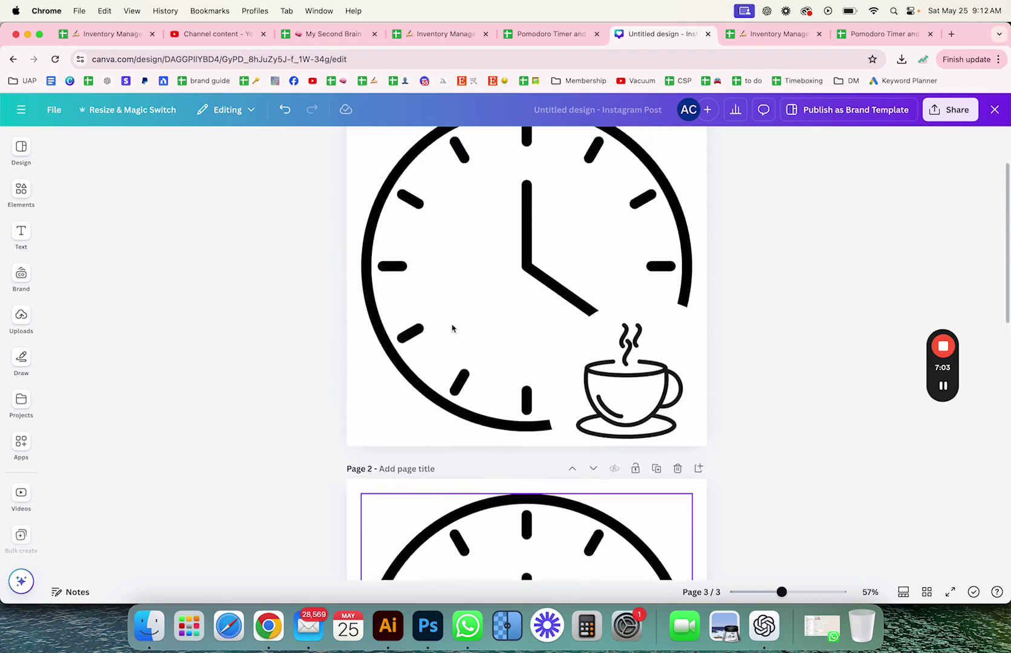
pyautogui.scroll(1, 452, 328)
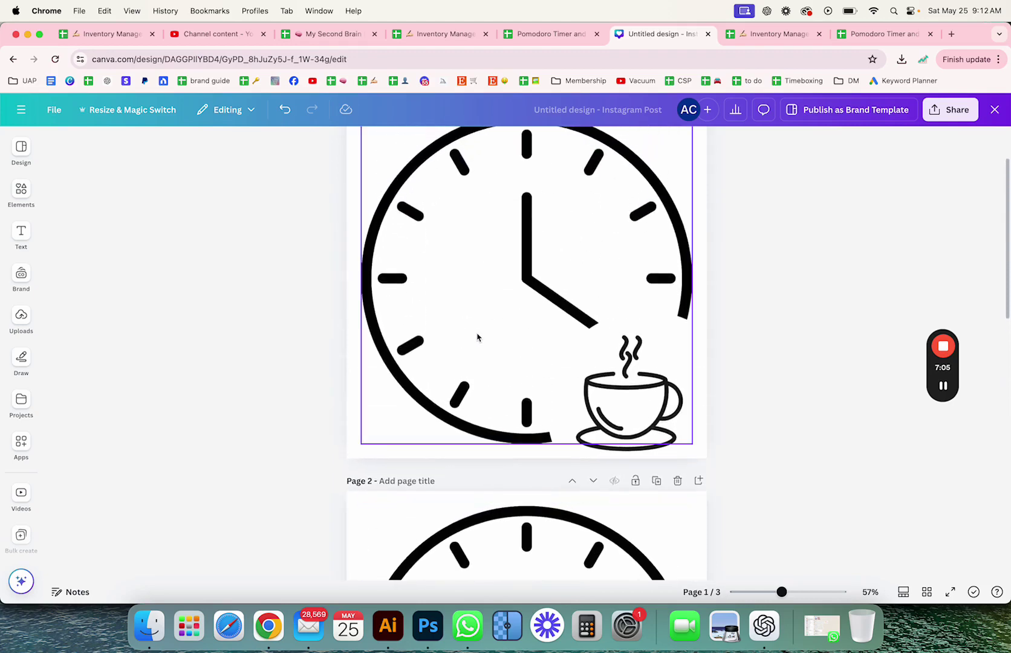
pyautogui.scroll(2, 496, 365)
pyautogui.click(657, 165)
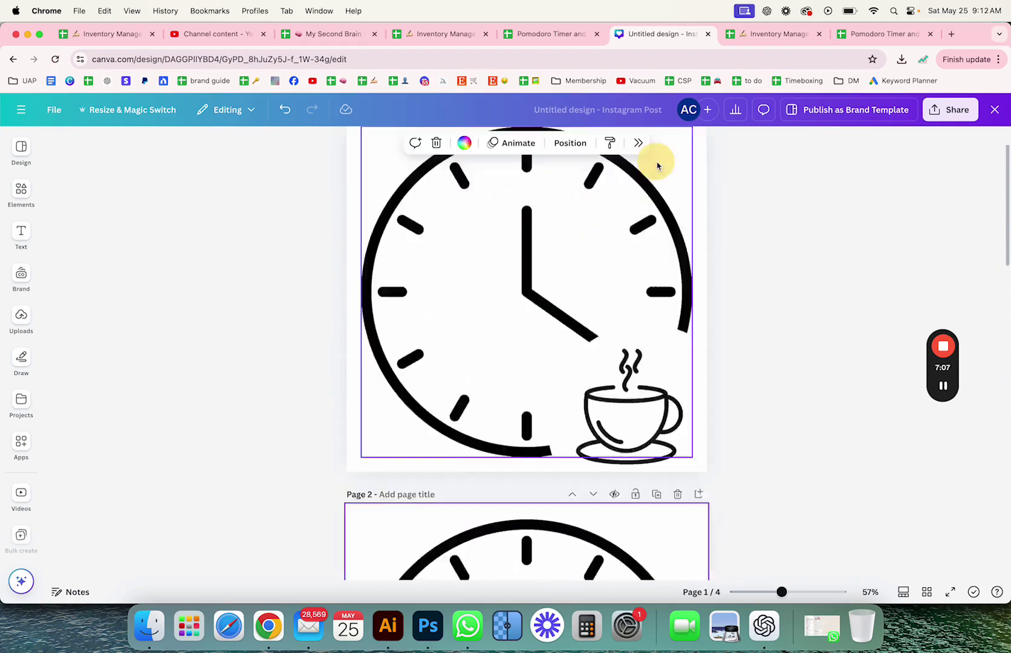
pyautogui.press('Delete')
# Enlarge the coffee cup on page 2 to nearly fill the page and centre it with a small margin
pyautogui.moveTo(616, 465); pyautogui.dragTo(393, 237)
pyautogui.moveTo(462, 298); pyautogui.dragTo(708, 513)
pyautogui.moveTo(555, 455); pyautogui.dragTo(561, 451)
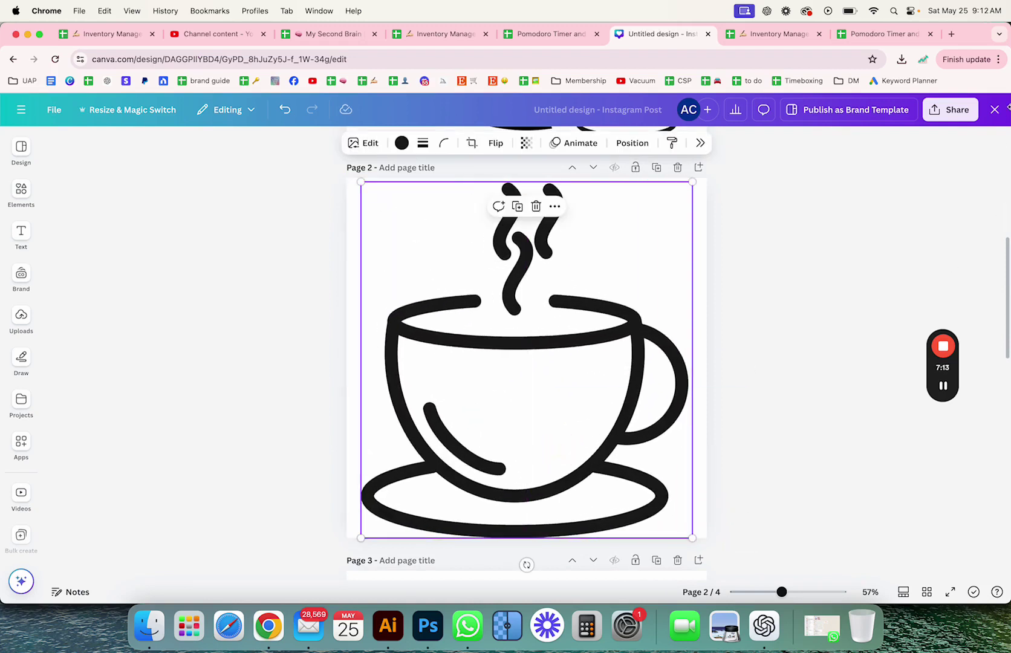
pyautogui.moveTo(693, 538); pyautogui.dragTo(683, 527)
pyautogui.moveTo(567, 418); pyautogui.dragTo(571, 418)
# Download only page 2, the coffee cup, as a PNG with a transparent background
pyautogui.click(954, 115)
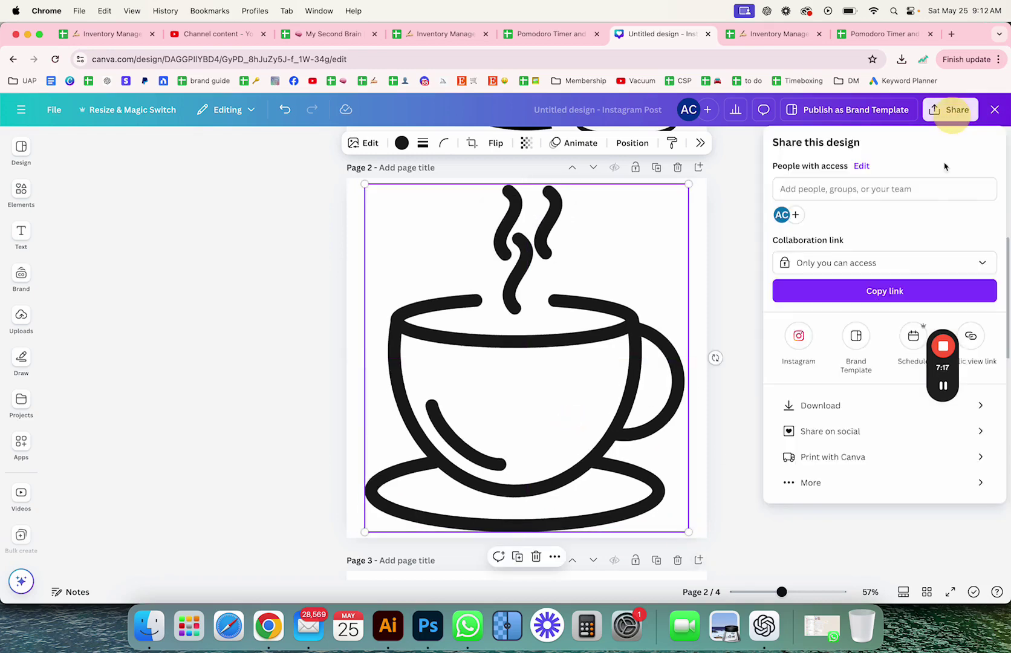
pyautogui.click(843, 406)
pyautogui.click(858, 330)
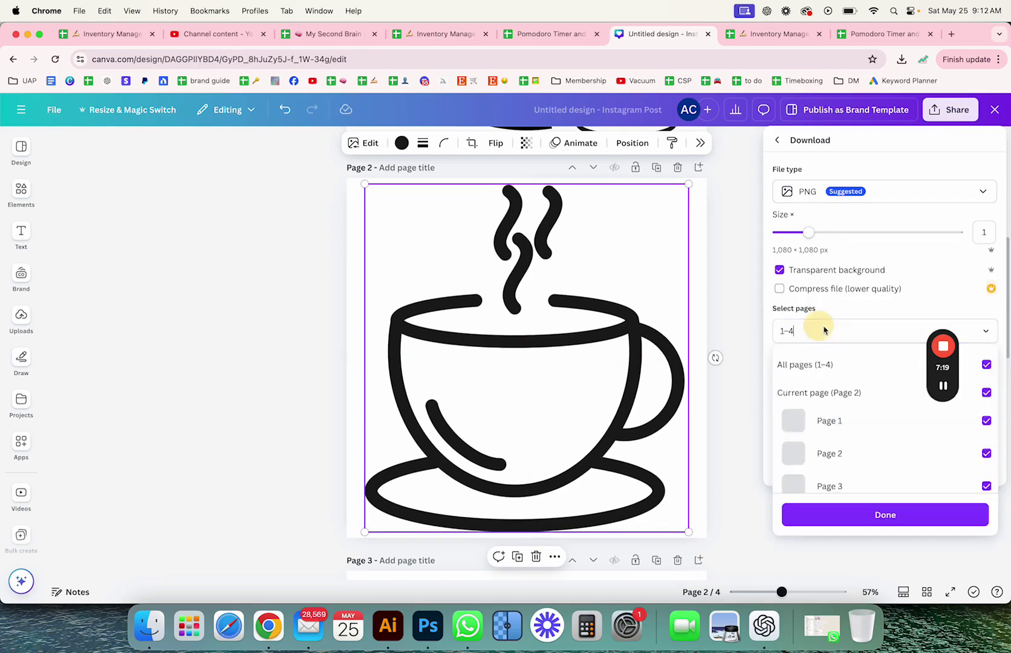
pyautogui.click(918, 364)
pyautogui.click(919, 392)
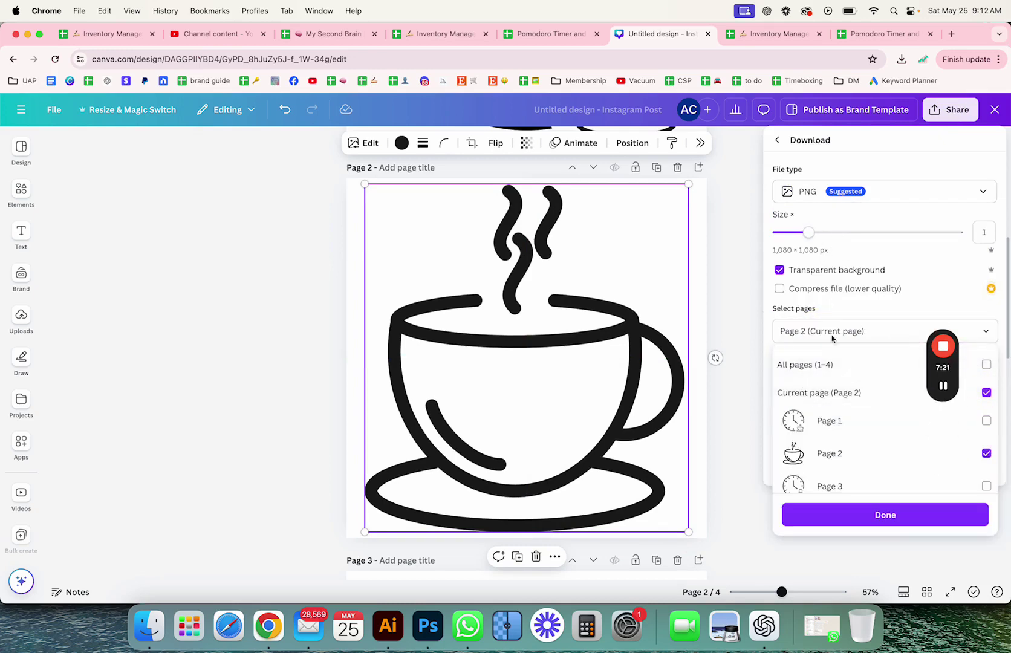
pyautogui.click(870, 515)
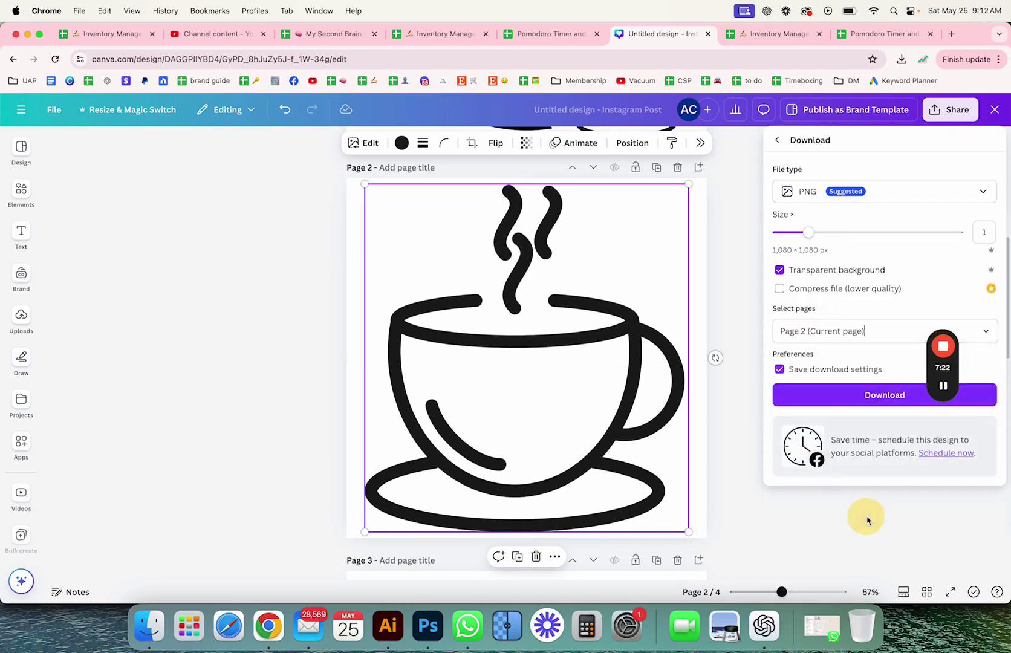
pyautogui.click(853, 395)
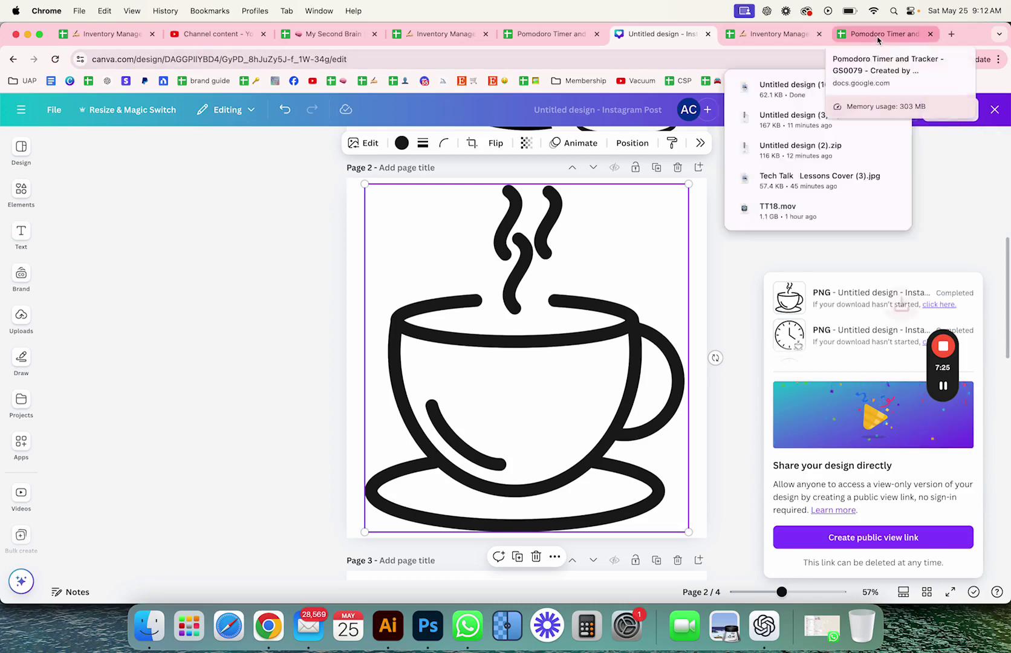
# Check the original cat-themed Pomodoro spreadsheet and return to the PLR0393 spreadsheet's Tracker sheet
pyautogui.click(878, 35)
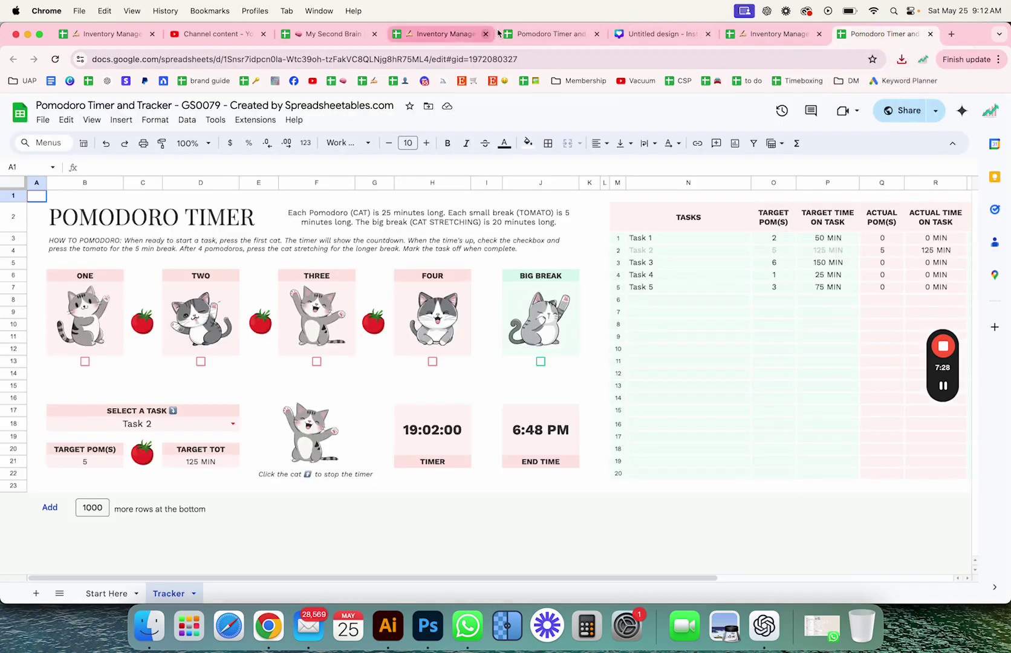
pyautogui.click(448, 34)
pyautogui.click(511, 34)
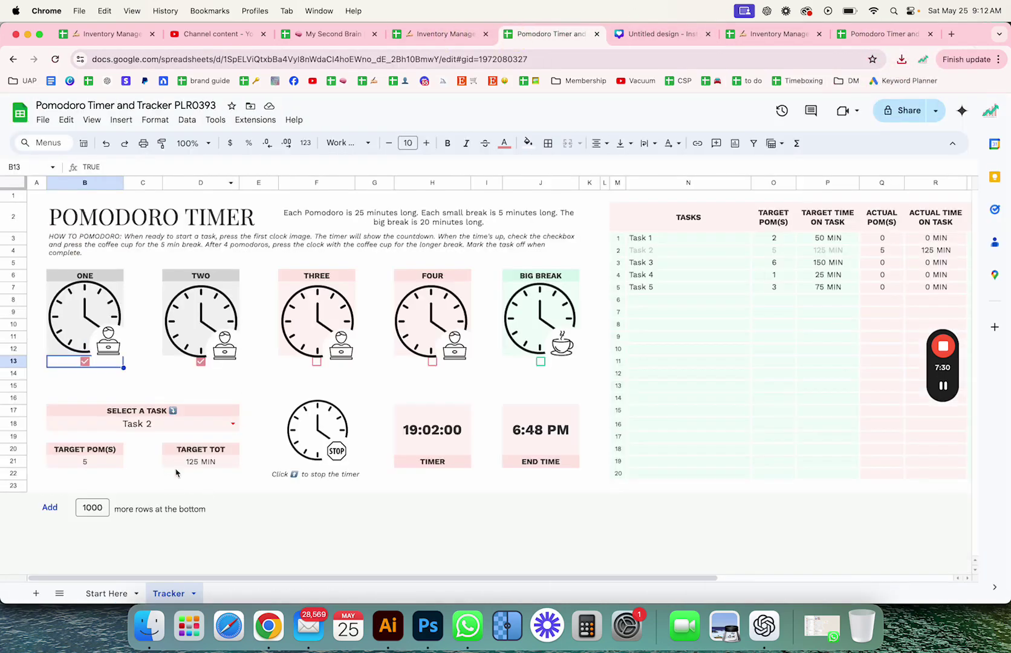
# Insert a new drawing on the Tracker sheet containing the coffee cup image Untitled design (16).png from Downloads, scaled down to a small size
pyautogui.click(122, 120)
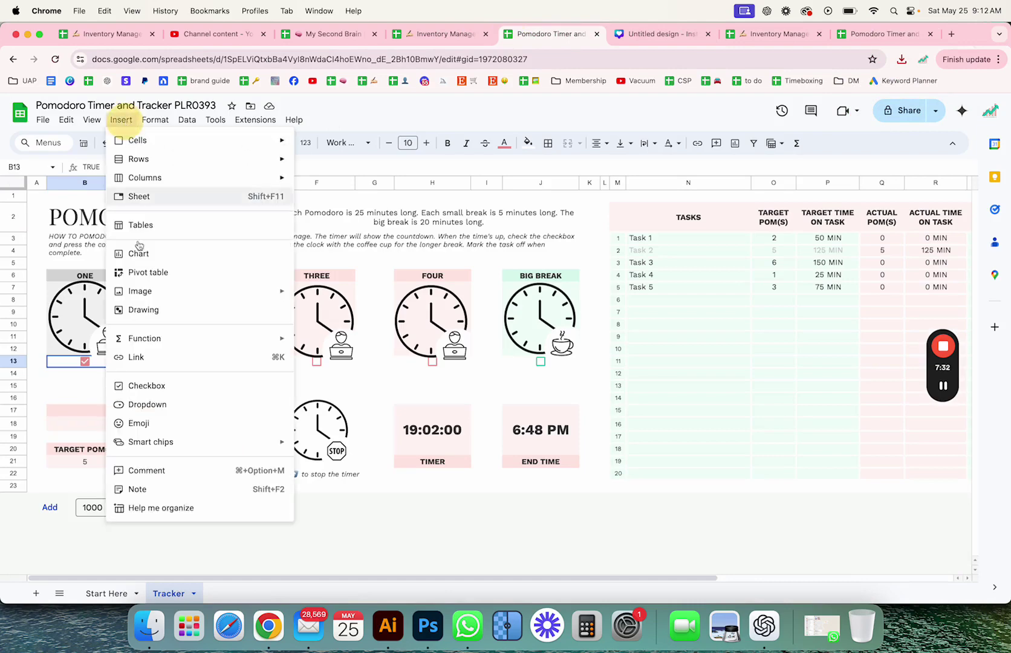
pyautogui.click(142, 310)
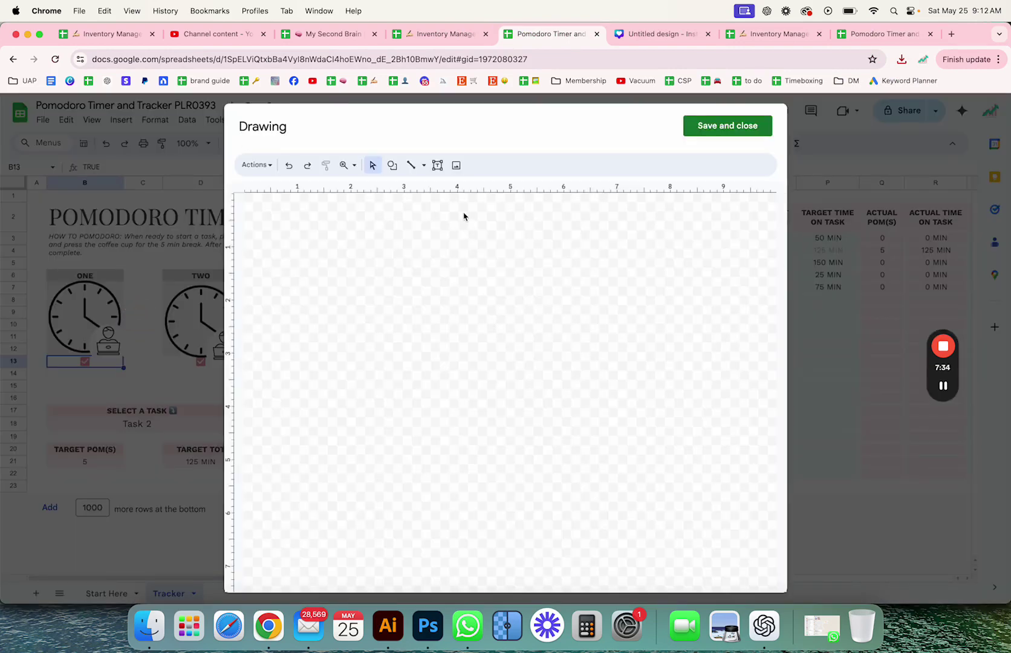
pyautogui.click(457, 165)
pyautogui.click(494, 447)
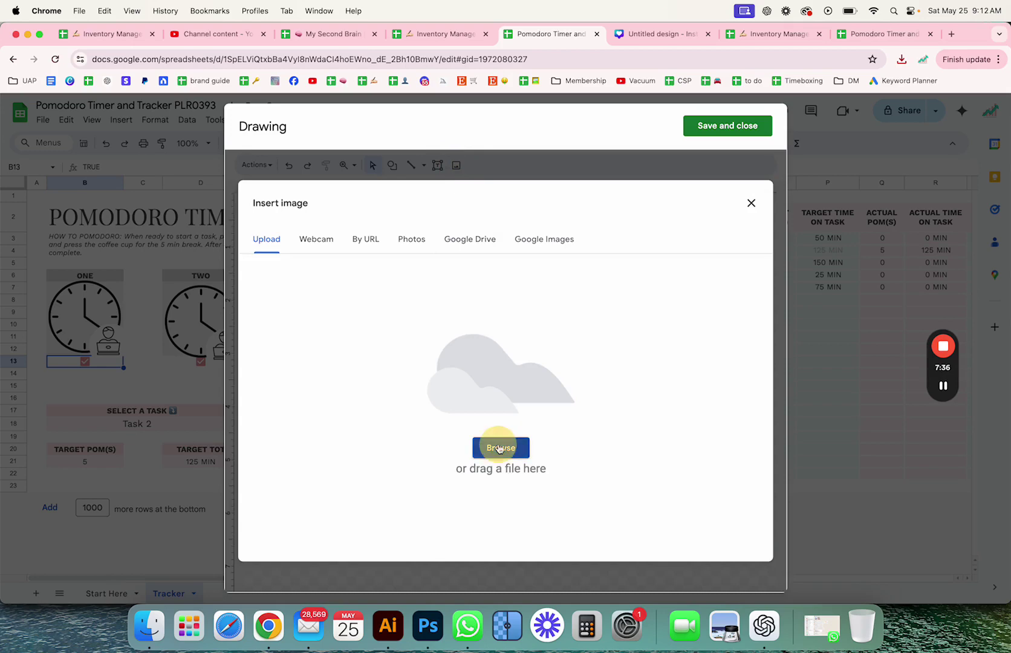
pyautogui.click(533, 260)
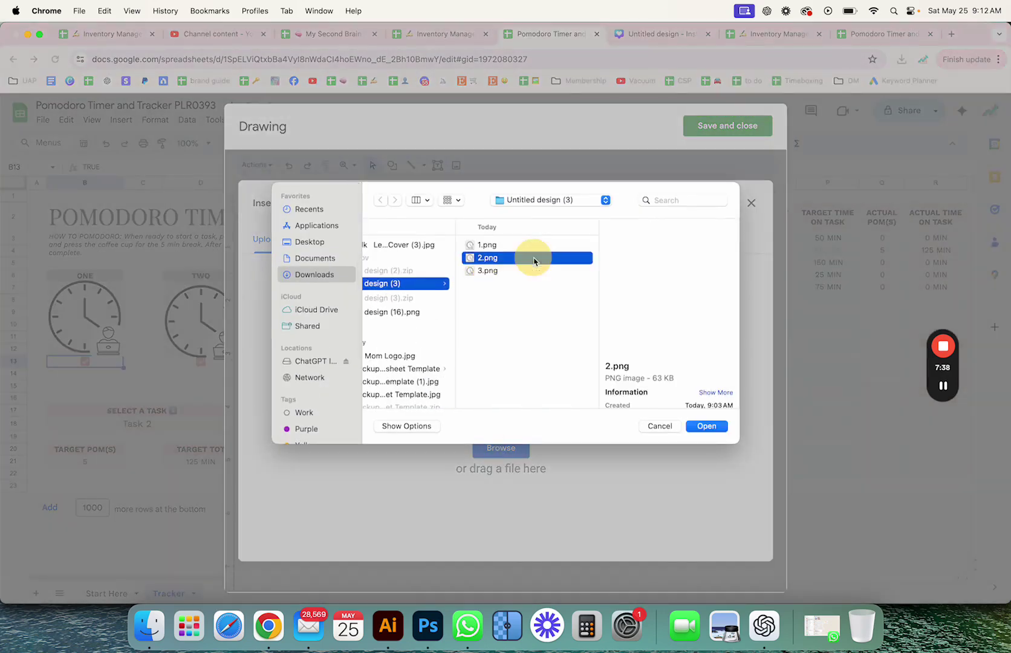
pyautogui.click(495, 273)
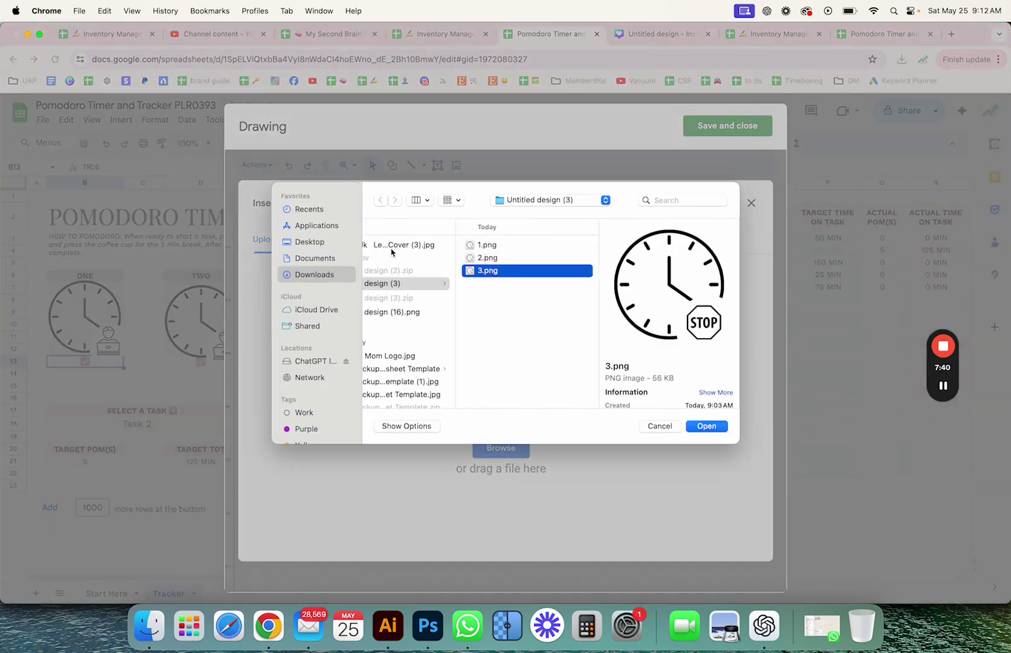
pyautogui.click(330, 275)
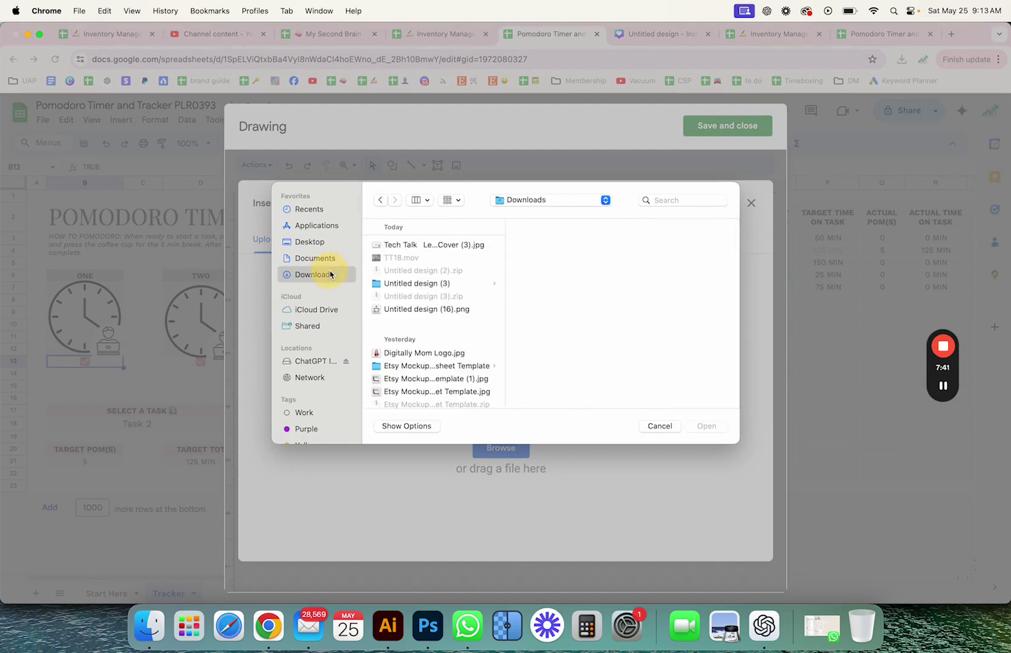
pyautogui.click(413, 310)
pyautogui.click(706, 426)
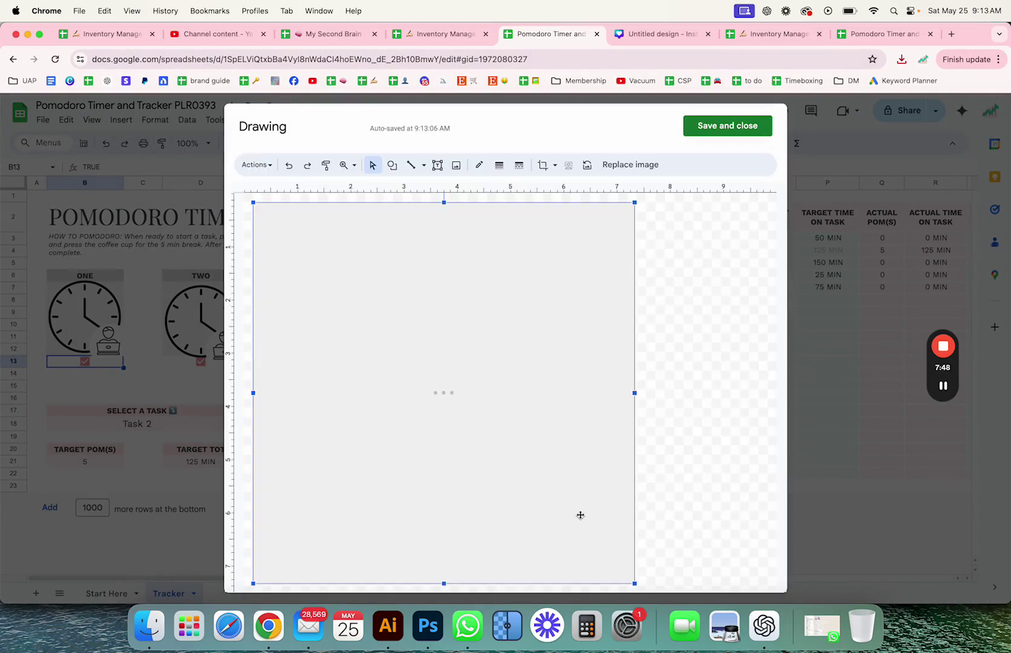
pyautogui.moveTo(626, 580); pyautogui.dragTo(298, 234)
pyautogui.click(687, 126)
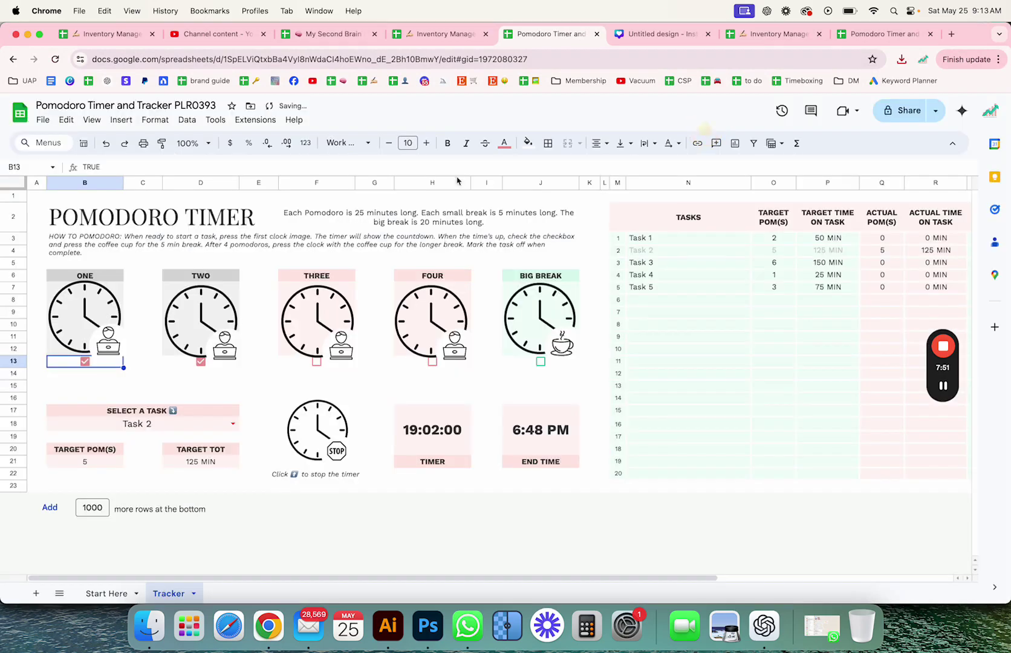
# Shrink the stop clock and arrange it beside the small coffee cup above the stop-timer caption, with the cup to the clock's left
pyautogui.moveTo(90, 399)
pyautogui.mouseDown()
pyautogui.moveTo(257, 391)
pyautogui.moveTo(135, 460)
pyautogui.moveTo(152, 463)
pyautogui.moveTo(138, 447)
pyautogui.moveTo(140, 458)
pyautogui.moveTo(376, 484)
pyautogui.moveTo(483, 385)
pyautogui.moveTo(484, 457)
pyautogui.moveTo(486, 383)
pyautogui.moveTo(221, 380)
pyautogui.moveTo(266, 383)
pyautogui.moveTo(258, 387)
pyautogui.moveTo(323, 436)
pyautogui.moveTo(349, 434)
pyautogui.mouseUp()
pyautogui.click(512, 397)
pyautogui.click(309, 441)
pyautogui.moveTo(263, 394); pyautogui.dragTo(283, 443)
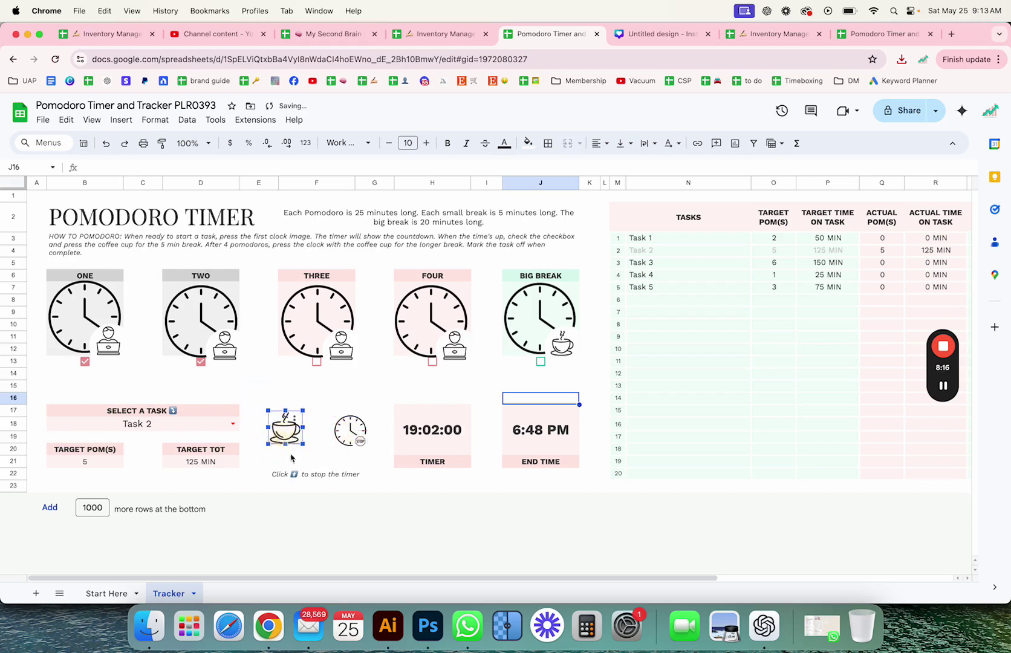
# Copy the "Click ⬆️ to stop the timer" caption from cell F22 and paste it into a new drawing
pyautogui.click(304, 475)
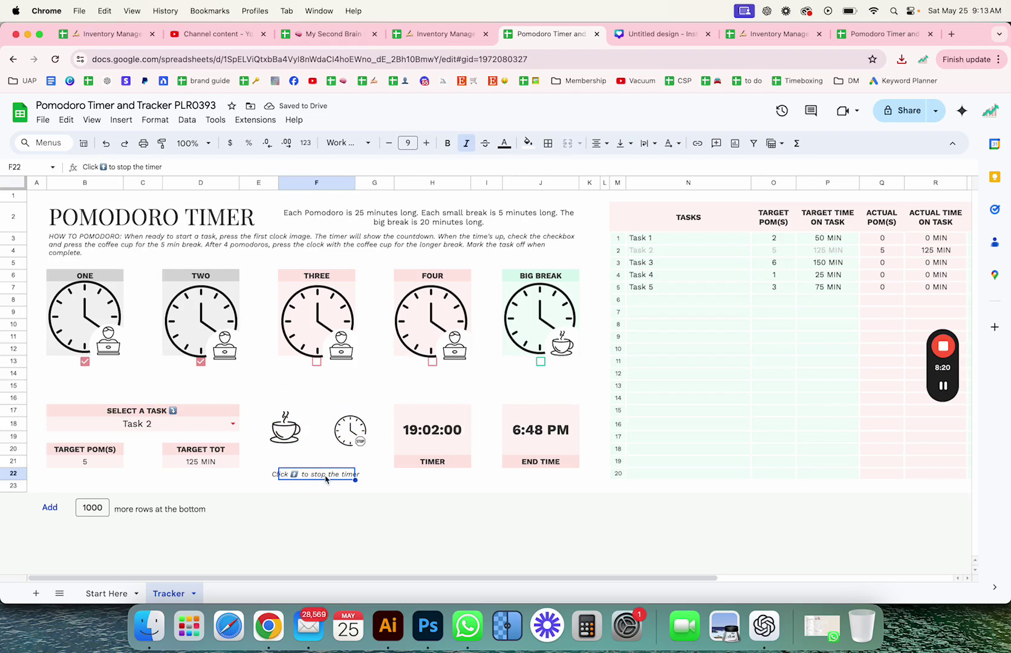
pyautogui.press('super+c')
pyautogui.click(349, 464)
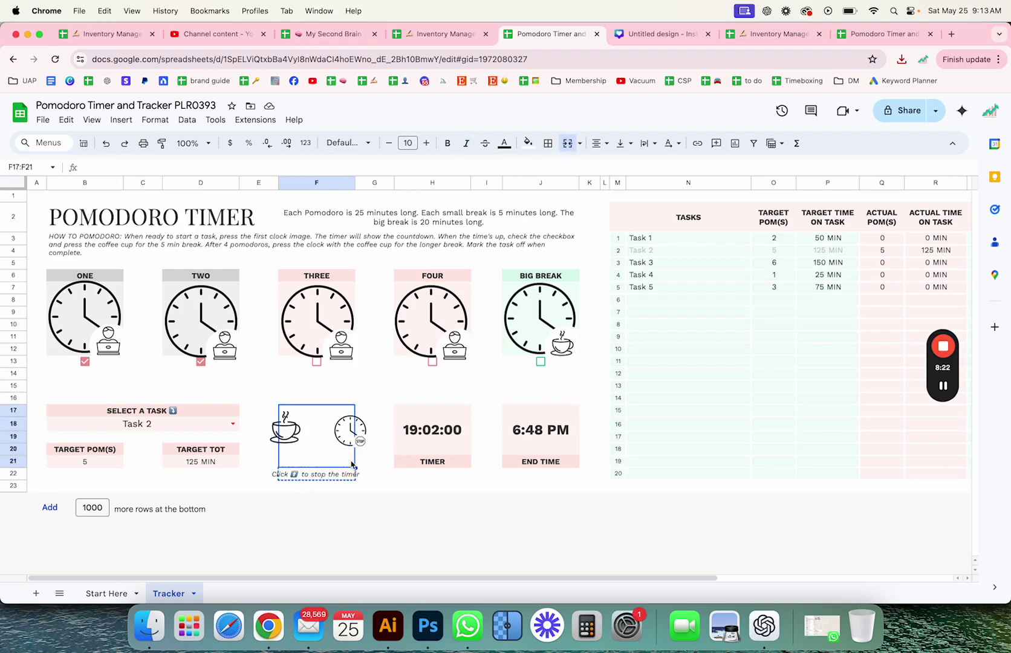
pyautogui.click(357, 465)
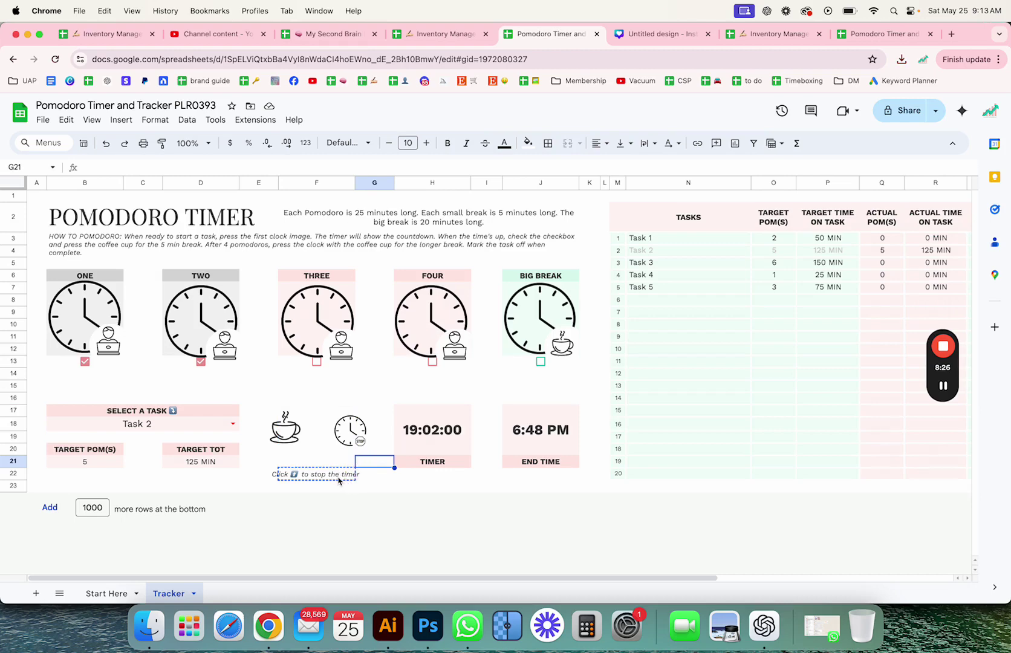
pyautogui.click(339, 478)
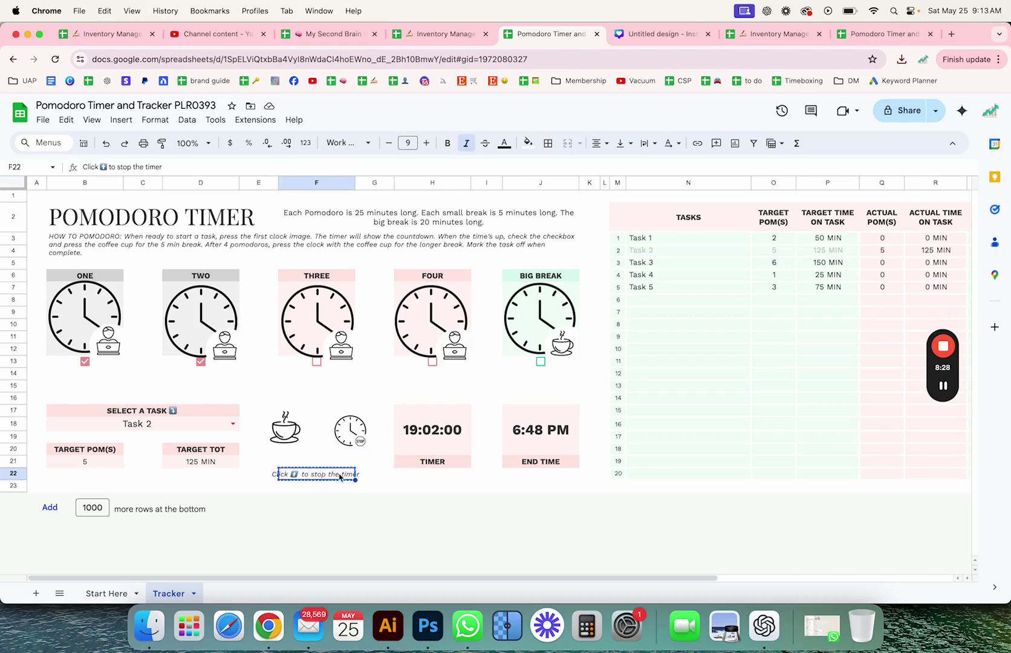
pyautogui.tripleClick(294, 477)
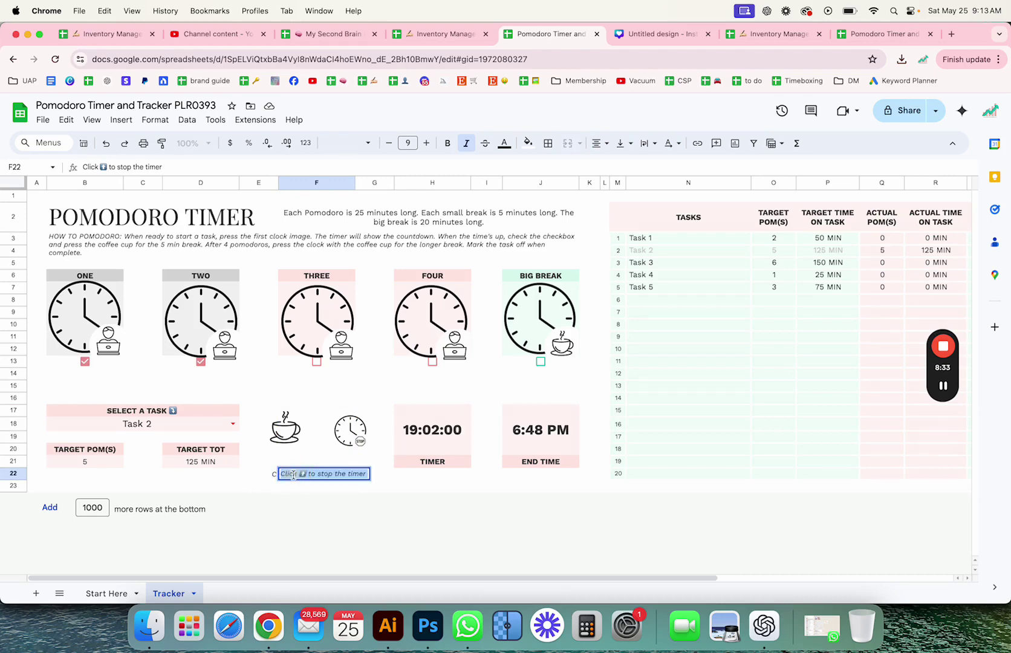
pyautogui.click(318, 449)
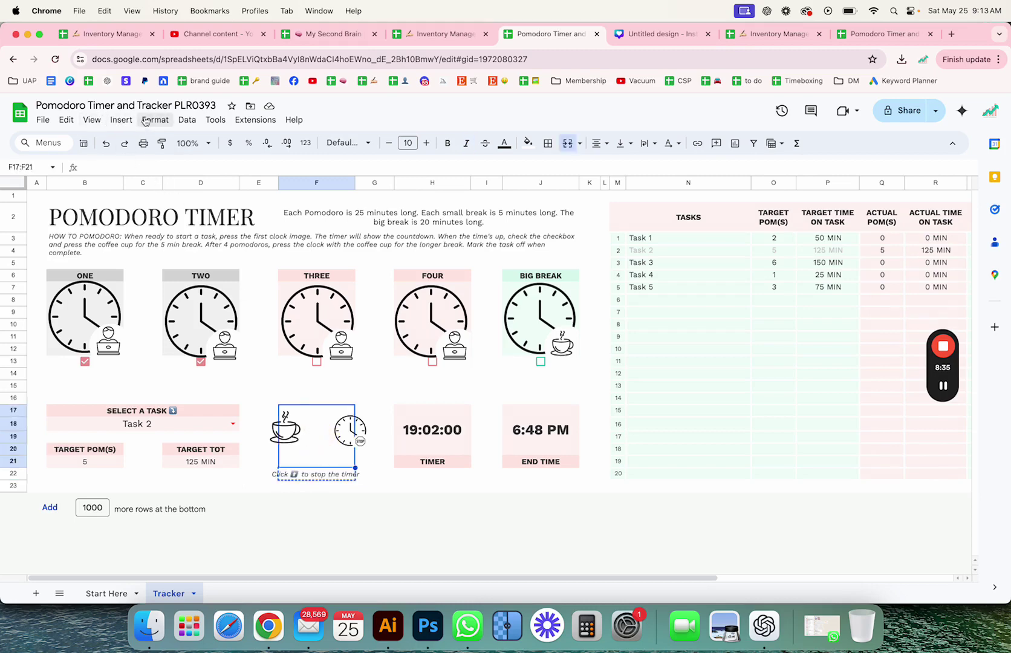
pyautogui.click(121, 120)
pyautogui.click(143, 310)
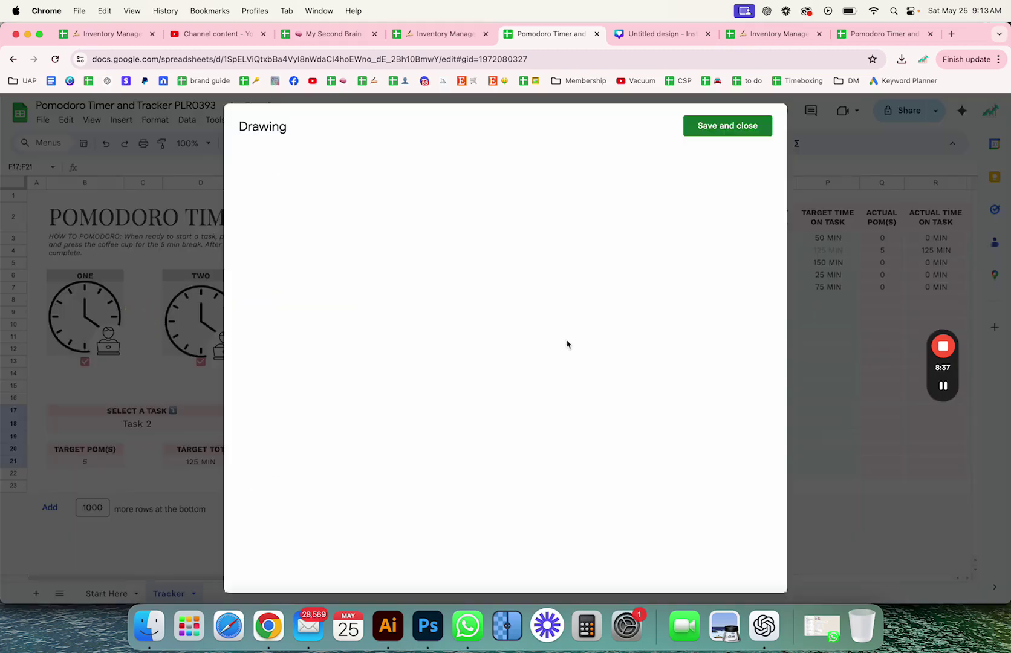
pyautogui.press('super+v')
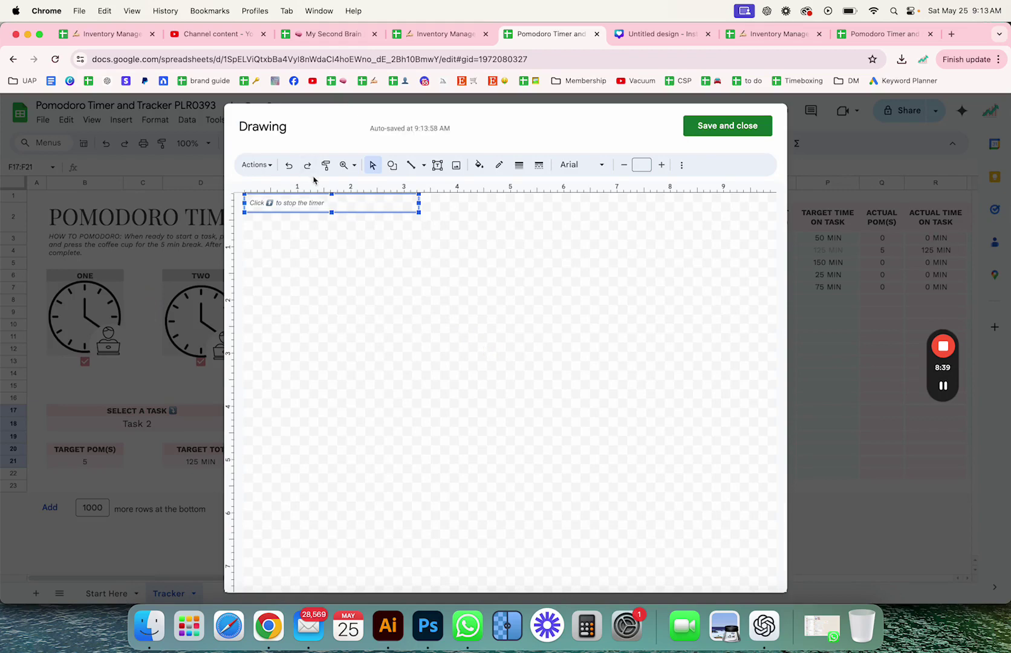
# Narrow the caption's text box to just fit one line, centre its text, and save the drawing to the sheet
pyautogui.moveTo(418, 201); pyautogui.dragTo(328, 207)
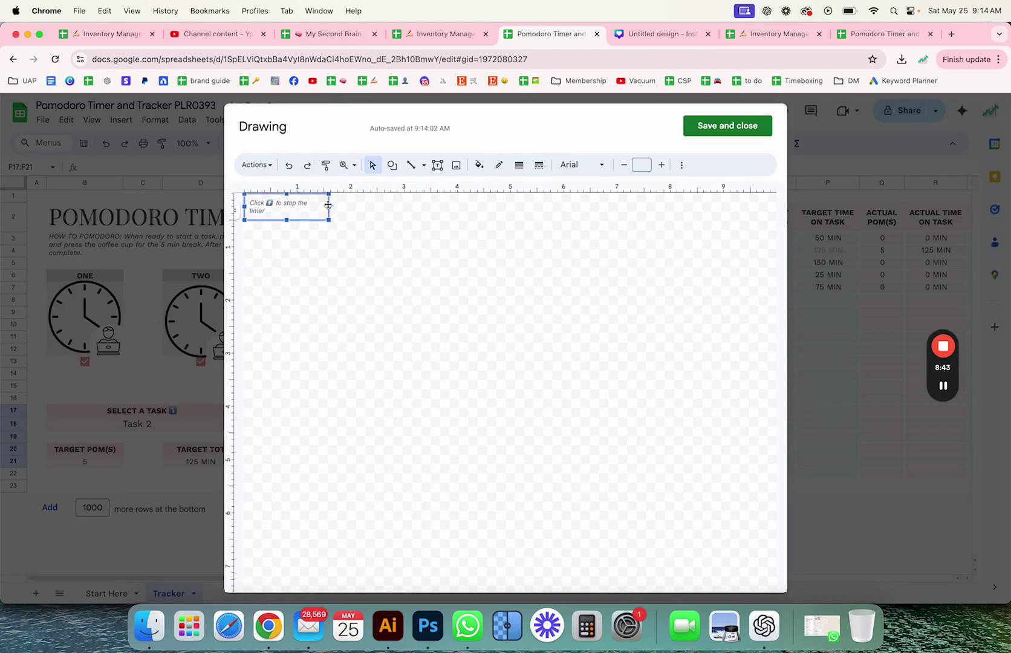
pyautogui.click(328, 205)
pyautogui.click(330, 208)
pyautogui.moveTo(329, 209); pyautogui.dragTo(338, 205)
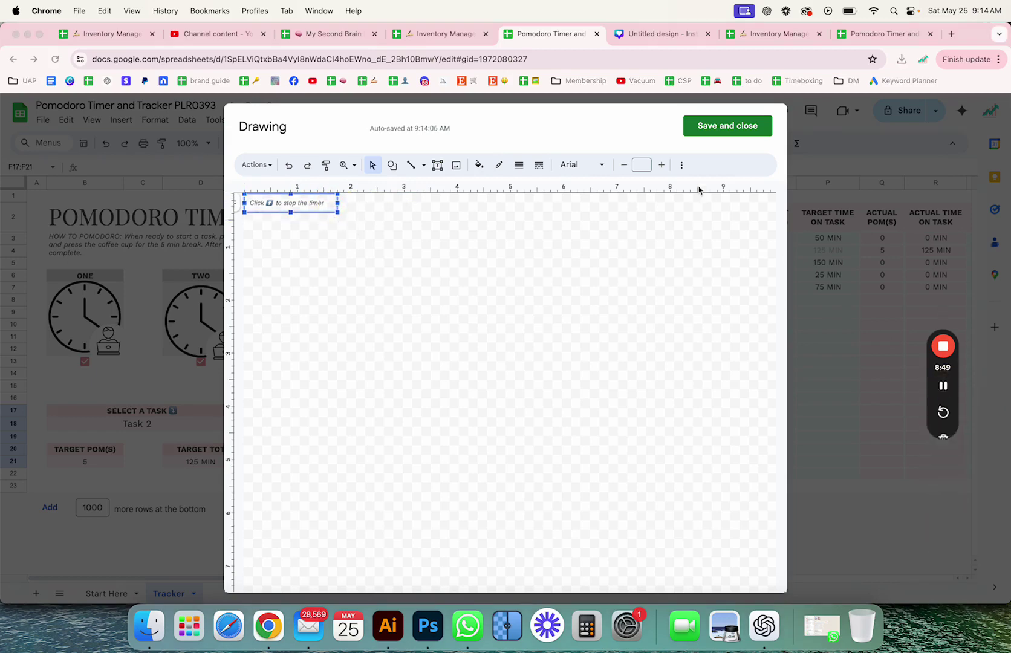
pyautogui.click(680, 166)
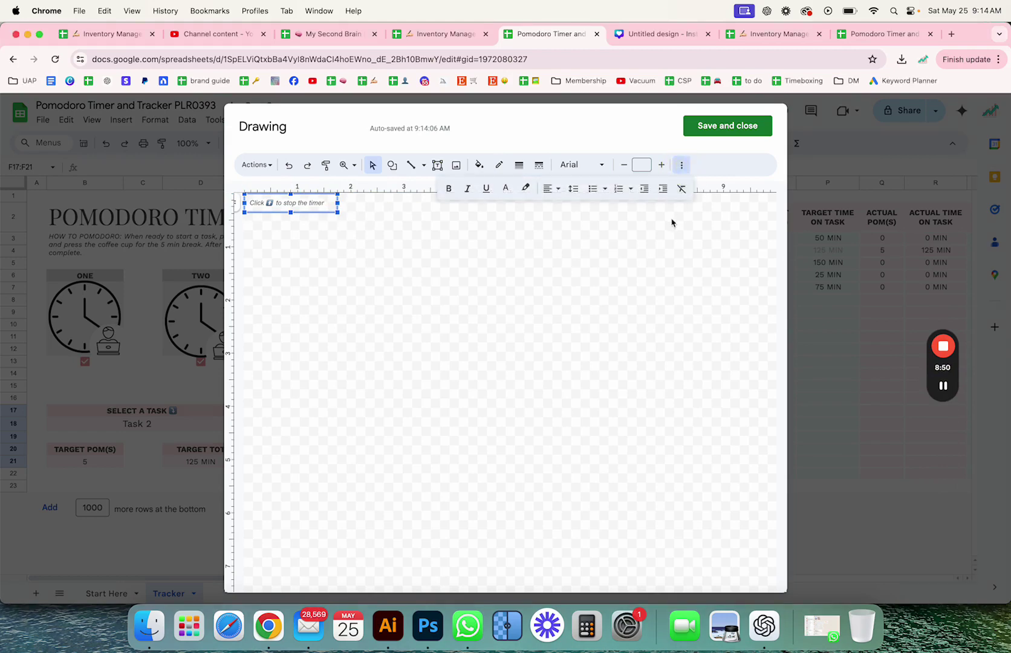
pyautogui.click(548, 188)
pyautogui.click(566, 210)
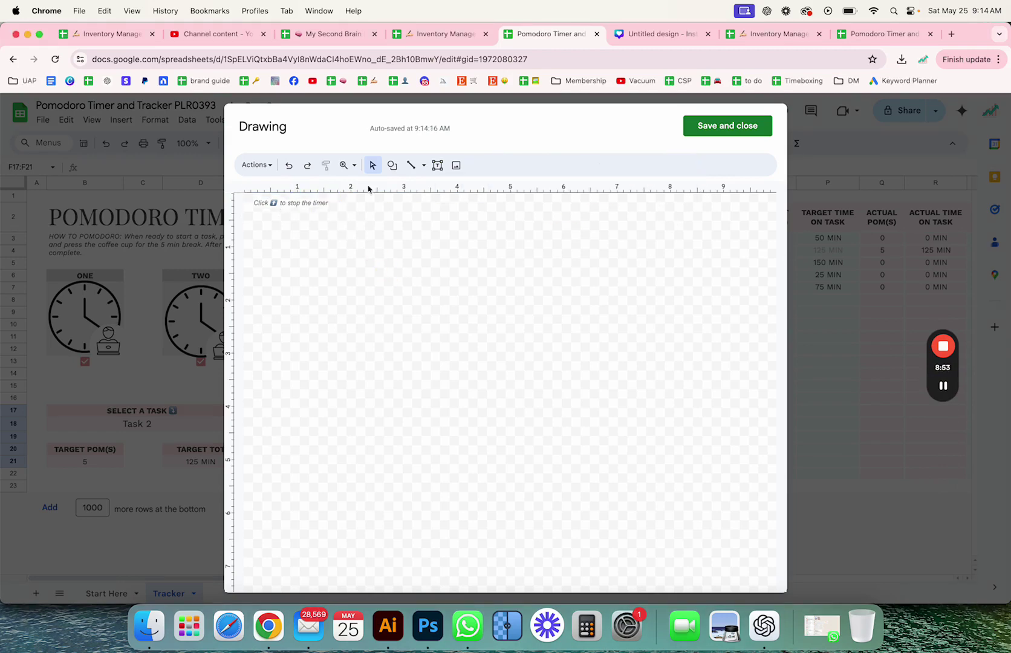
pyautogui.click(713, 126)
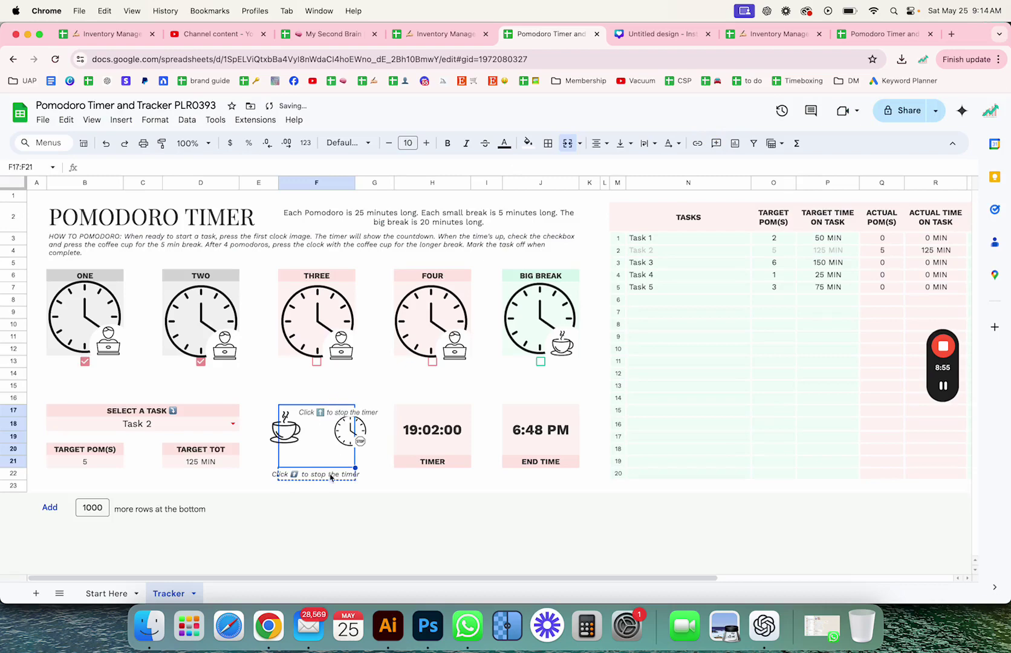
# Delete the original caption from cell F22 and move the caption drawing beneath the stop clock
pyautogui.click(330, 475)
pyautogui.press('Delete')
pyautogui.moveTo(325, 413); pyautogui.dragTo(334, 464)
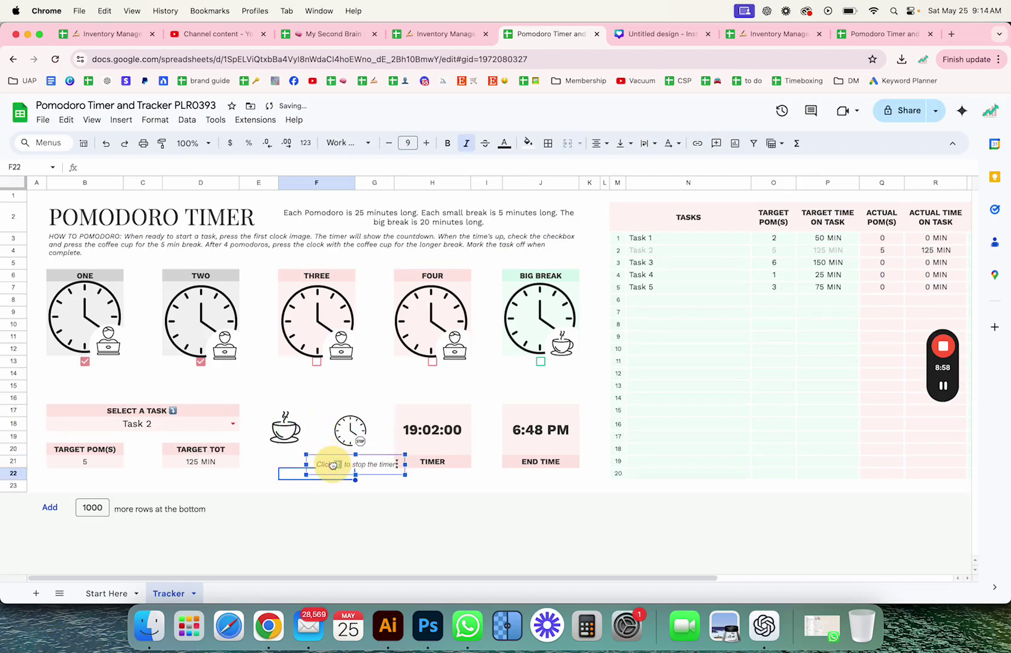
# Edit the caption drawing to break the text into two lines before "stop the timer" and save it
pyautogui.doubleClick(366, 465)
pyautogui.click(298, 203)
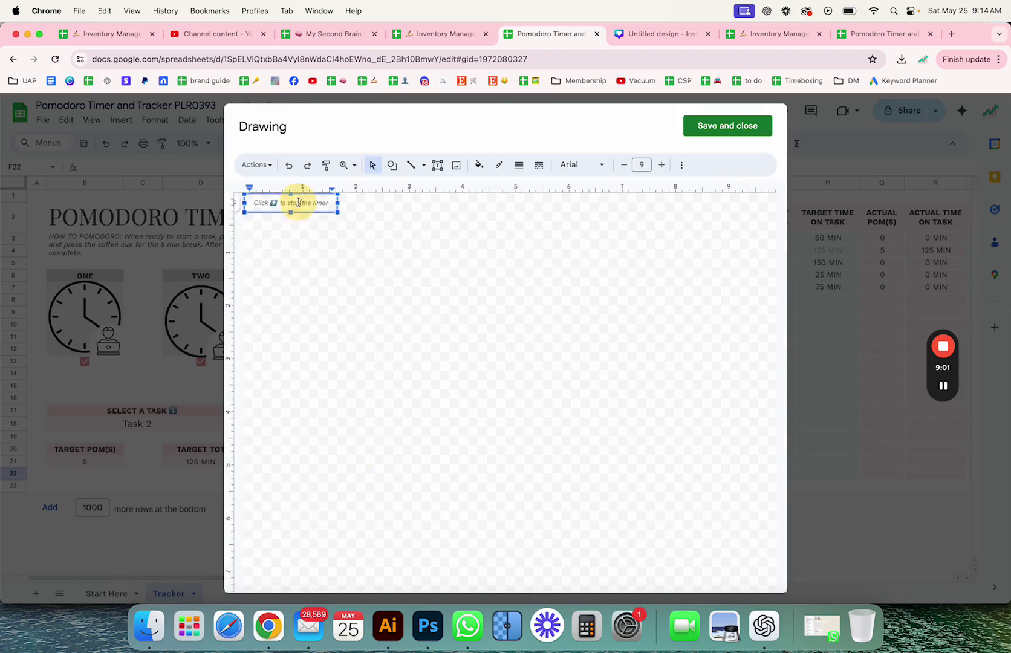
pyautogui.click(289, 204)
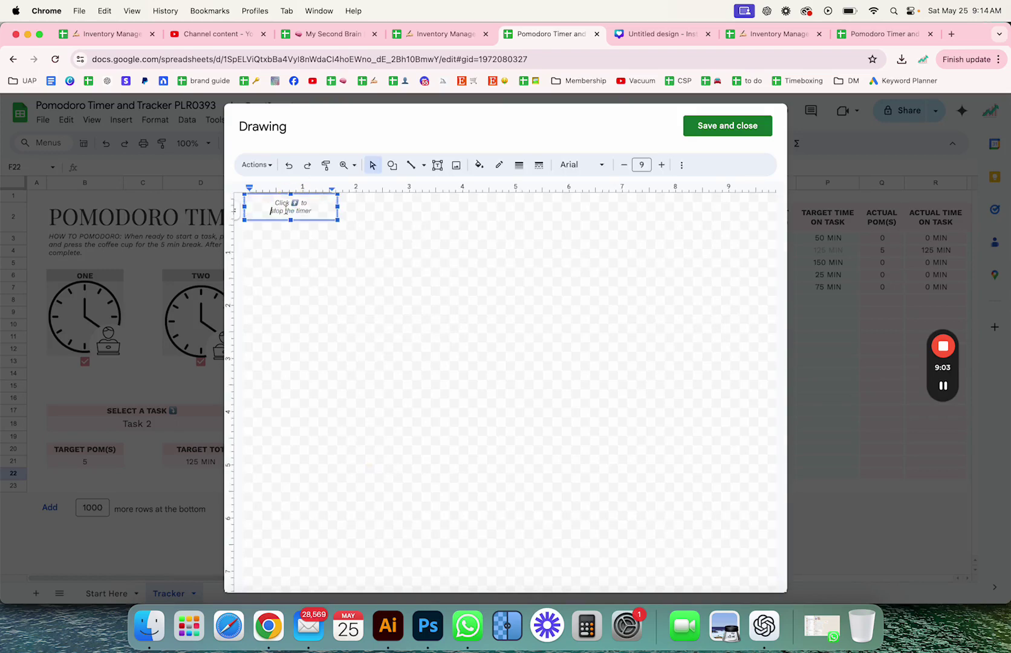
pyautogui.click(695, 127)
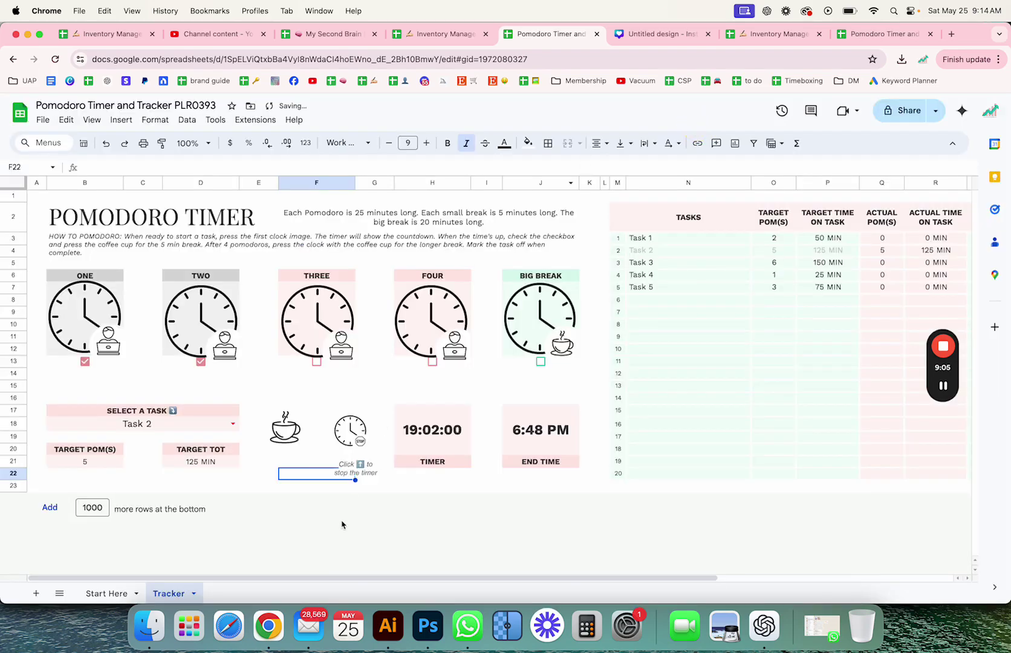
# Nudge the two-line caption drawing slightly left to centre it under the stop clock
pyautogui.click(343, 467)
pyautogui.click(347, 469)
pyautogui.click(350, 469)
pyautogui.click(352, 467)
pyautogui.click(354, 467)
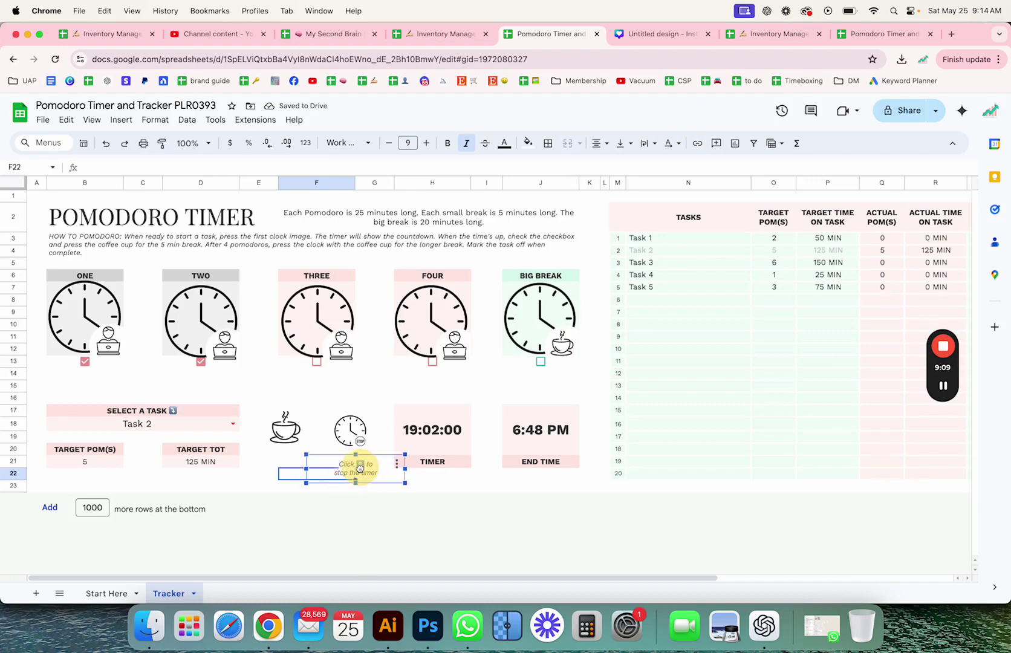
pyautogui.click(355, 466)
pyautogui.click(355, 466)
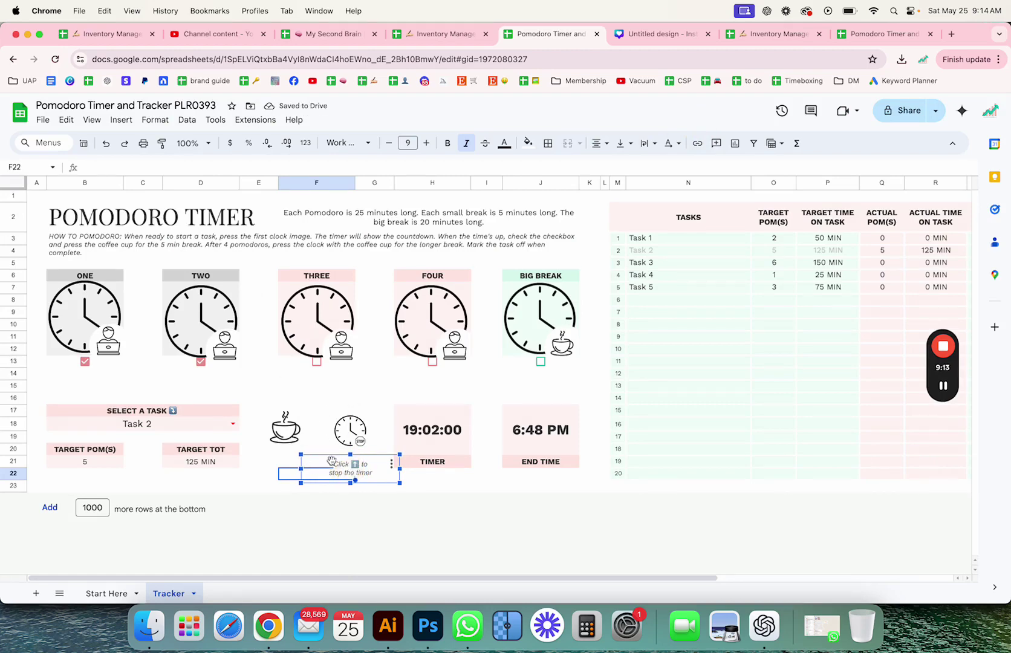
# Copy the text box from the stop-timer caption drawing and paste it into a new drawing
pyautogui.doubleClick(332, 461)
pyautogui.click(330, 236)
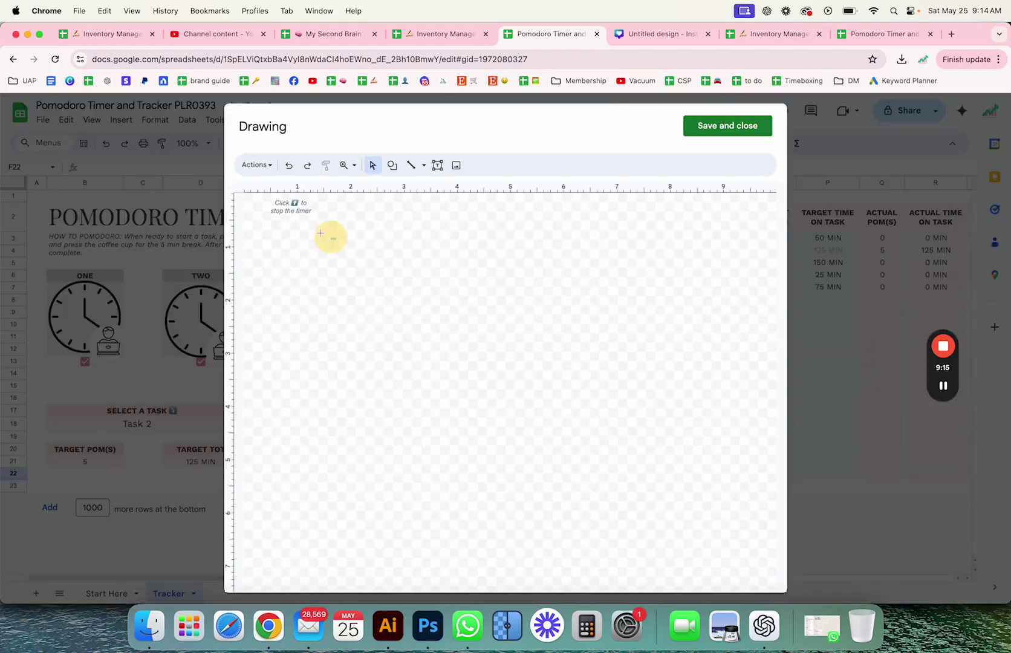
pyautogui.click(252, 204)
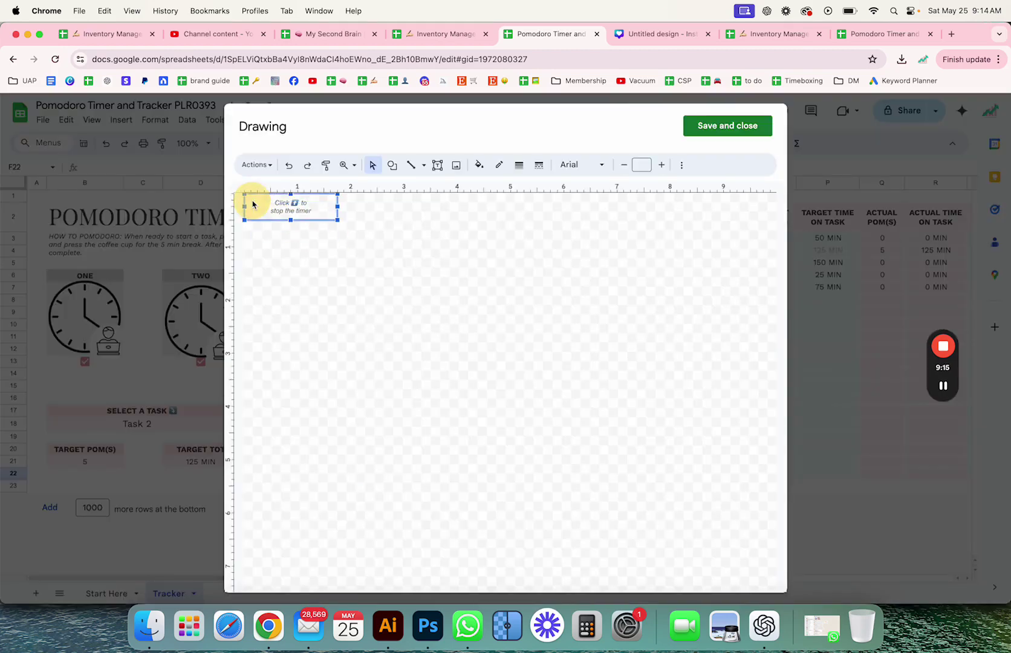
pyautogui.click(711, 131)
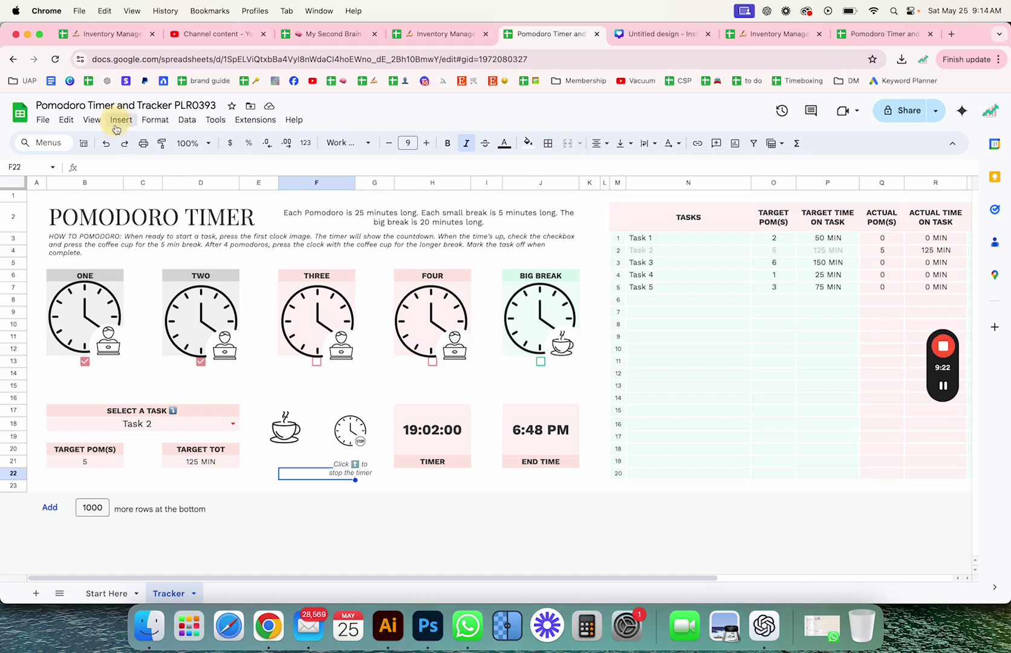
pyautogui.moveTo(943, 387)
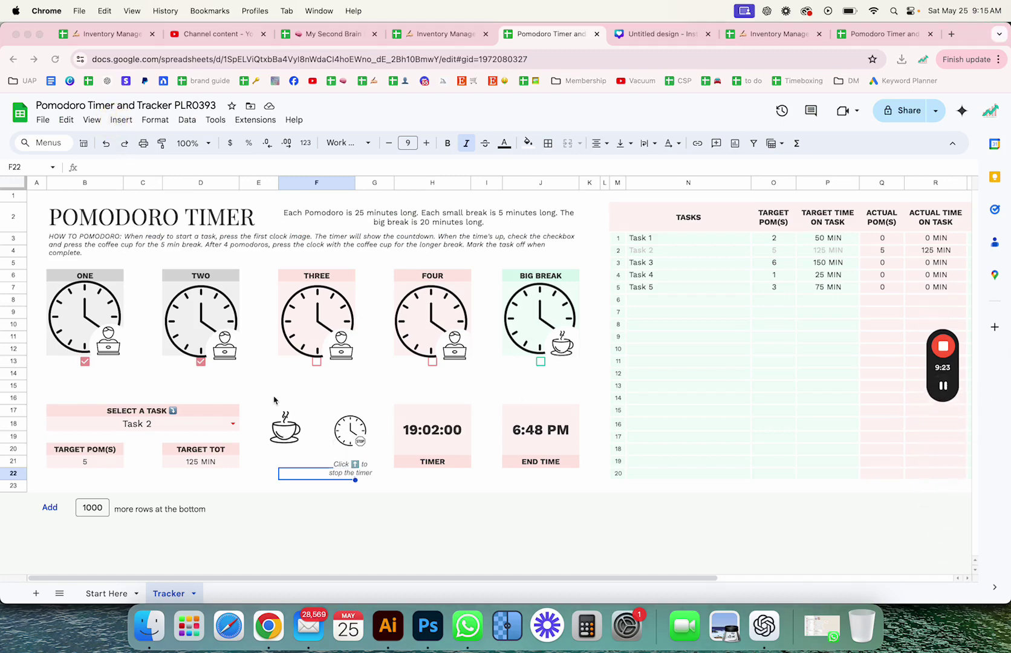
pyautogui.click(121, 120)
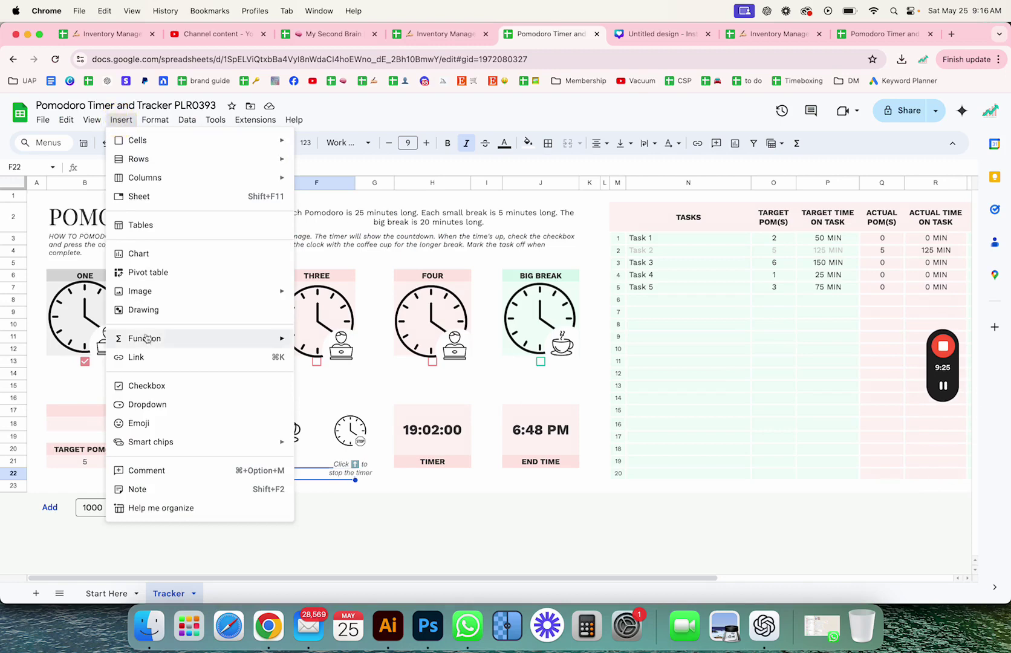
pyautogui.click(145, 307)
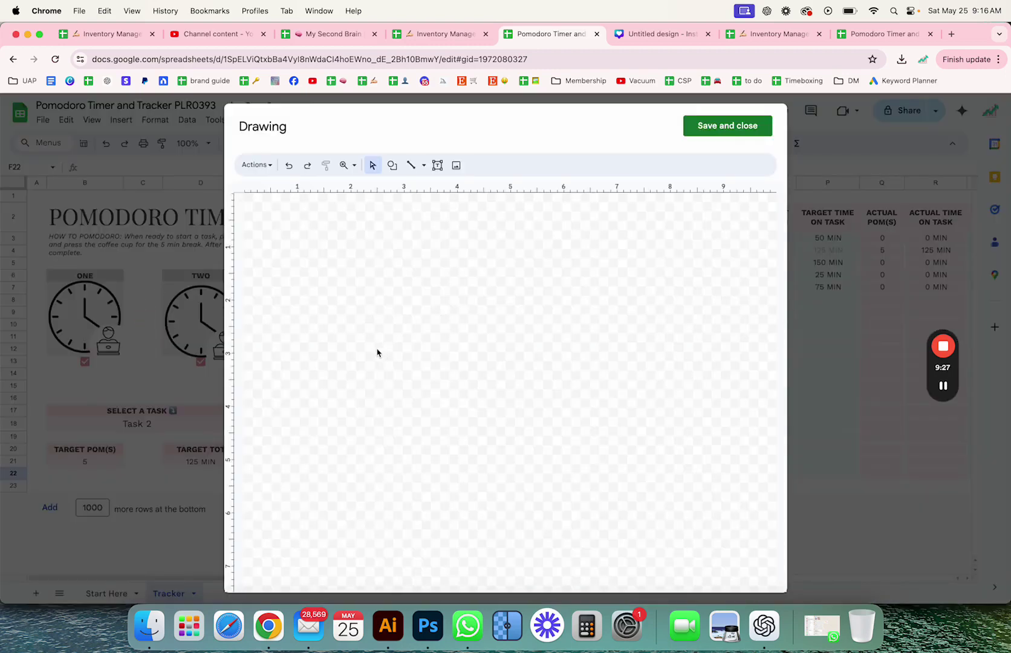
pyautogui.click(394, 358)
pyautogui.press('super+v')
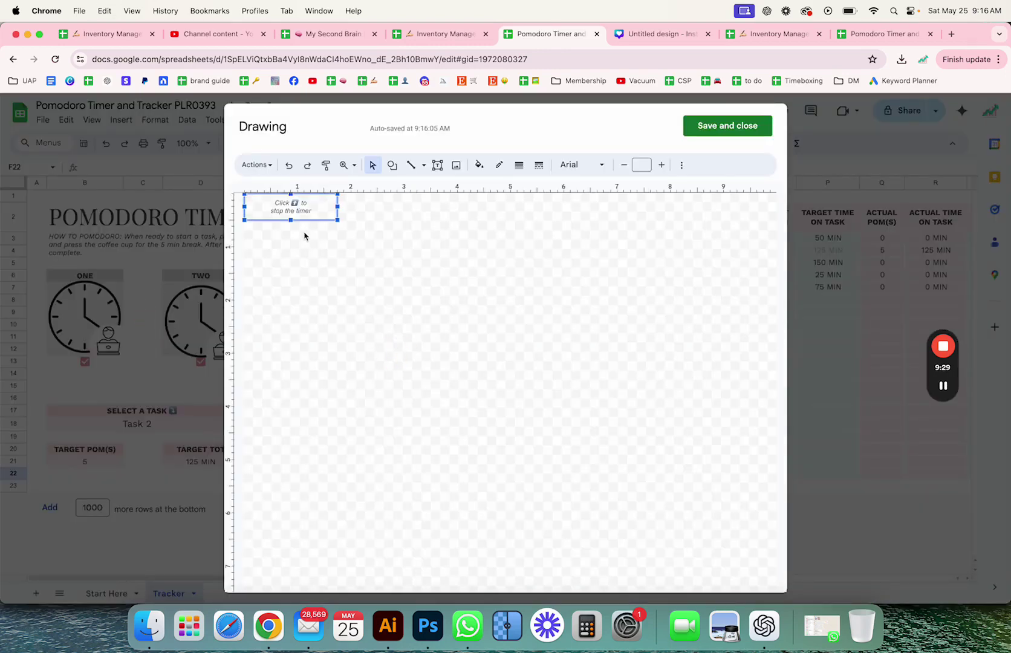
# Change the copied caption text to "Click ⬆️ for" over "the 5 min break" and save the drawing
pyautogui.click(283, 203)
pyautogui.moveTo(270, 211); pyautogui.dragTo(321, 212)
pyautogui.write('fo')
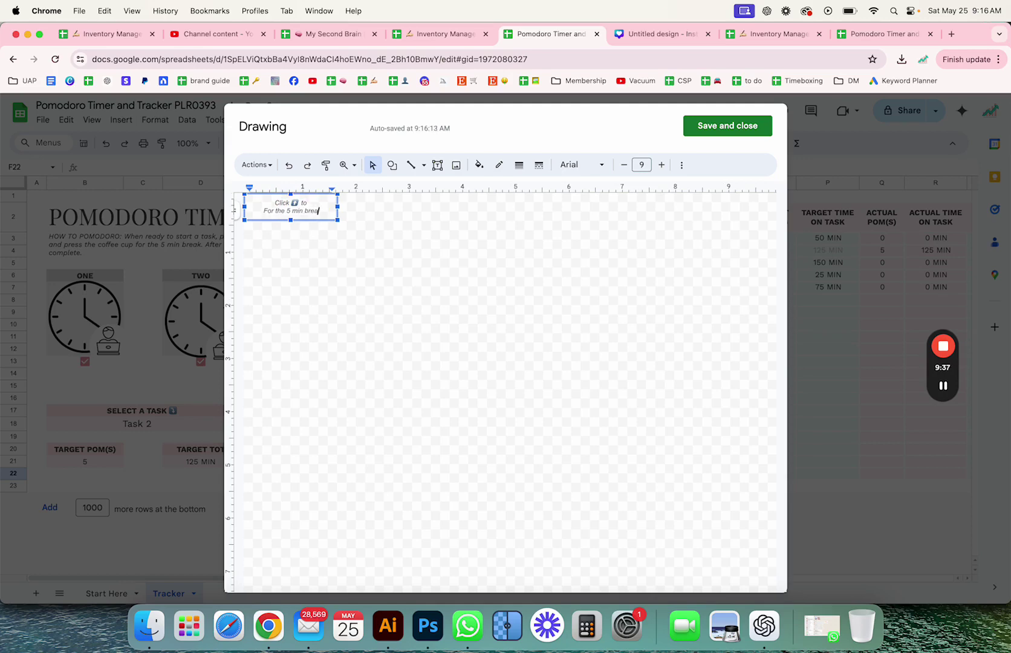
pyautogui.click(305, 203)
pyautogui.click(275, 211)
pyautogui.press('BackSpace')
pyautogui.press('BackSpace')
pyautogui.press('BackSpace')
pyautogui.press('BackSpace')
pyautogui.press('BackSpace')
pyautogui.write('t')
pyautogui.click(701, 133)
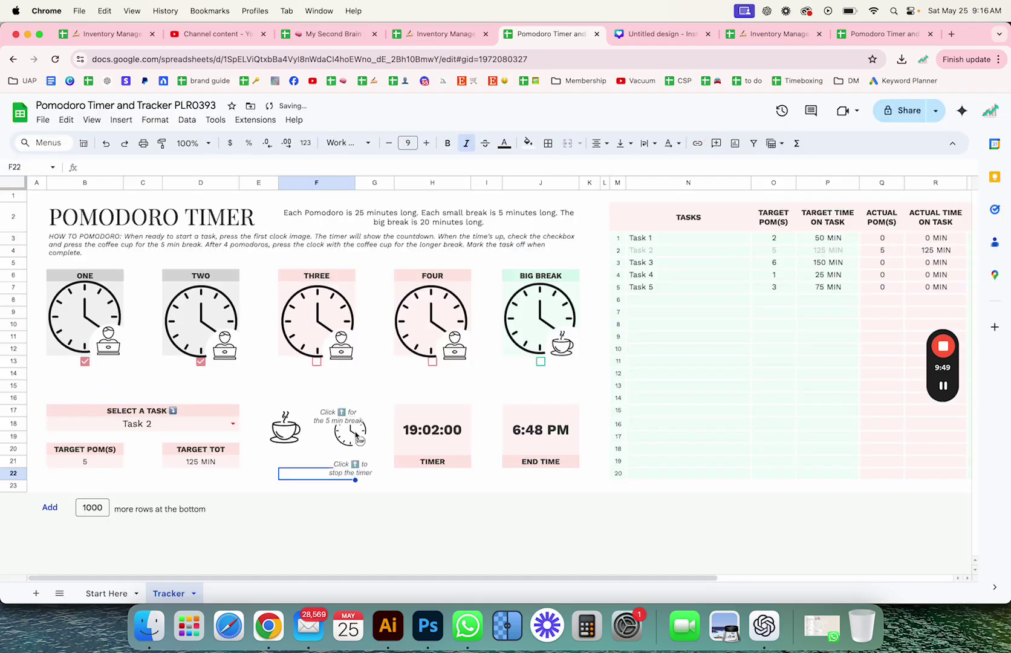
# Move the 5-minute-break caption drawing beneath the coffee cup, level with the stop-timer caption
pyautogui.click(333, 413)
pyautogui.moveTo(334, 413); pyautogui.dragTo(281, 466)
pyautogui.click(400, 373)
# Enlarge the coffee cup and slightly enlarge the stop clock so that both sit centred above their captions
pyautogui.click(293, 439)
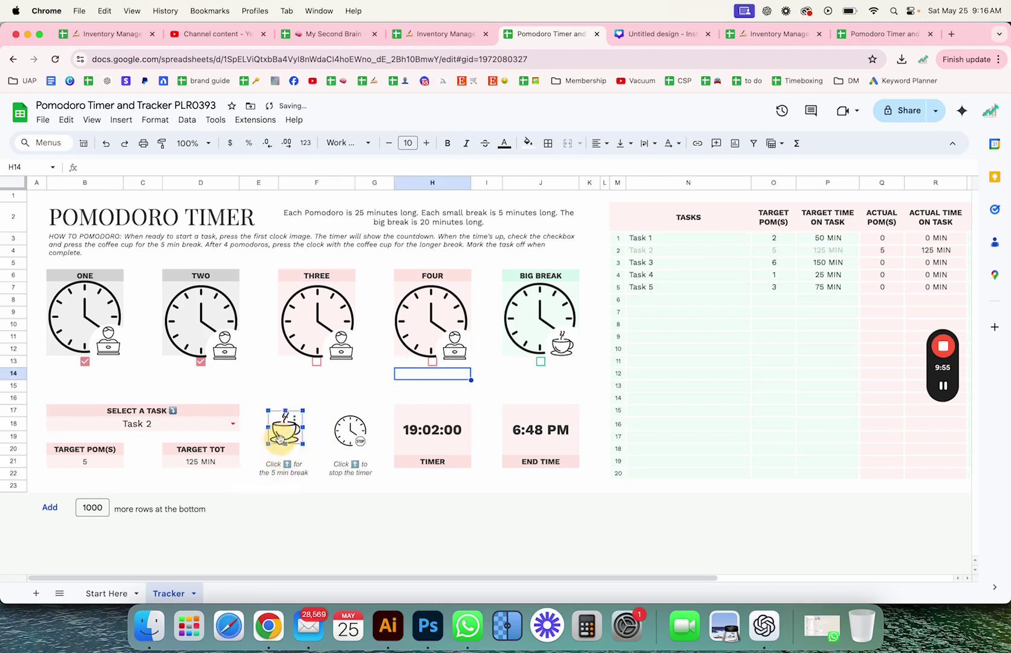
pyautogui.moveTo(272, 417); pyautogui.dragTo(255, 399)
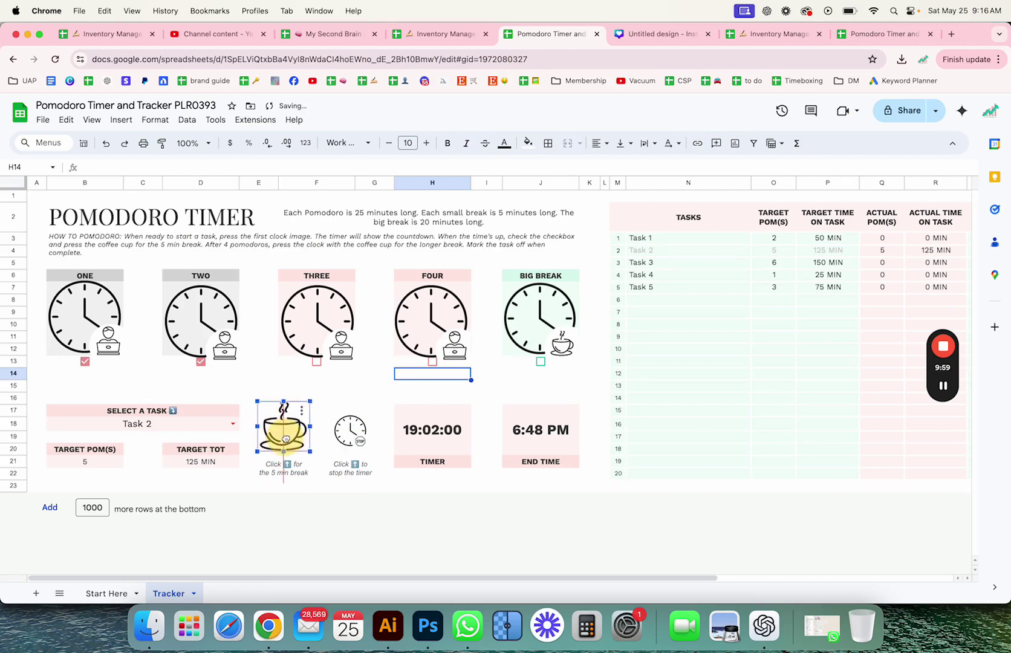
pyautogui.click(356, 426)
pyautogui.moveTo(366, 417)
pyautogui.mouseDown()
pyautogui.moveTo(371, 392)
pyautogui.moveTo(373, 409)
pyautogui.moveTo(350, 432)
pyautogui.mouseUp()
pyautogui.click(474, 387)
pyautogui.click(380, 387)
# Shrink the clock drawings under ONE and TWO and reposition them to fit inside their shaded blocks
pyautogui.click(79, 333)
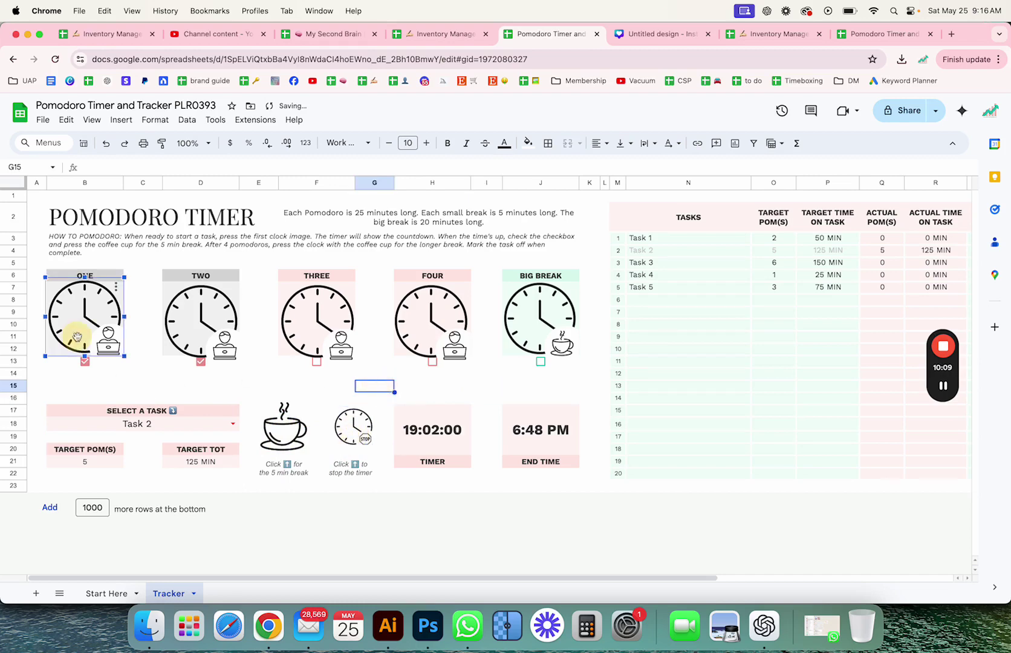
pyautogui.moveTo(124, 358)
pyautogui.mouseDown()
pyautogui.moveTo(84, 316)
pyautogui.moveTo(85, 324)
pyautogui.mouseUp()
pyautogui.click(148, 385)
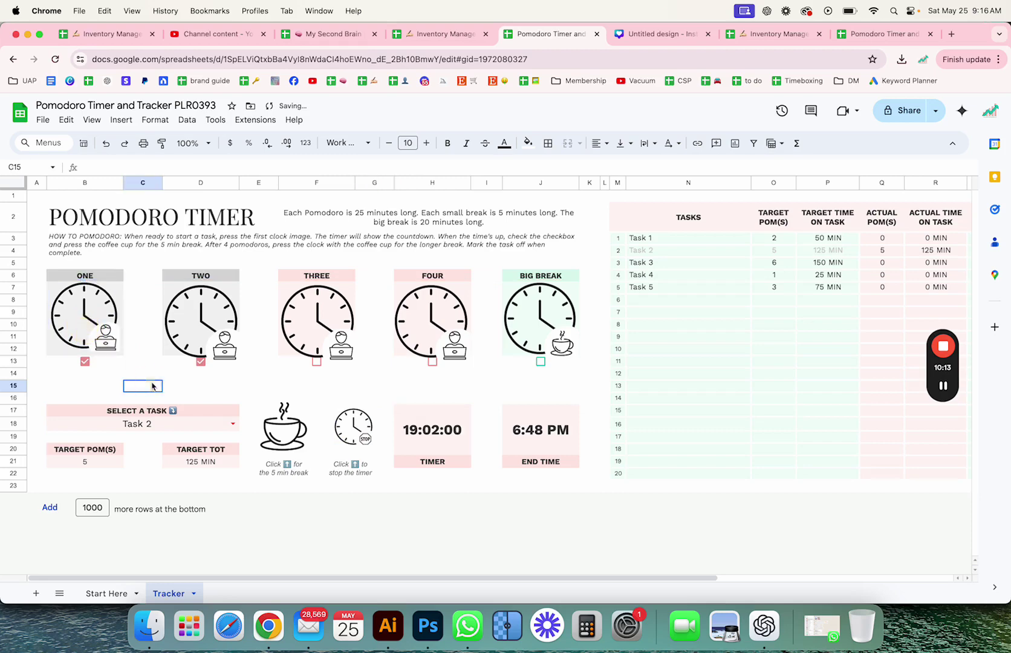
pyautogui.click(198, 311)
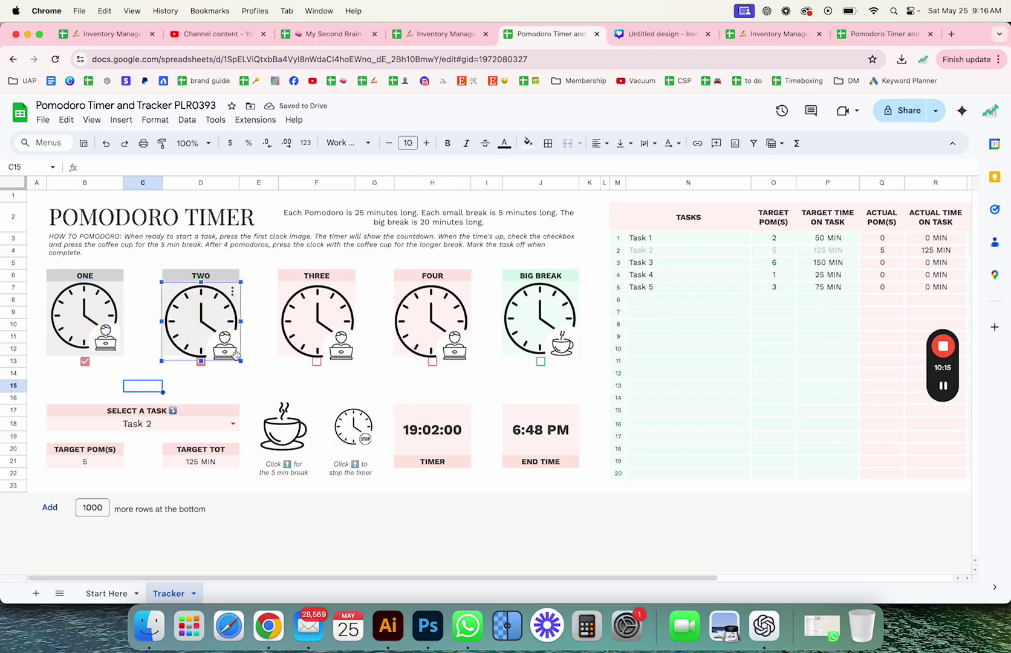
pyautogui.moveTo(241, 360); pyautogui.dragTo(198, 320)
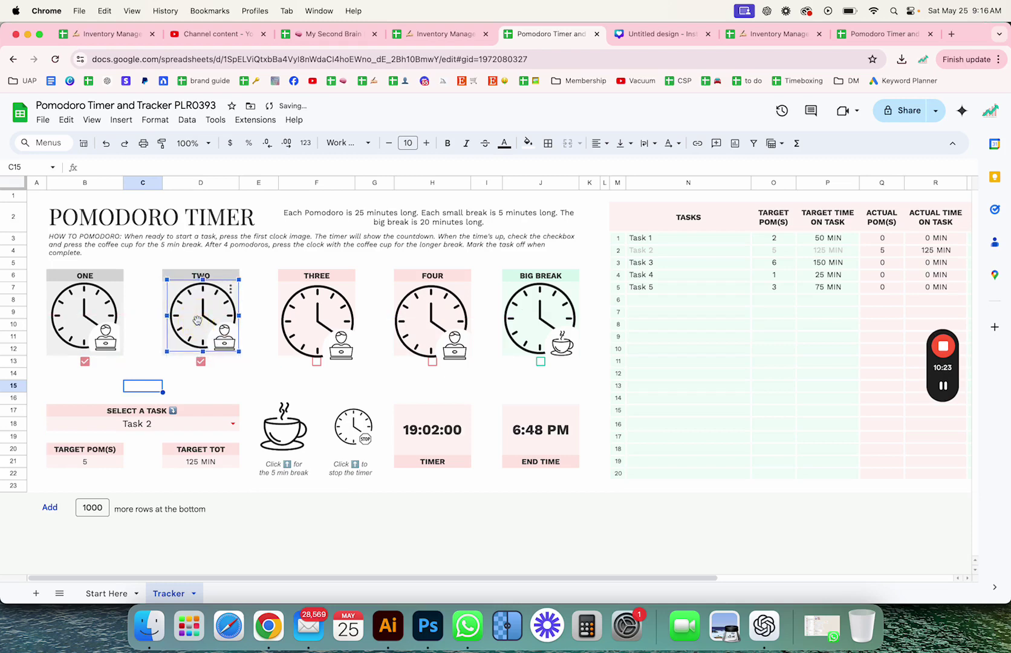
pyautogui.click(259, 374)
pyautogui.click(200, 327)
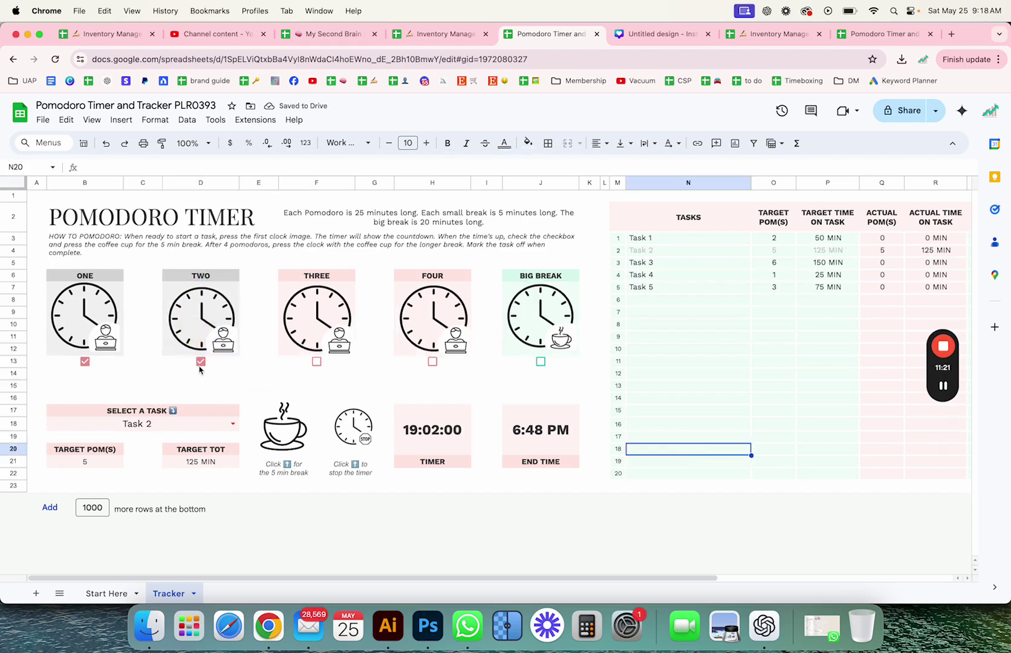
# Clear and re-tick the checkboxes under ONE and TWO to test the shading behind the clocks
pyautogui.click(201, 361)
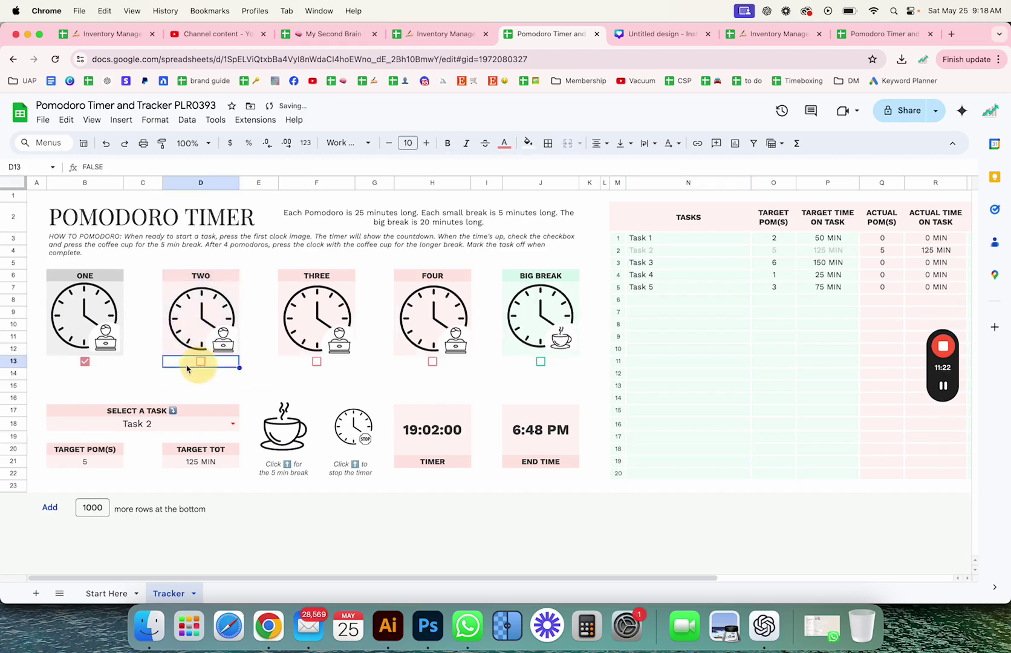
pyautogui.click(84, 361)
pyautogui.click(200, 362)
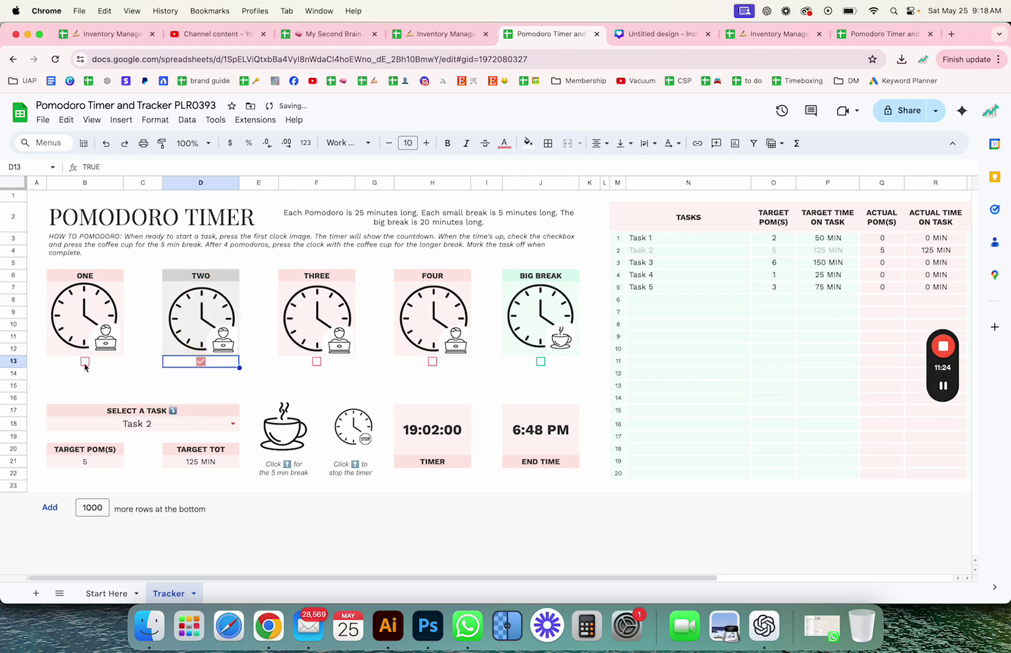
pyautogui.click(84, 361)
# Glance at the Canva design and the original cat version, return to the PLR0393 tracker and tick the checkbox under THREE
pyautogui.click(650, 34)
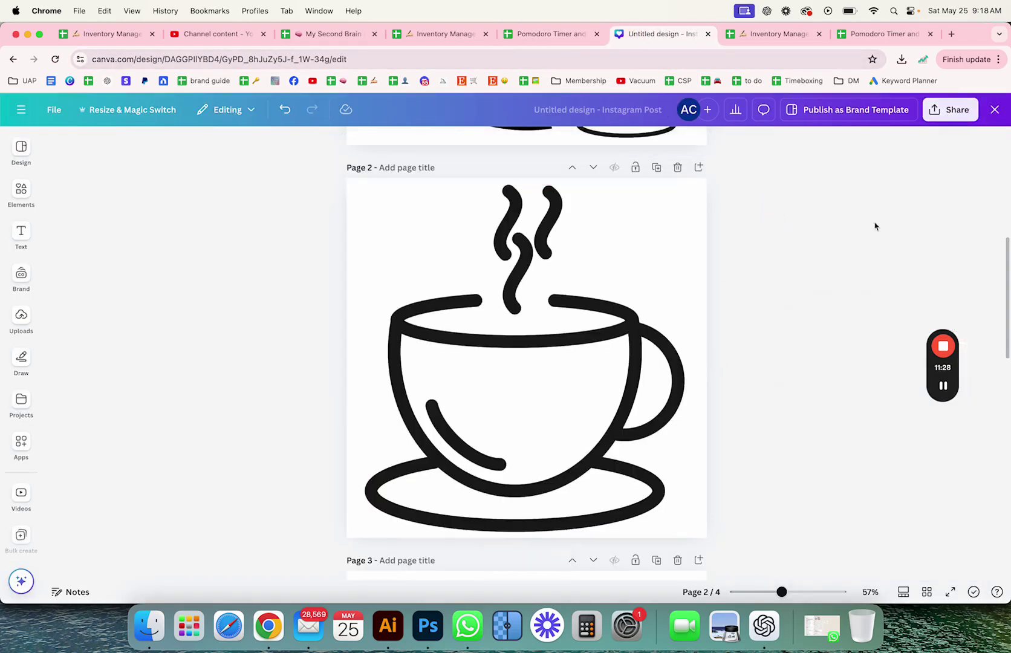
pyautogui.click(882, 33)
pyautogui.click(547, 34)
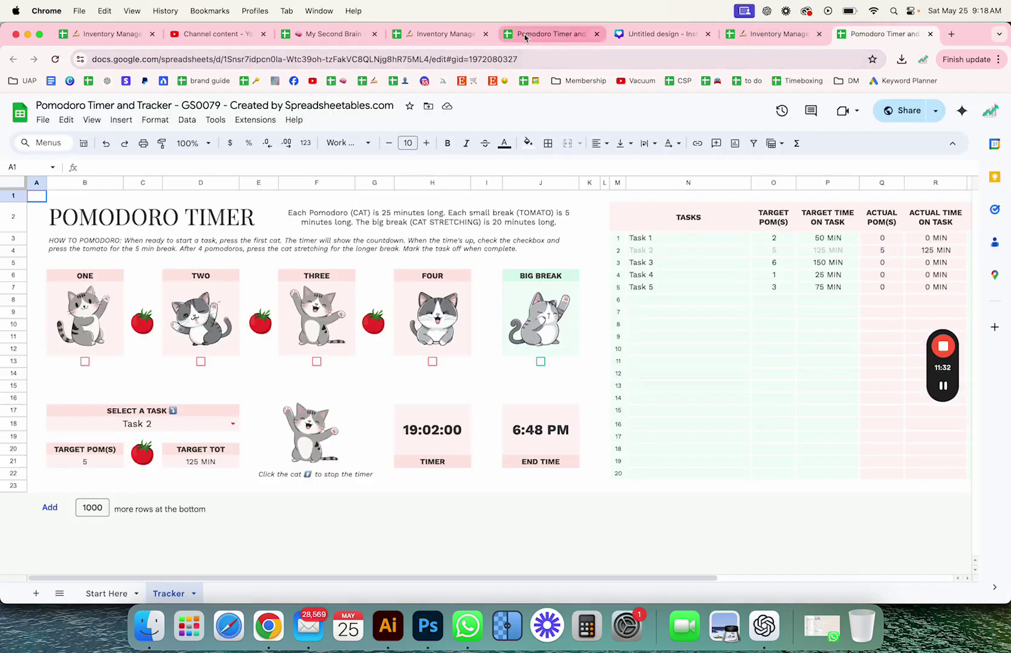
pyautogui.click(266, 289)
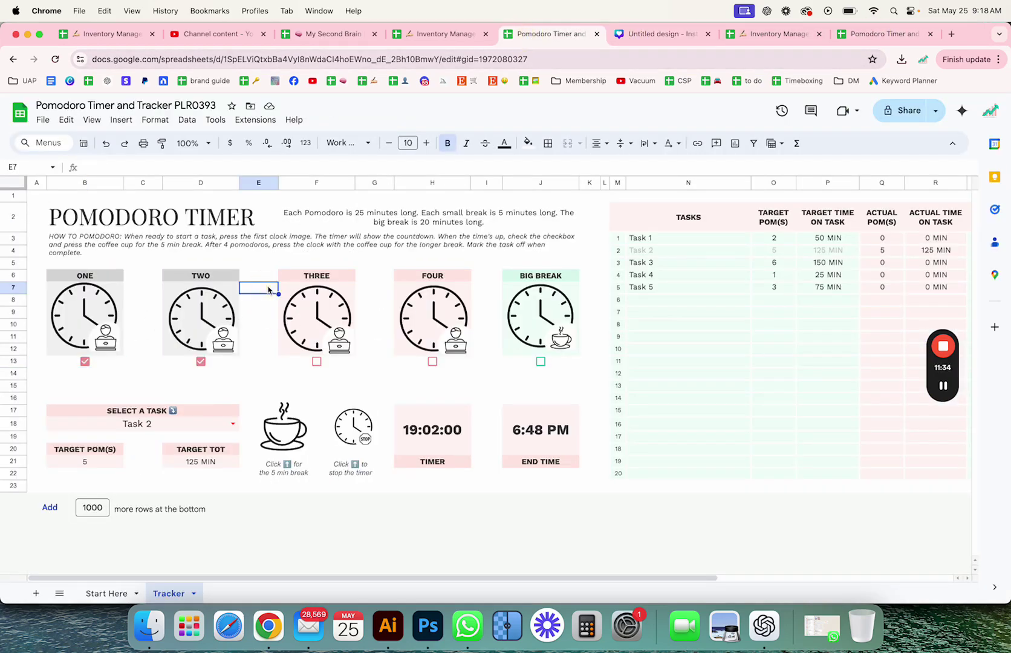
pyautogui.click(316, 362)
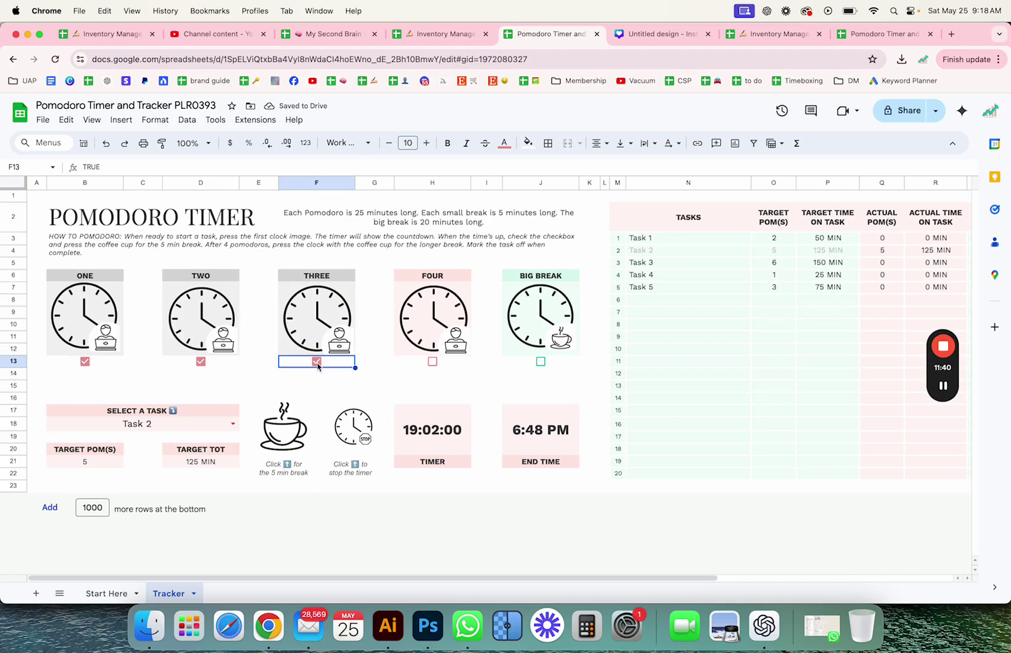
# Inspect the masking square behind the coffee cup on page 1 of the Canva design, and return to the tracker
pyautogui.click(692, 37)
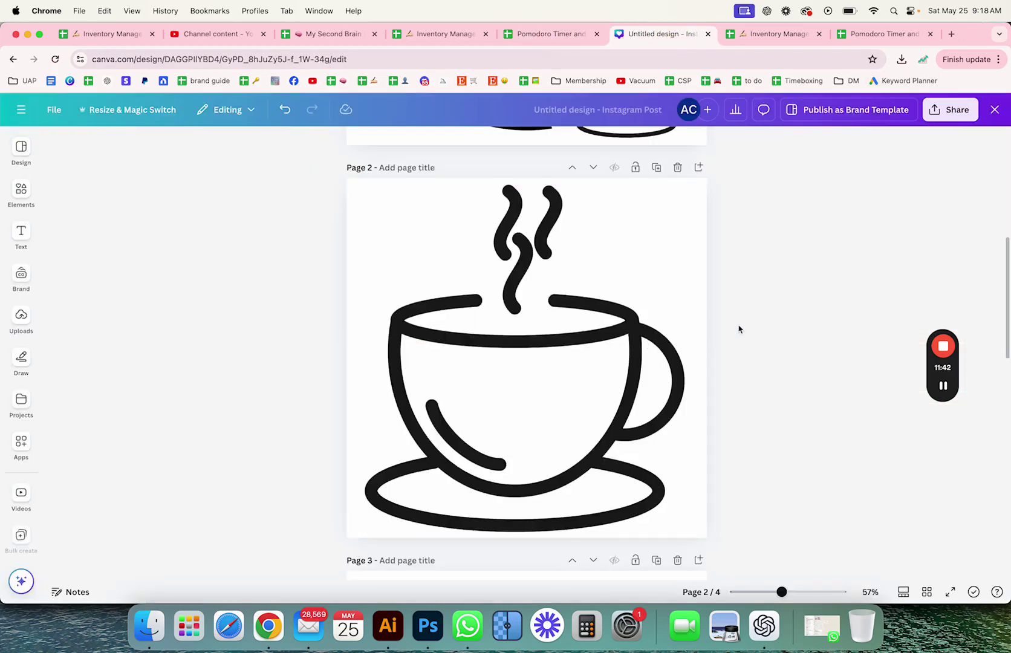
pyautogui.scroll(5, 738, 328)
pyautogui.click(685, 264)
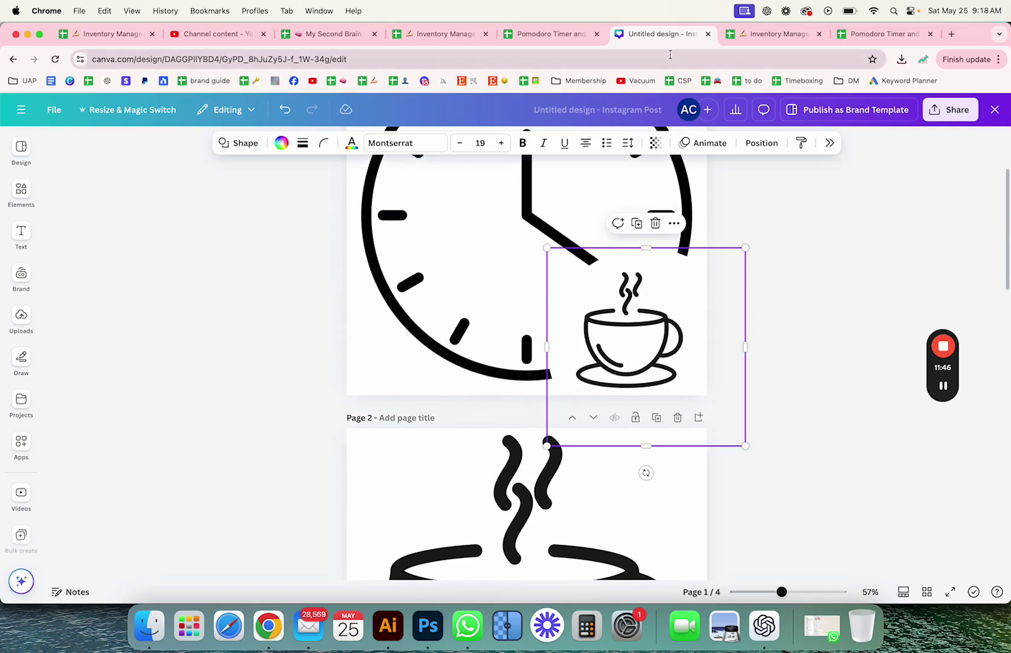
pyautogui.click(546, 36)
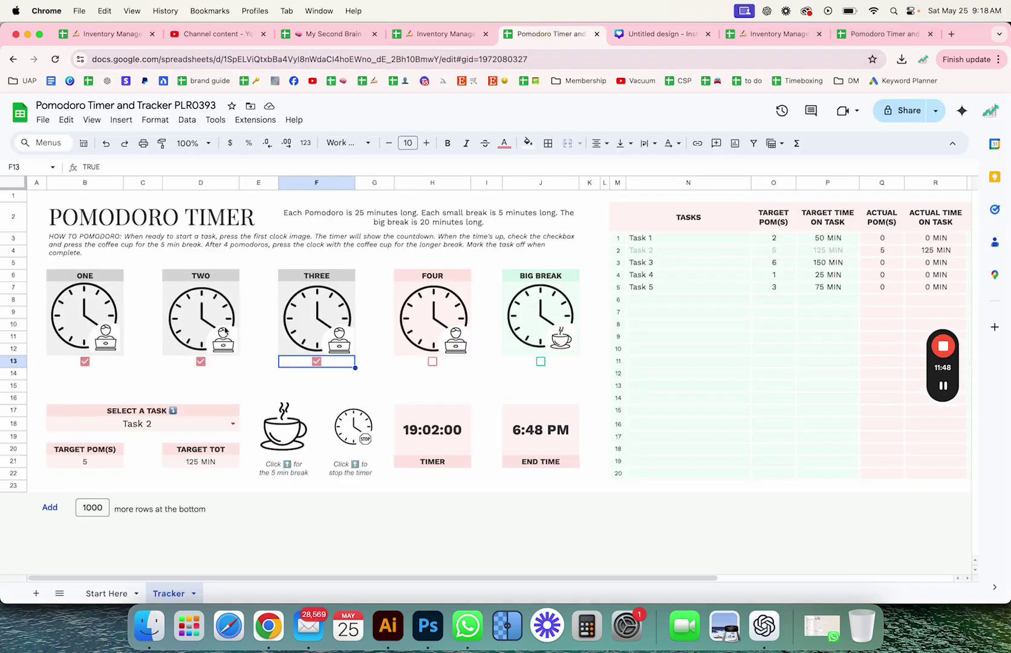
pyautogui.click(252, 387)
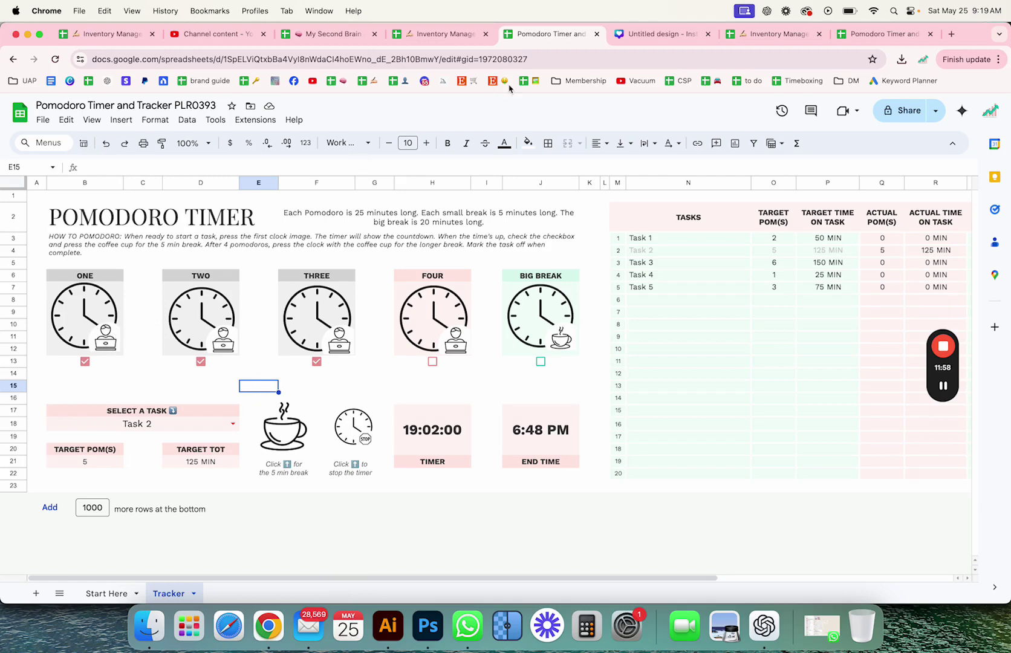
# In Canva, move the masking square off the page 1 clock, undo the move and return to the tracker sheet
pyautogui.click(658, 34)
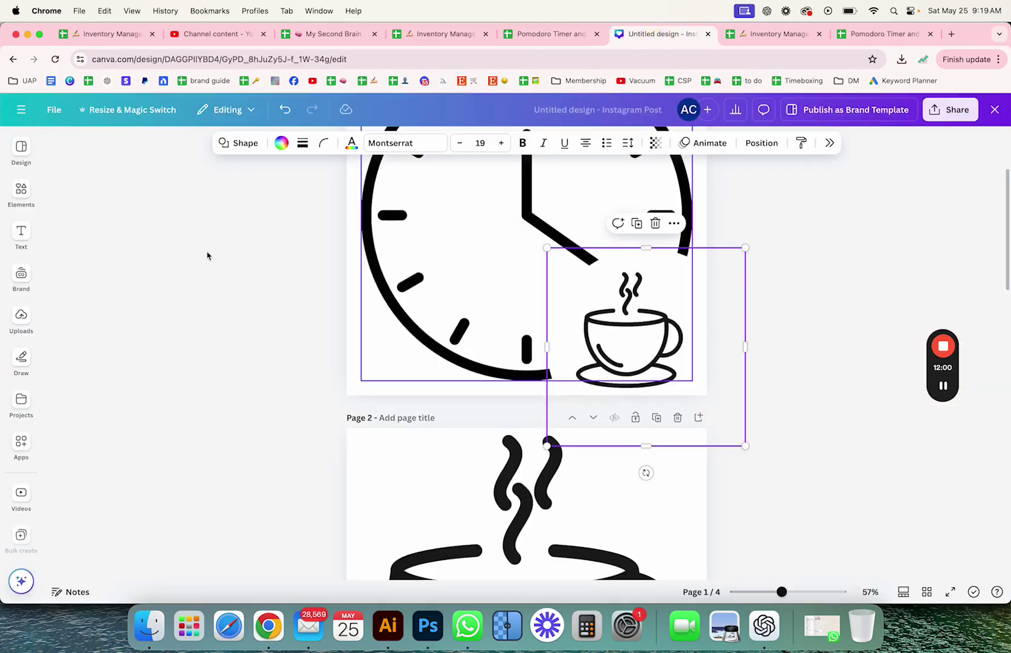
pyautogui.click(163, 276)
pyautogui.scroll(4, 295, 252)
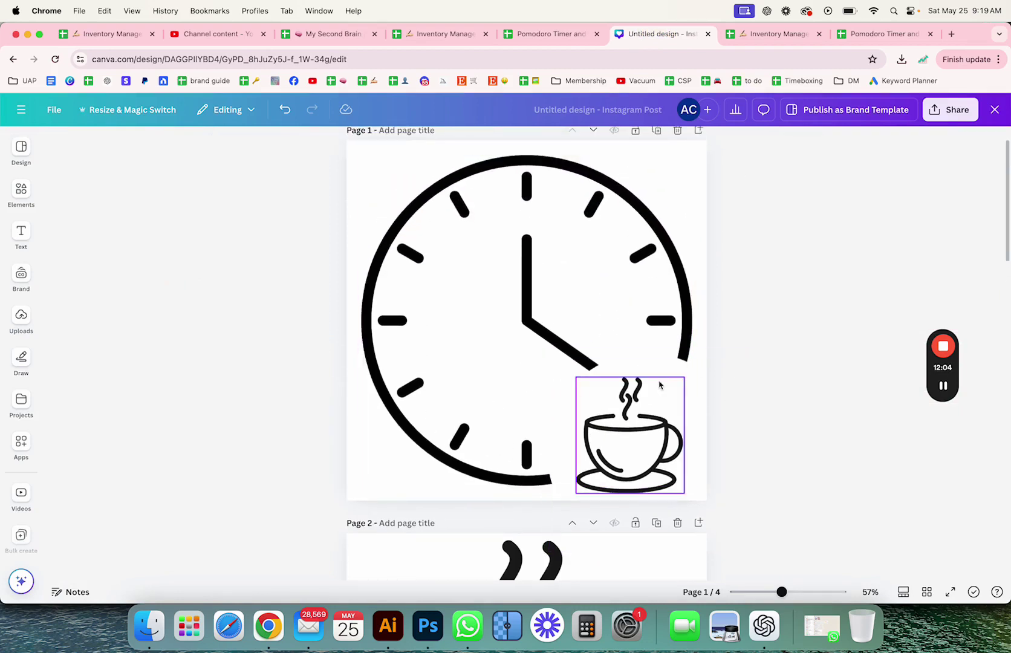
pyautogui.moveTo(680, 376); pyautogui.dragTo(783, 431)
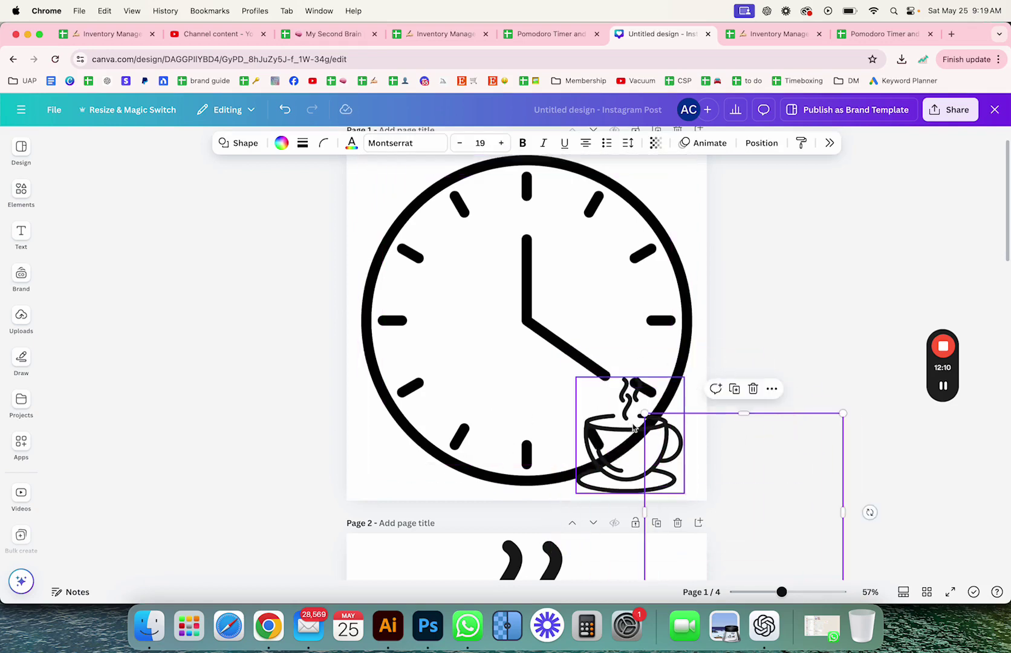
pyautogui.press('super+z')
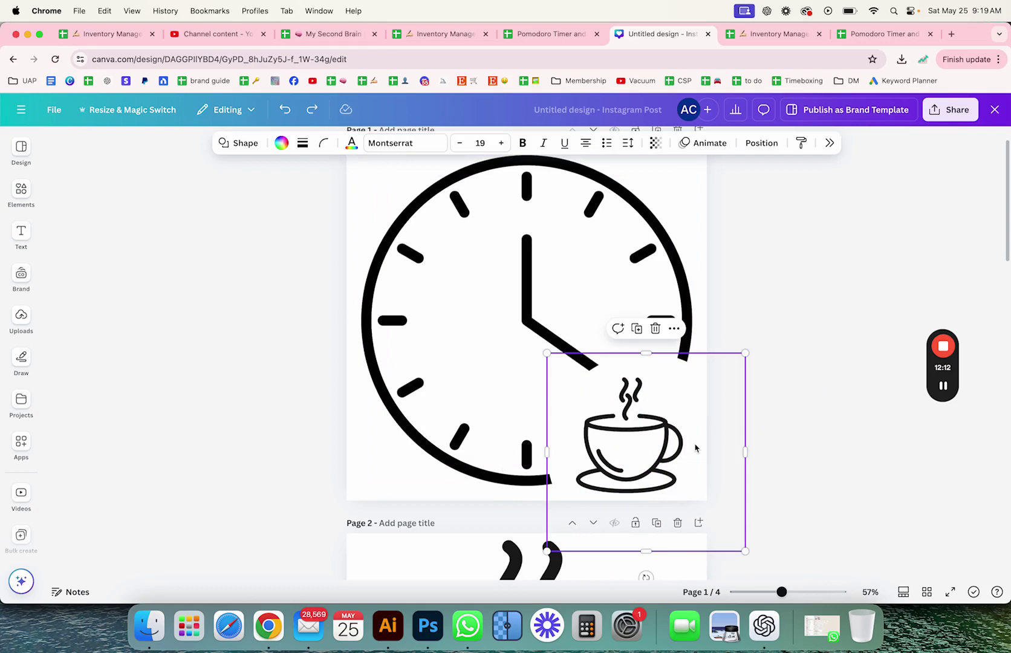
pyautogui.click(784, 329)
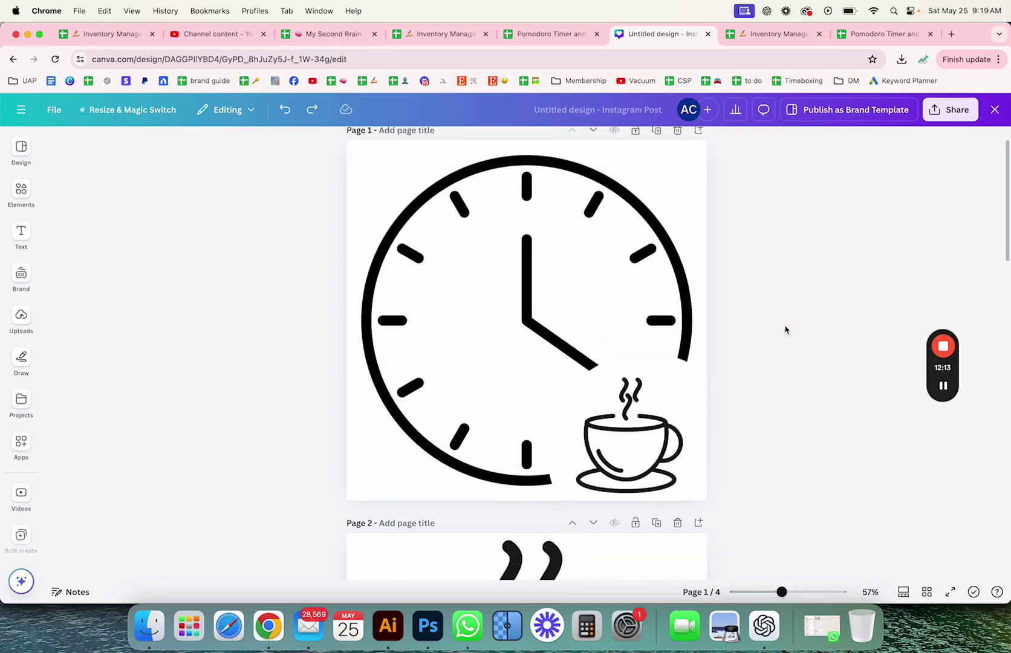
pyautogui.click(528, 34)
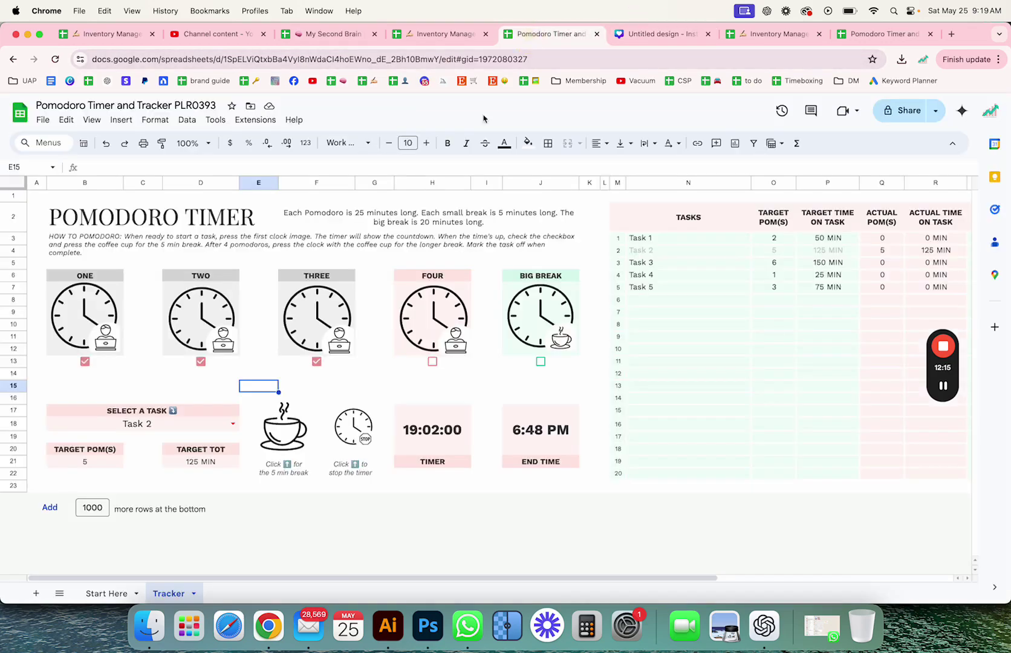
# Open the tracker's Apps Script project and copy the function name startPomodoro from Code.gs
pyautogui.click(655, 377)
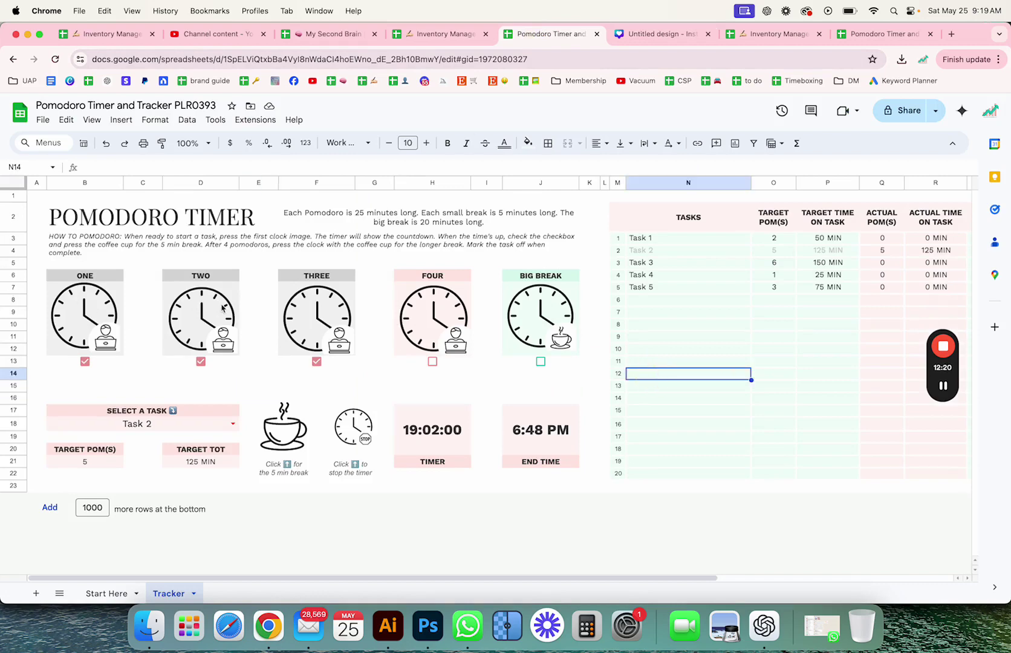
pyautogui.click(91, 304)
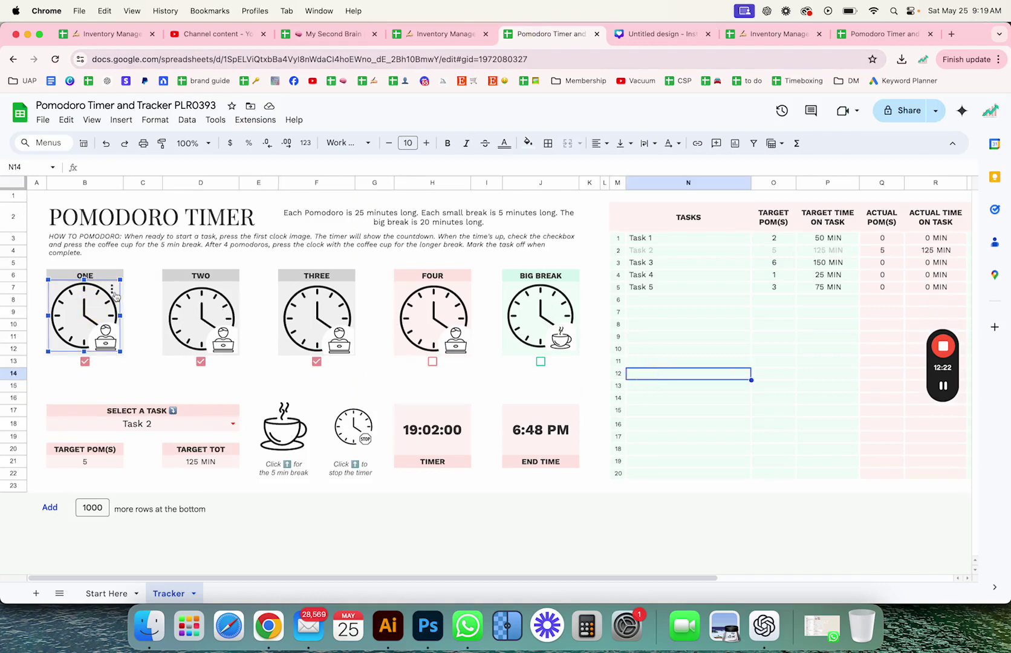
pyautogui.click(112, 291)
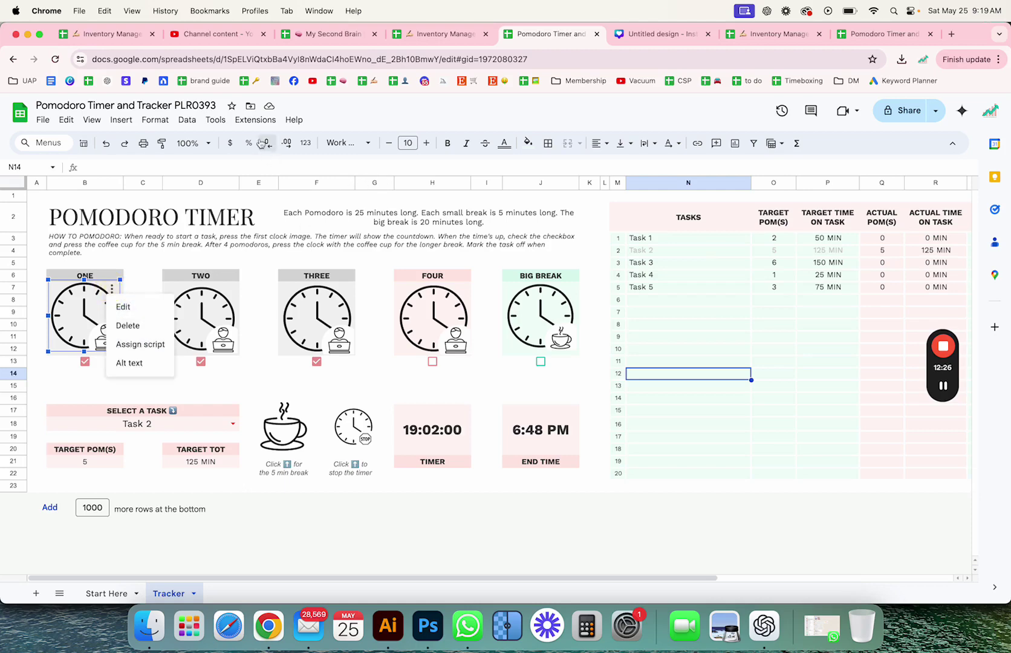
pyautogui.click(255, 120)
pyautogui.click(263, 174)
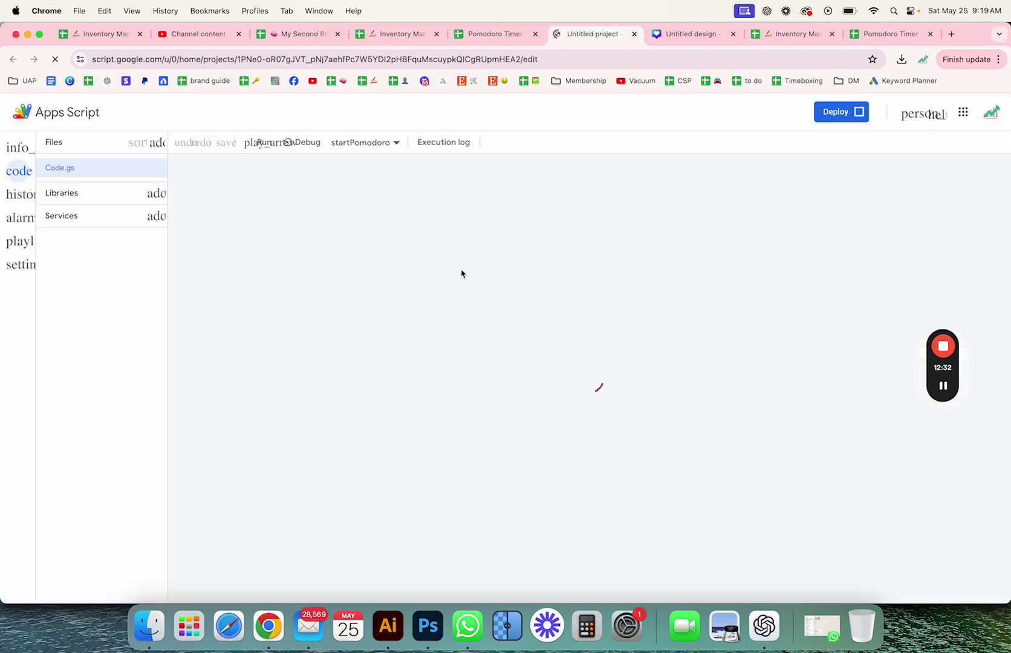
pyautogui.scroll(-2, 272, 357)
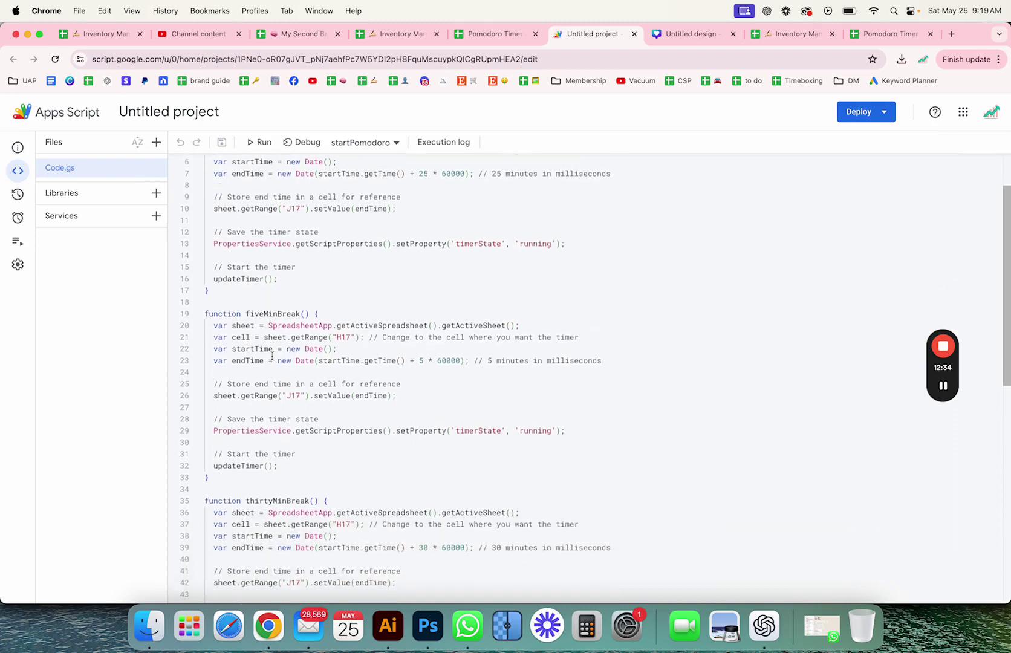
pyautogui.scroll(1, 269, 357)
pyautogui.moveTo(246, 173); pyautogui.dragTo(304, 172)
pyautogui.press('super+c')
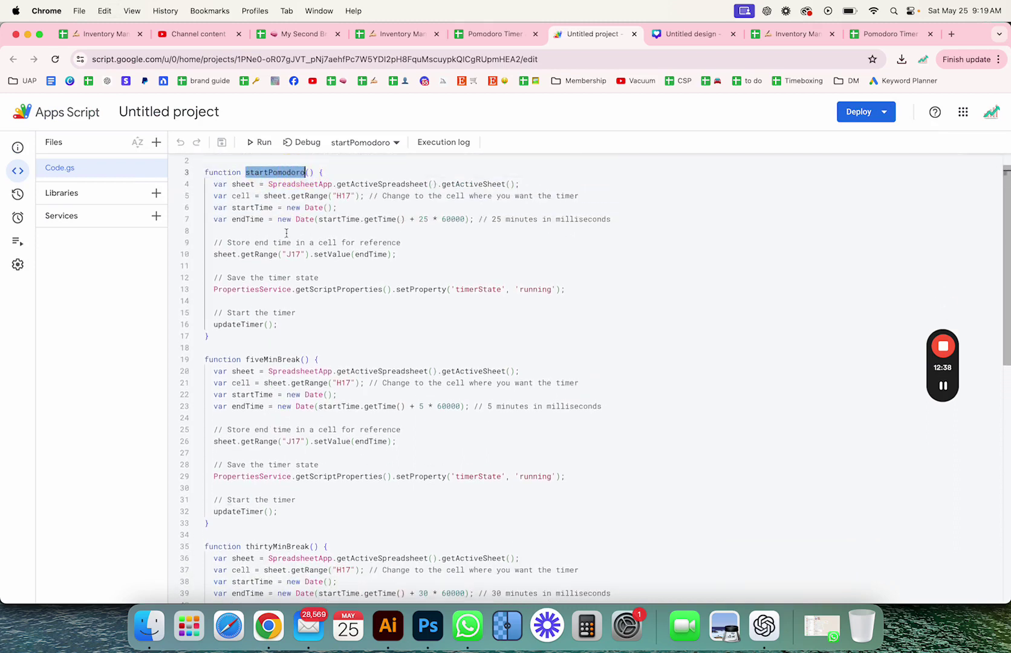
# Assign the startPomodoro script to the clock drawing under ONE in the tracker sheet
pyautogui.click(482, 37)
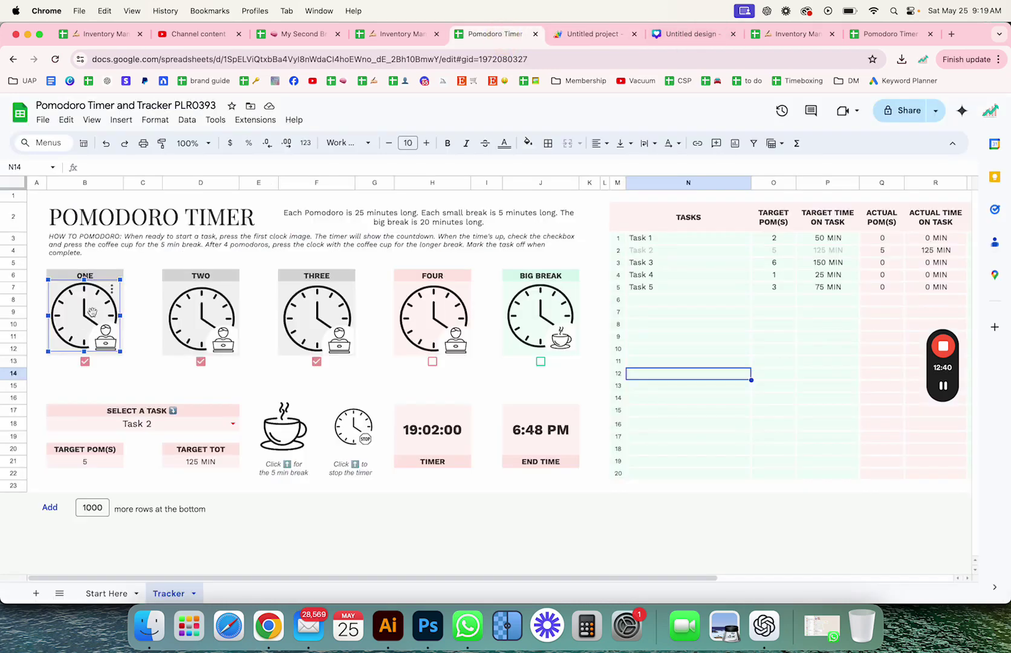
pyautogui.click(111, 289)
pyautogui.click(142, 343)
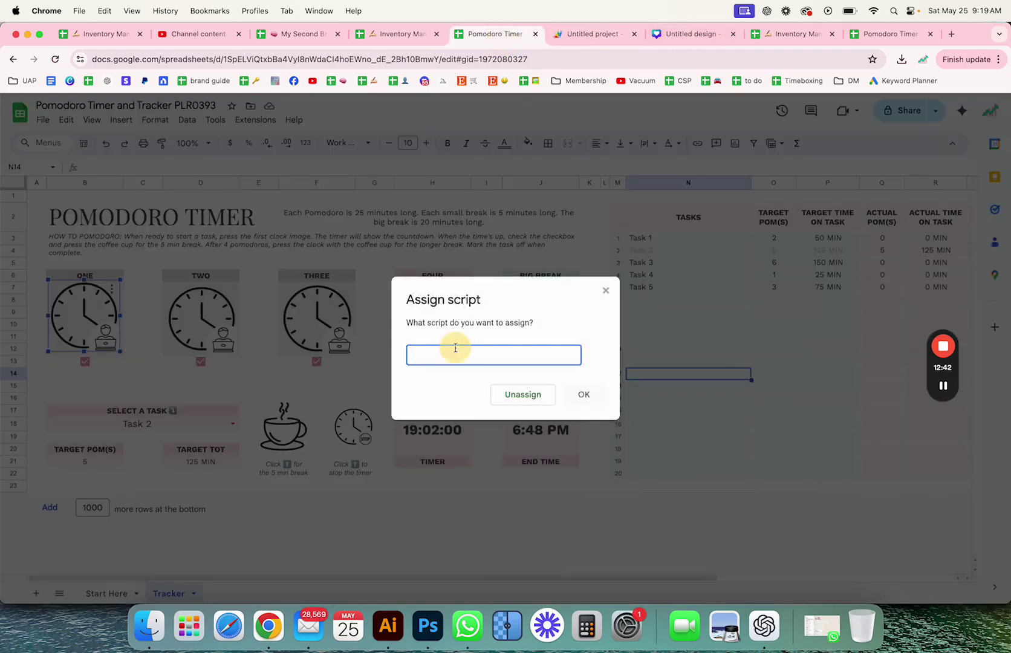
pyautogui.press('super+v')
pyautogui.click(581, 401)
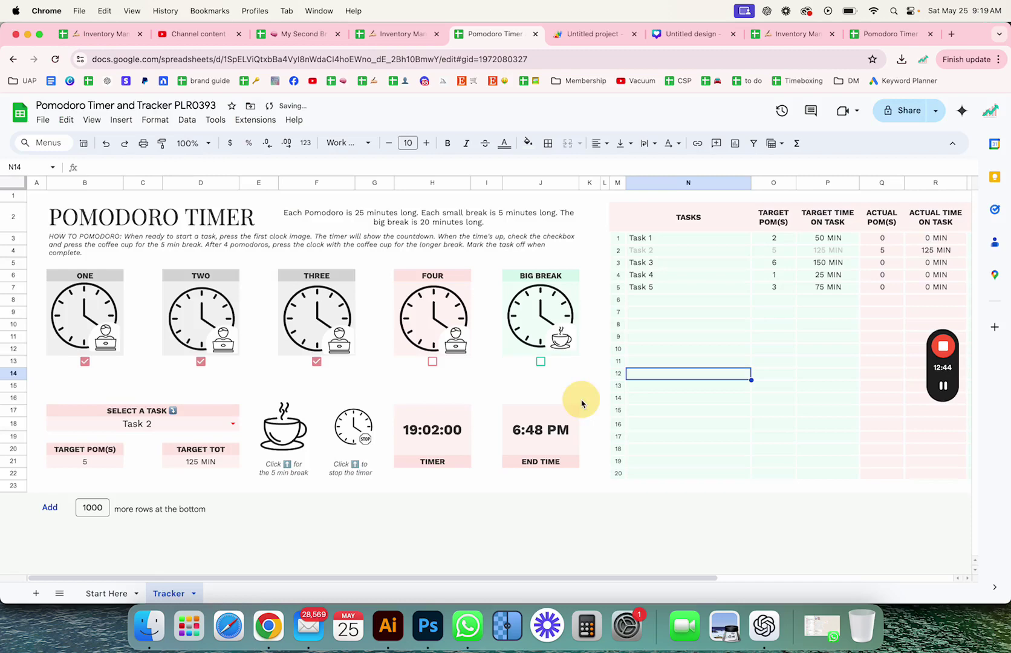
# Assign the startPomodoro script to the clock drawing under TWO
pyautogui.click(223, 293)
pyautogui.click(229, 290)
pyautogui.click(258, 349)
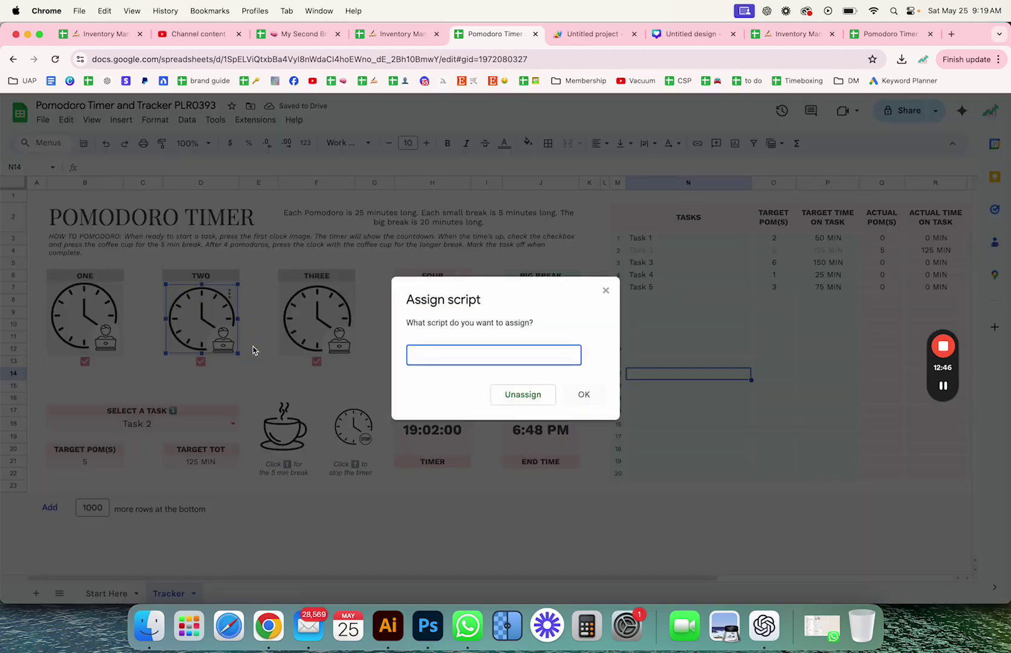
pyautogui.press('super+v')
pyautogui.click(580, 395)
# Assign the startPomodoro script to the clock drawing under THREE
pyautogui.click(323, 303)
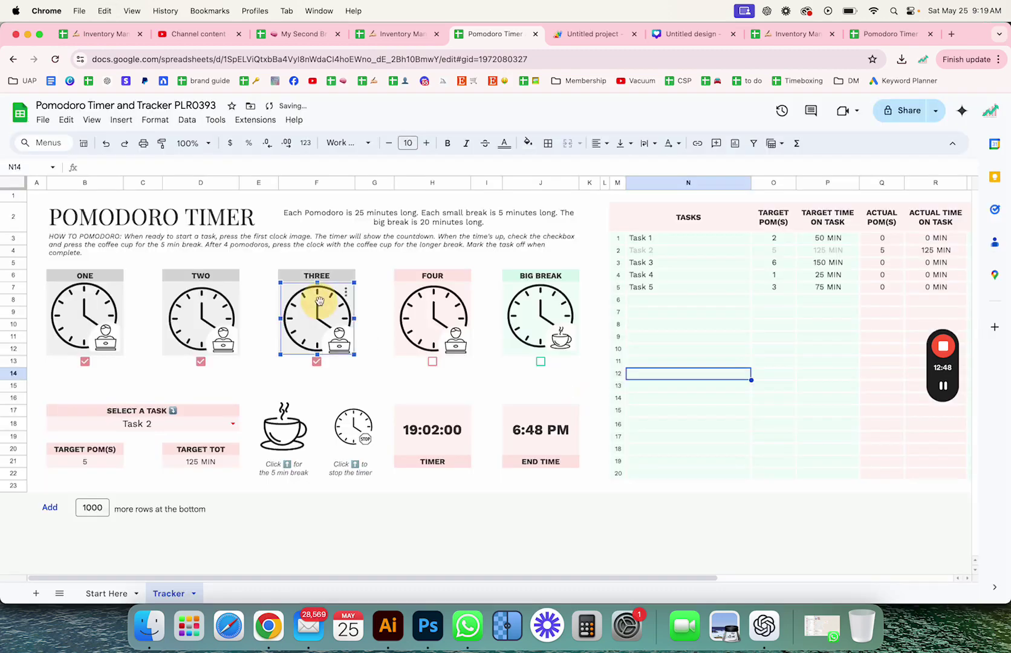
pyautogui.click(346, 292)
pyautogui.click(374, 346)
pyautogui.press('super+v')
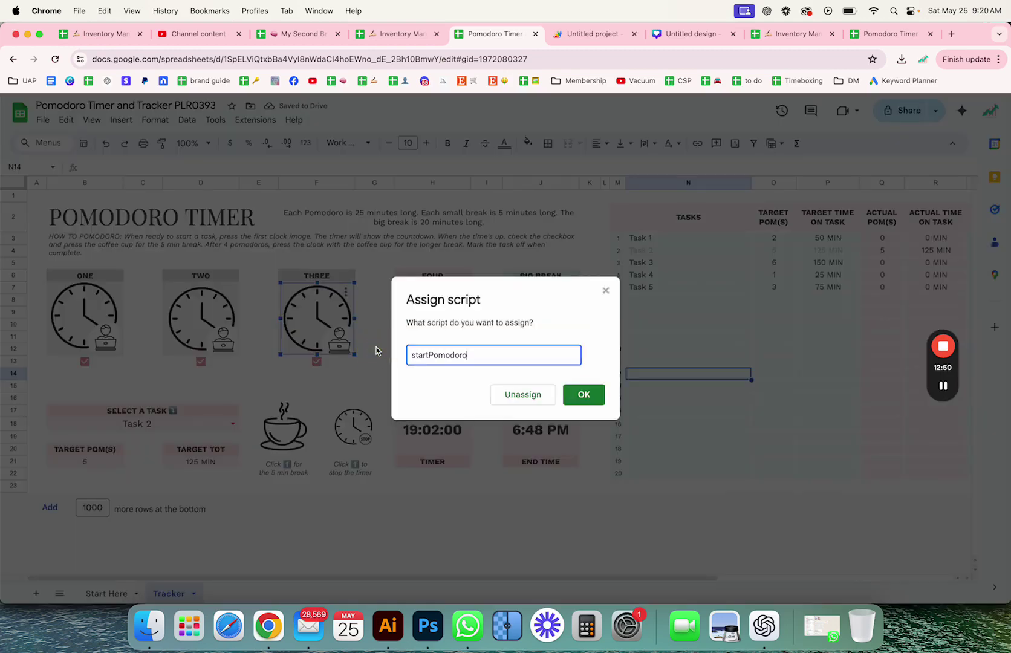
pyautogui.click(580, 394)
# Assign the startPomodoro script to the clock drawing under FOUR
pyautogui.click(463, 316)
pyautogui.click(462, 292)
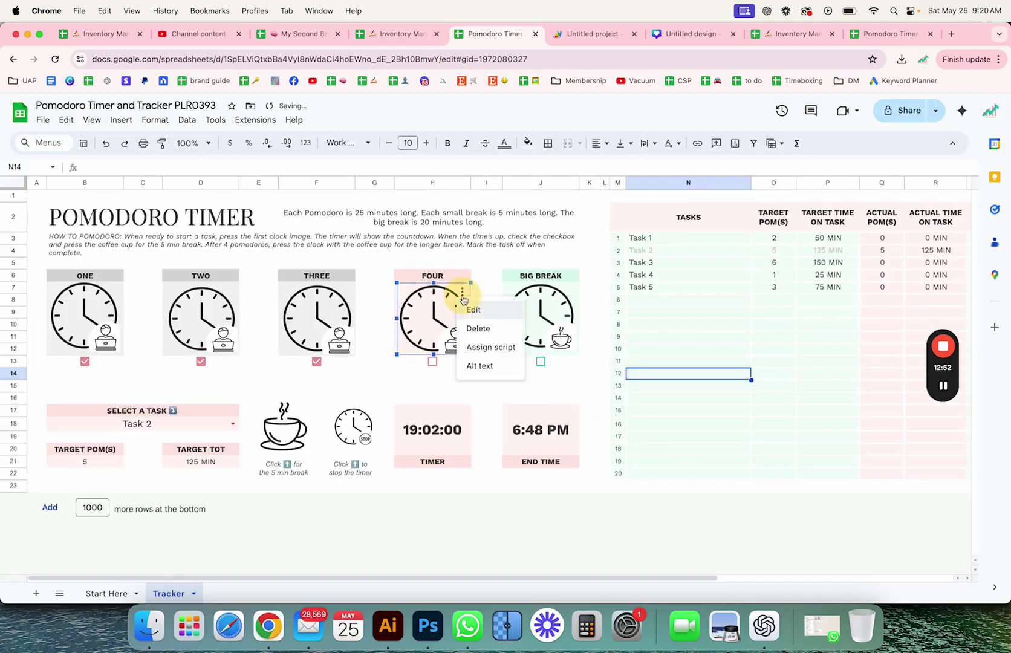
pyautogui.click(490, 347)
pyautogui.press('super+v')
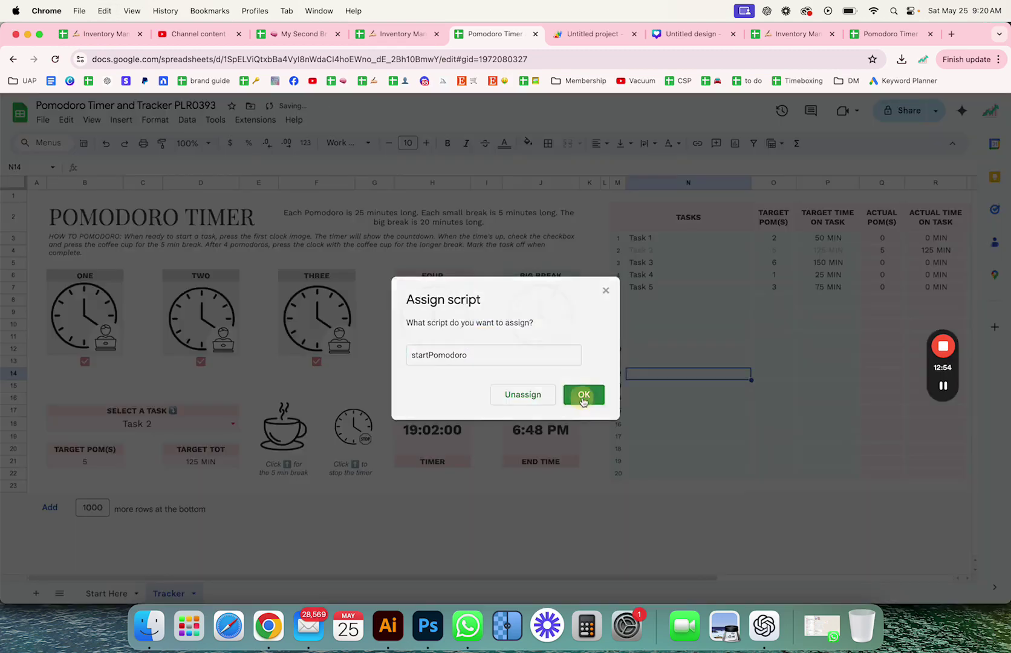
pyautogui.click(582, 394)
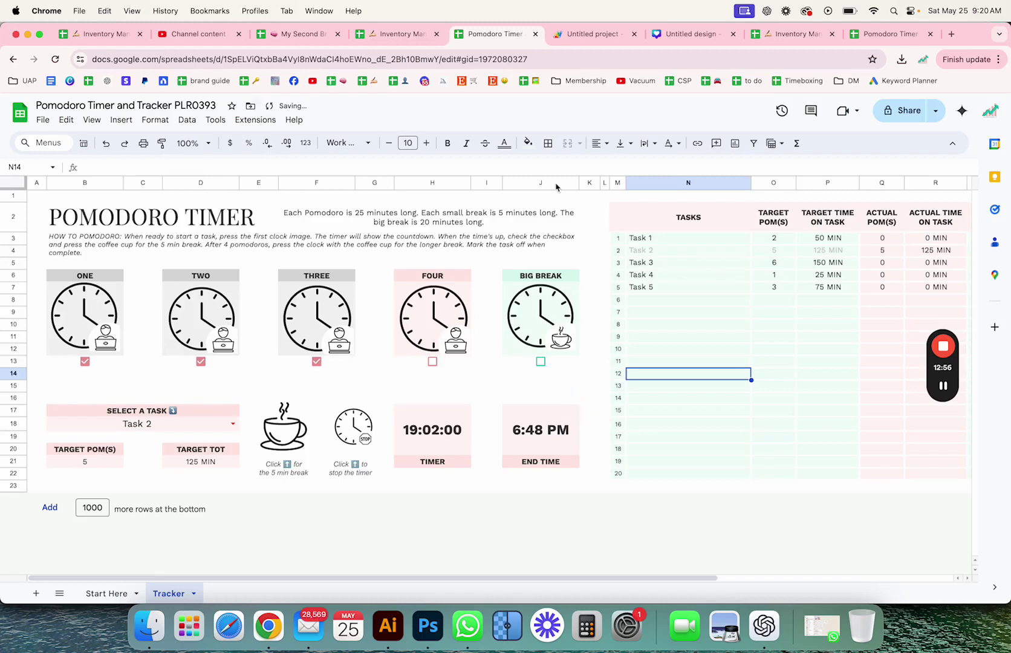
# In the Apps Script project's Code.gs, rename the thirtyMinBreak function to twentyMinBreak
pyautogui.click(537, 323)
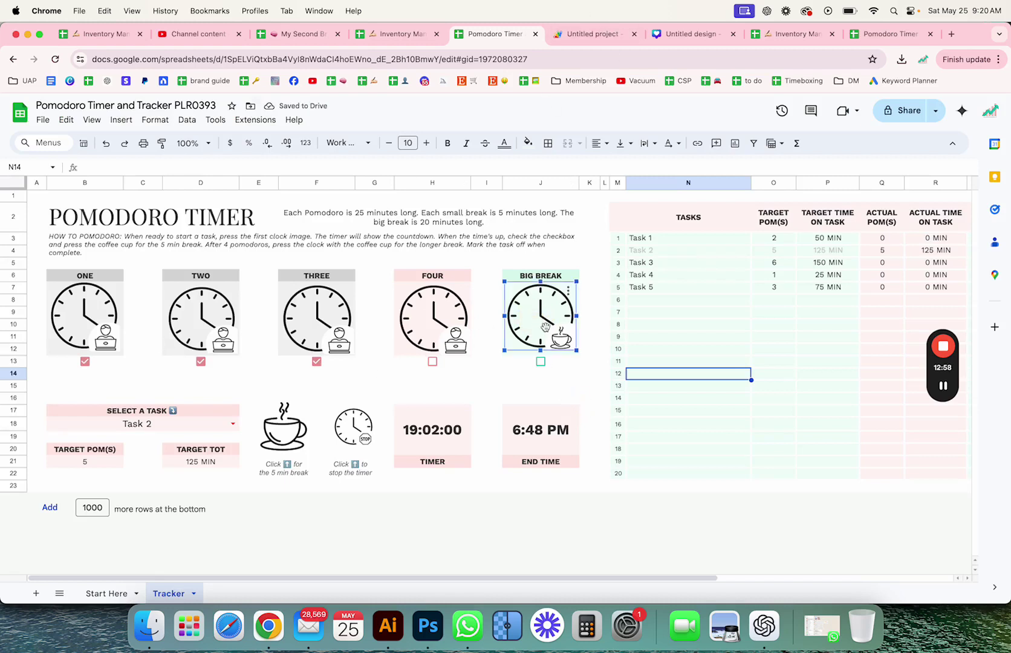
pyautogui.click(593, 34)
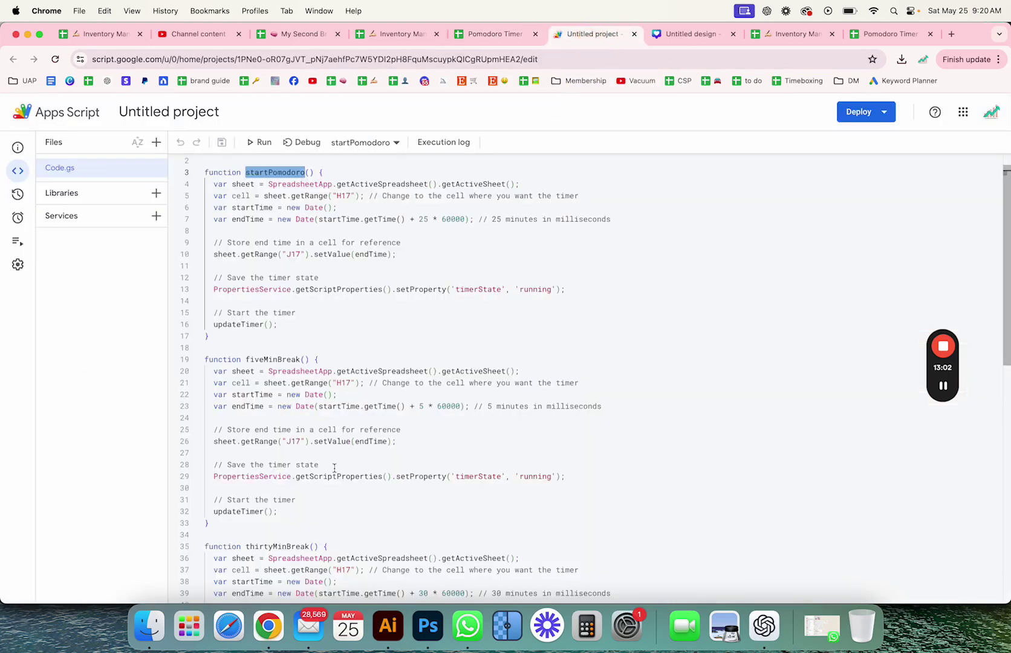
pyautogui.scroll(-6, 335, 467)
pyautogui.moveTo(247, 334); pyautogui.dragTo(271, 334)
pyautogui.write('twenty')
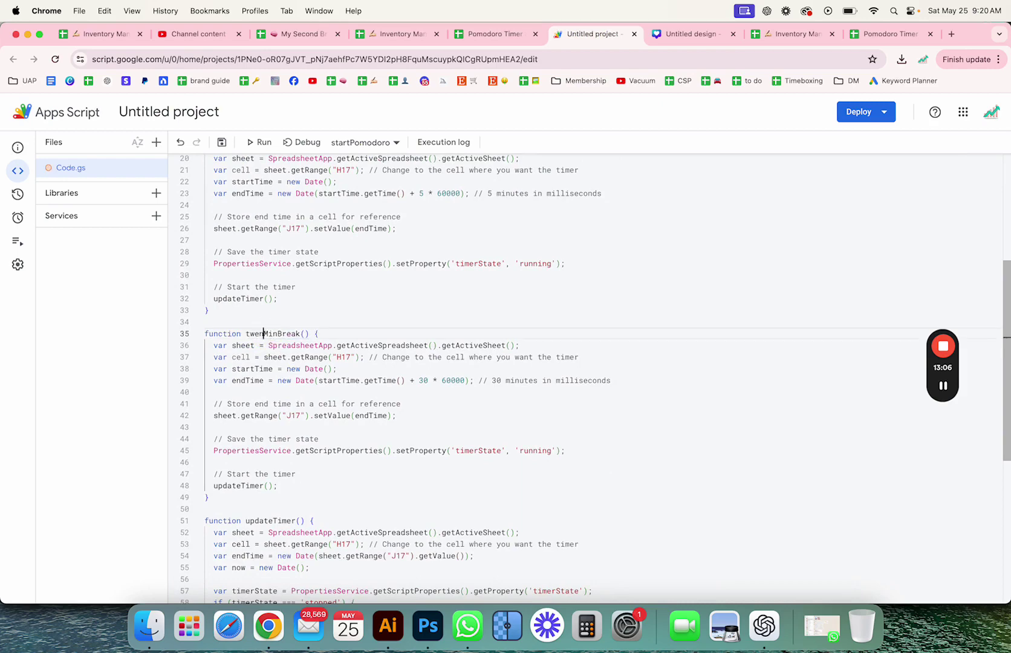
# Set the twentyMinBreak end time calculation and its comment to 20 minutes, and save Code.gs
pyautogui.click(420, 381)
pyautogui.press('Delete')
pyautogui.write('2')
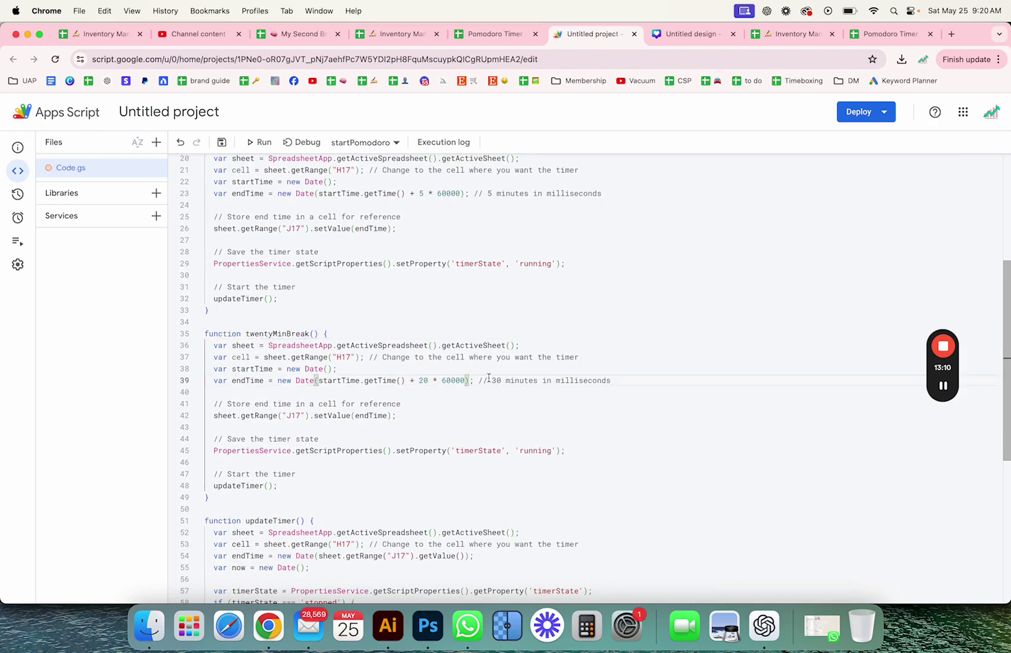
pyautogui.click(492, 381)
pyautogui.press('Delete')
pyautogui.write('2')
pyautogui.doubleClick(421, 381)
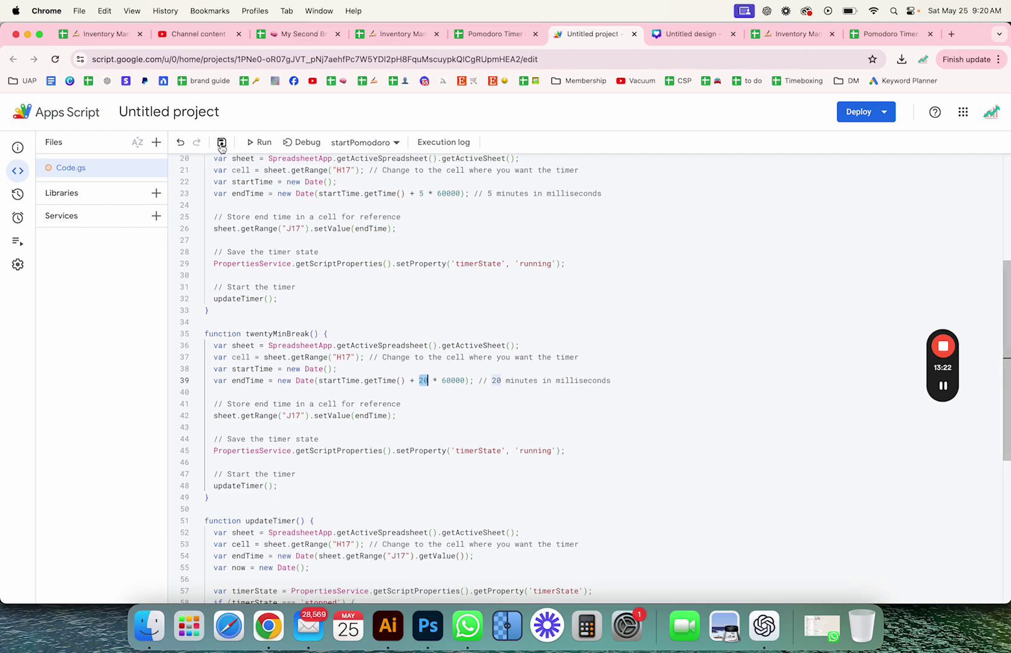
pyautogui.click(245, 315)
pyautogui.press('super+s')
# Copy the function name twentyMinBreak and assign it as the script of the BIG BREAK clock in the tracker sheet
pyautogui.moveTo(247, 333); pyautogui.dragTo(310, 333)
pyautogui.press('super+c')
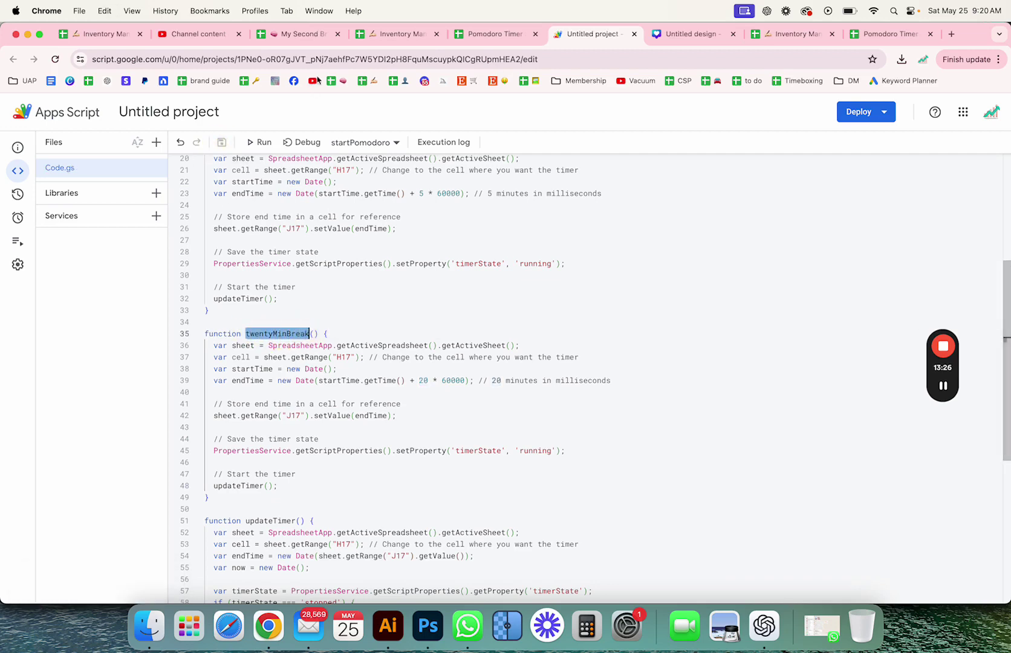
pyautogui.click(469, 34)
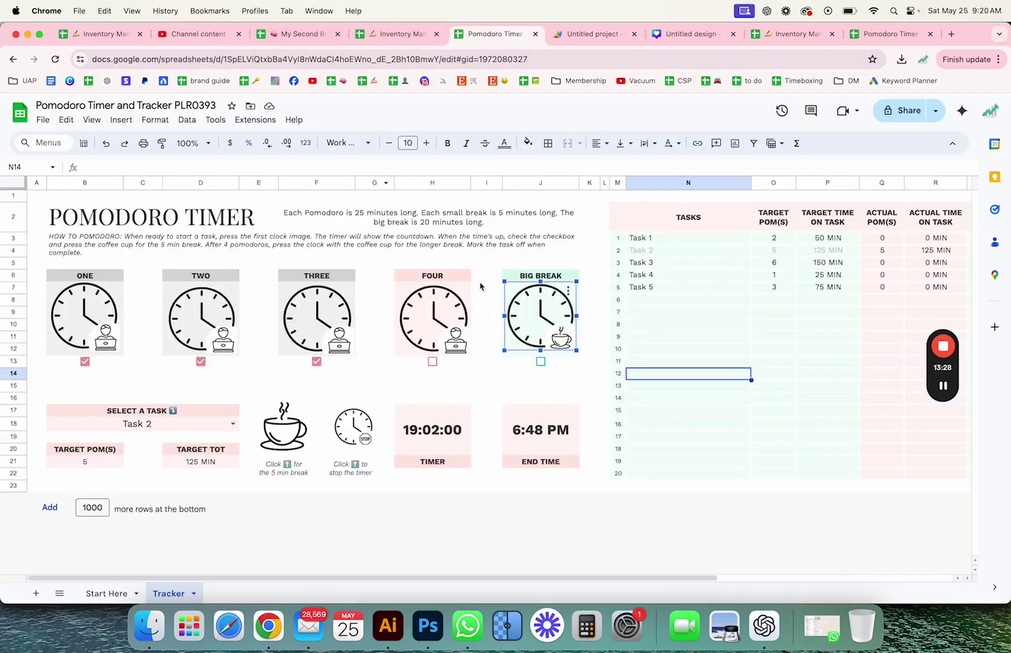
pyautogui.click(567, 291)
pyautogui.click(595, 345)
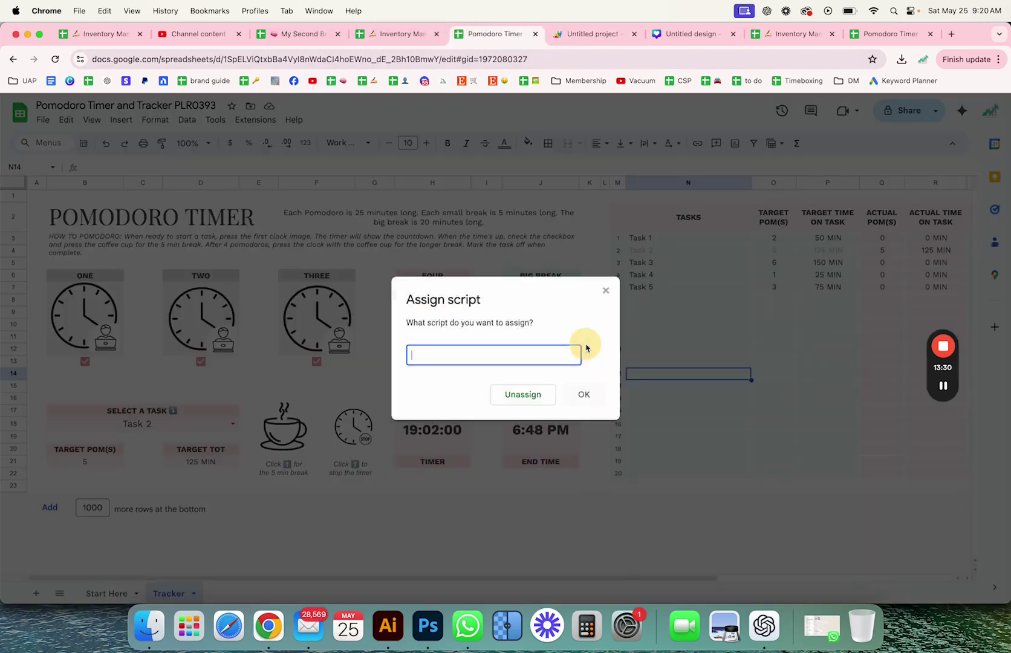
pyautogui.press('super+v')
pyautogui.click(583, 394)
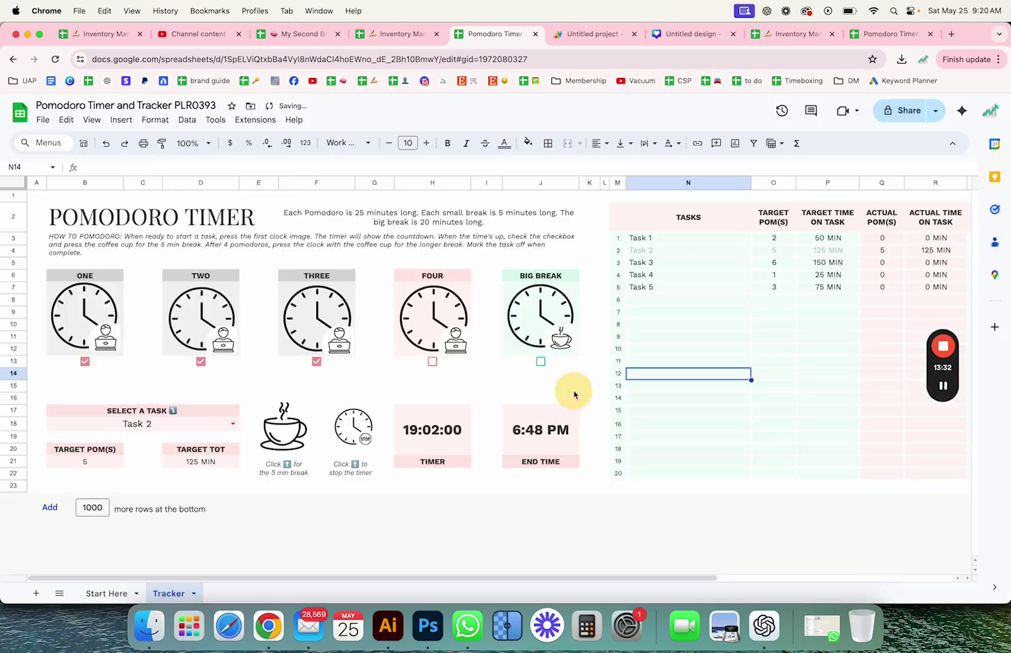
pyautogui.click(426, 226)
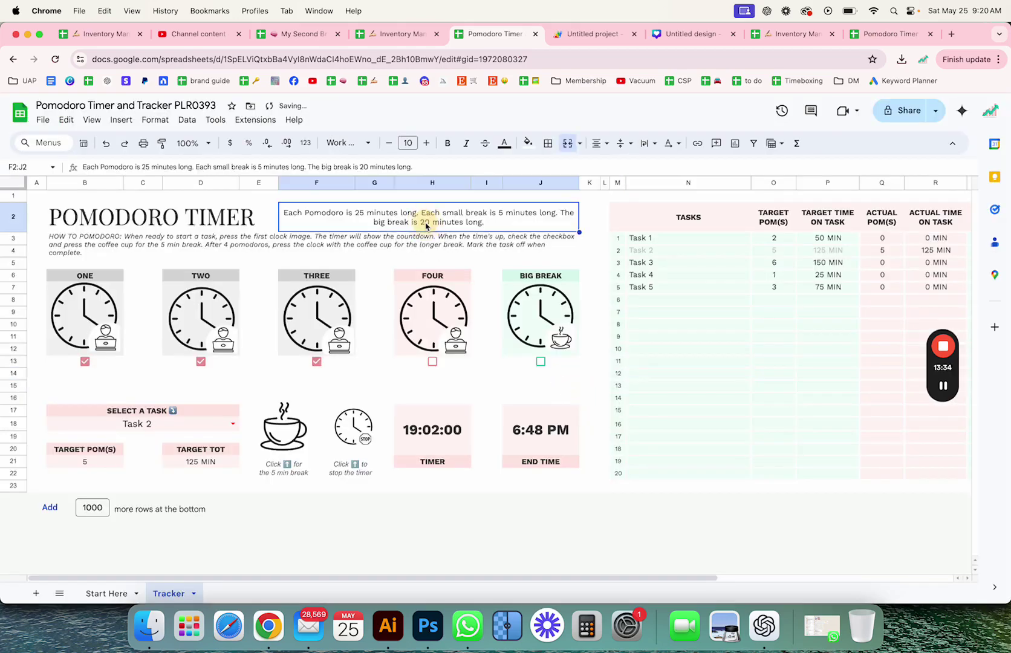
# Select the tracker's coffee cup drawing and copy the function name fiveMinBreak from Code.gs in Apps Script
pyautogui.click(281, 434)
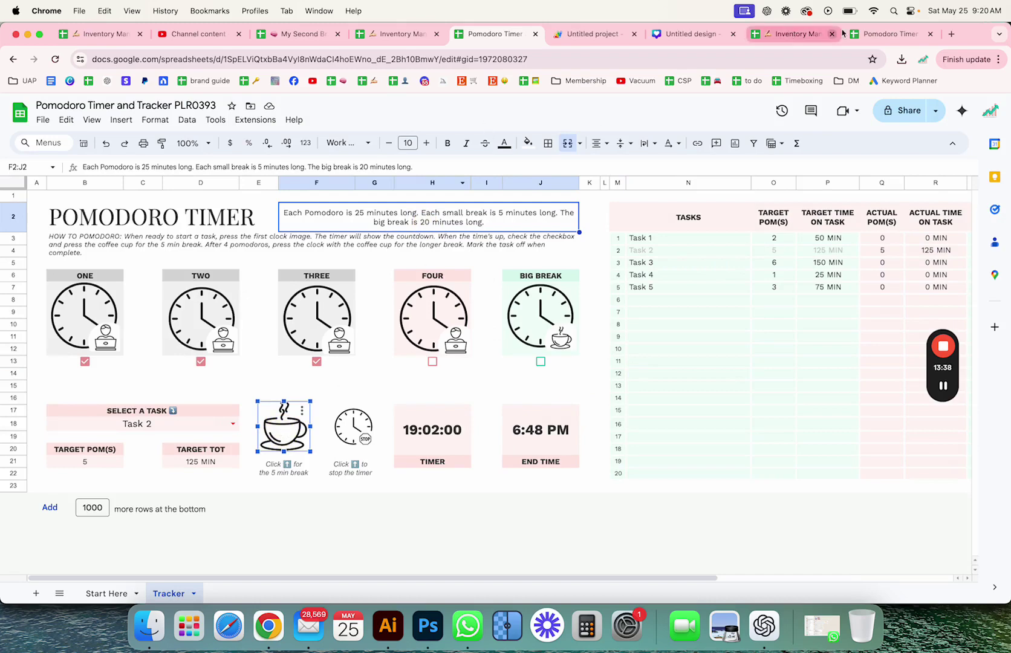
pyautogui.click(589, 33)
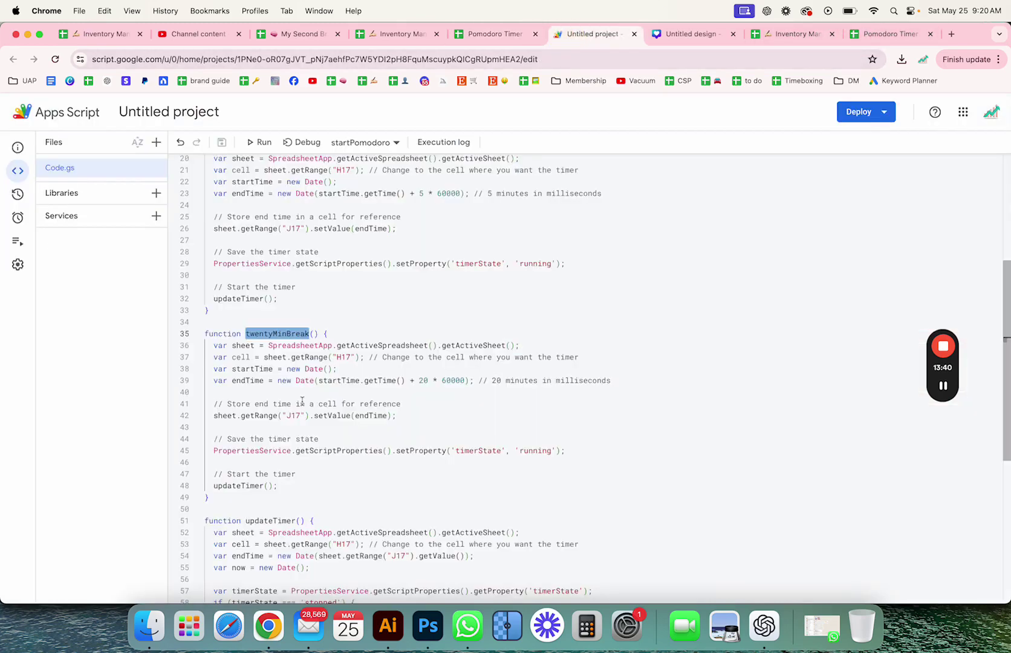
pyautogui.scroll(5, 301, 401)
pyautogui.moveTo(248, 310); pyautogui.dragTo(298, 310)
pyautogui.press('super+c')
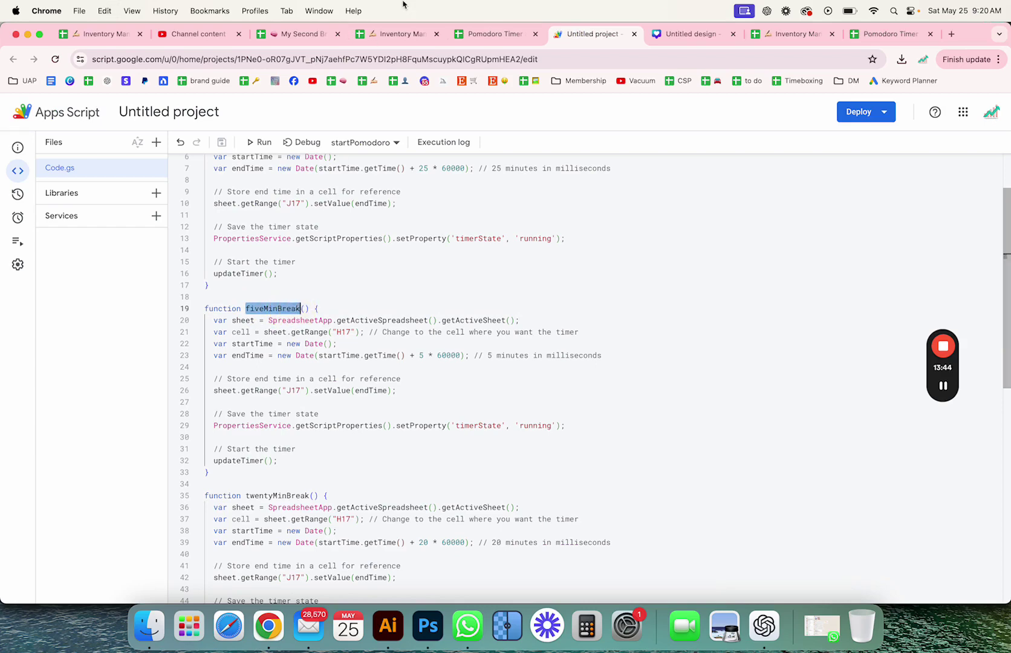
# Return to the tracker sheet and assign the fiveMinBreak script to the coffee cup drawing
pyautogui.hotkey('ctrl', 'shift', 'Tab')
pyautogui.click(302, 413)
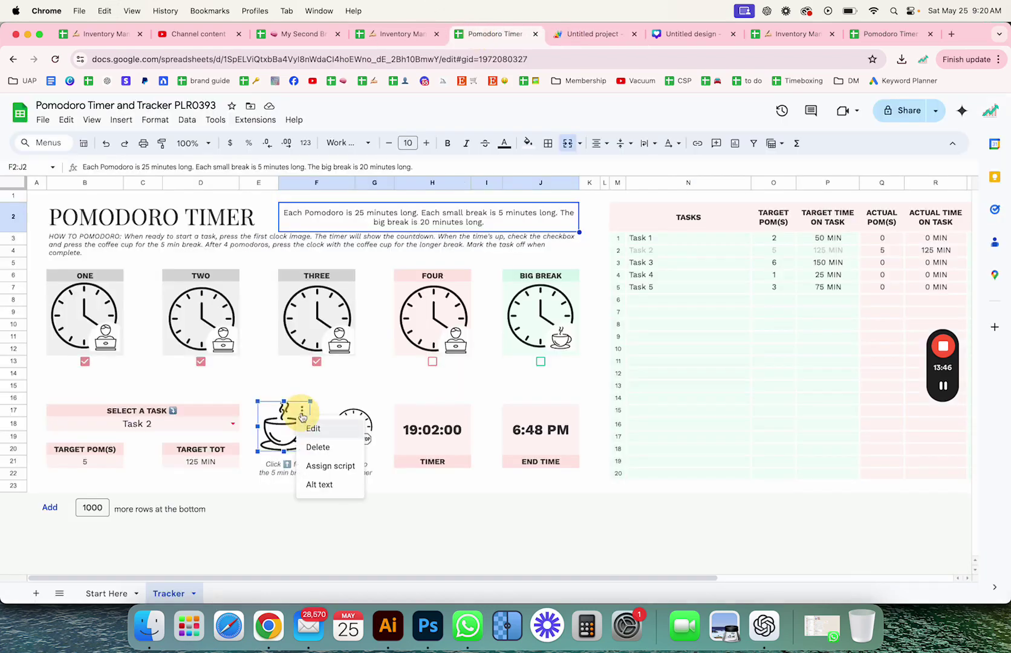
pyautogui.click(330, 465)
pyautogui.press('super+v')
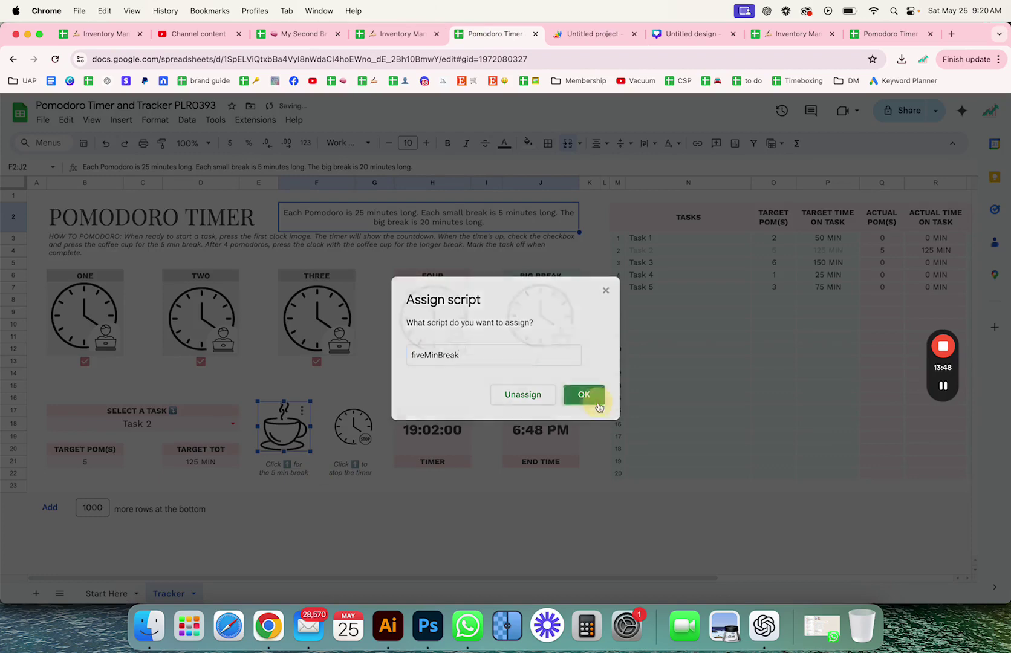
pyautogui.click(584, 394)
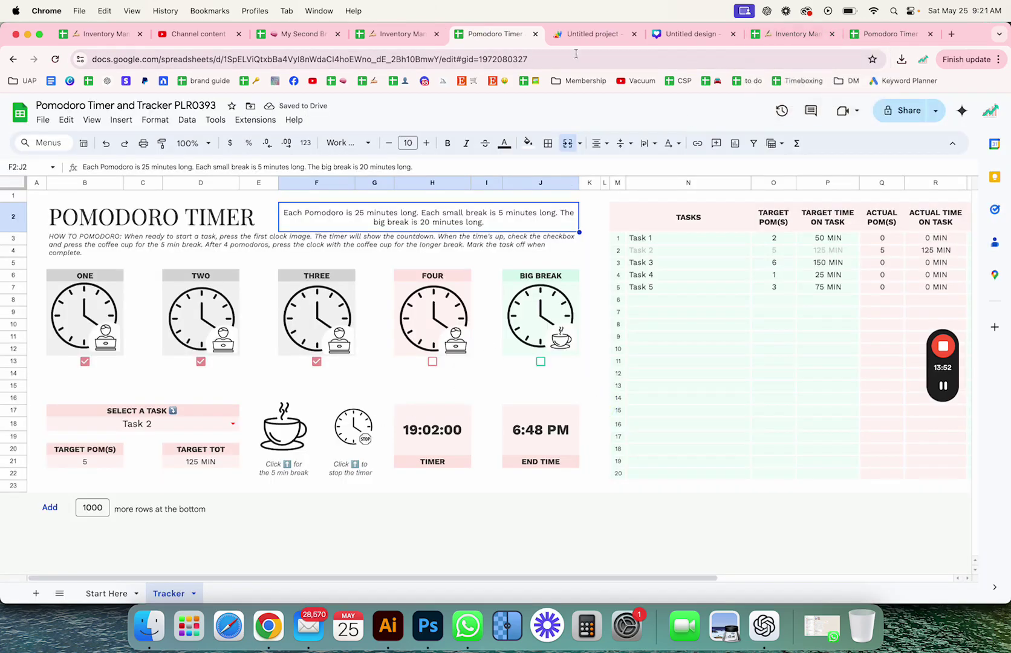
# Copy the function name stopTimer near the end of Code.gs in the Apps Script project
pyautogui.click(580, 34)
pyautogui.scroll(-5, 352, 386)
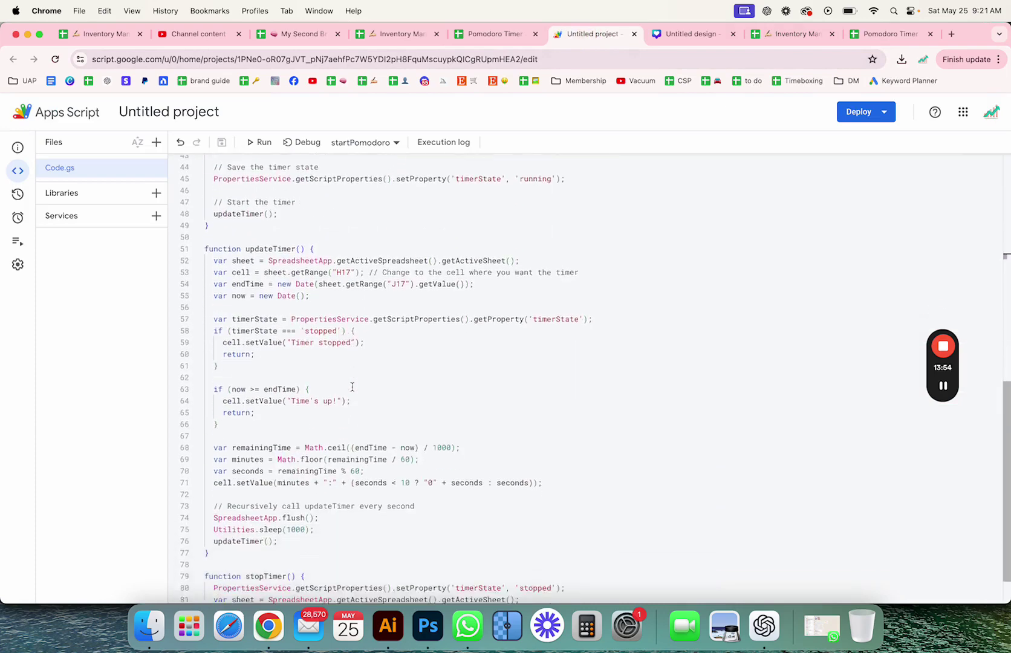
pyautogui.scroll(-2, 351, 387)
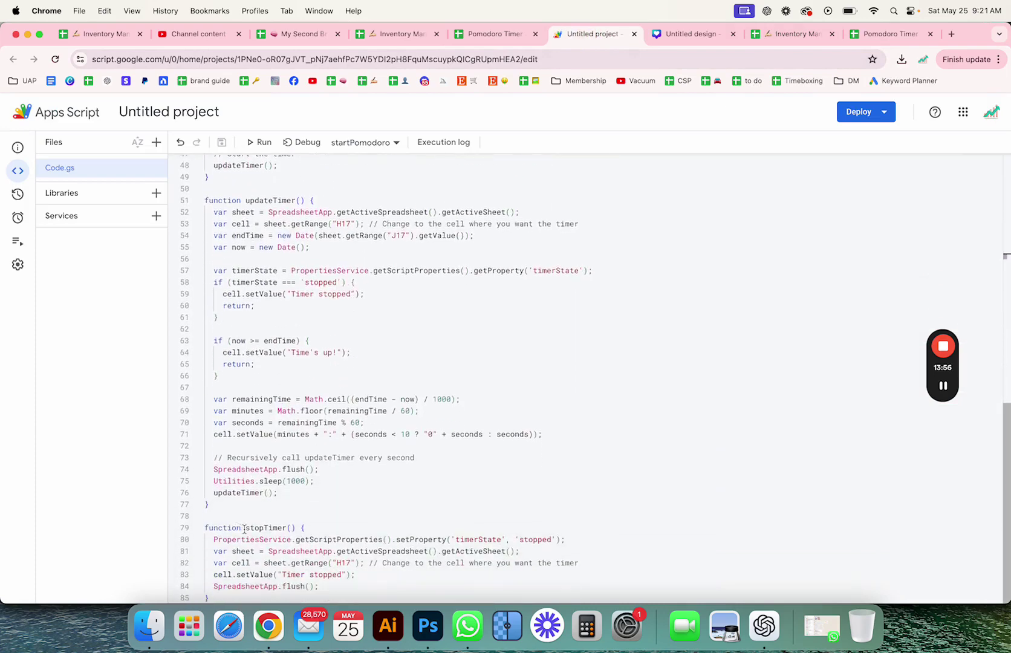
pyautogui.moveTo(245, 529); pyautogui.dragTo(284, 531)
pyautogui.press('super+c')
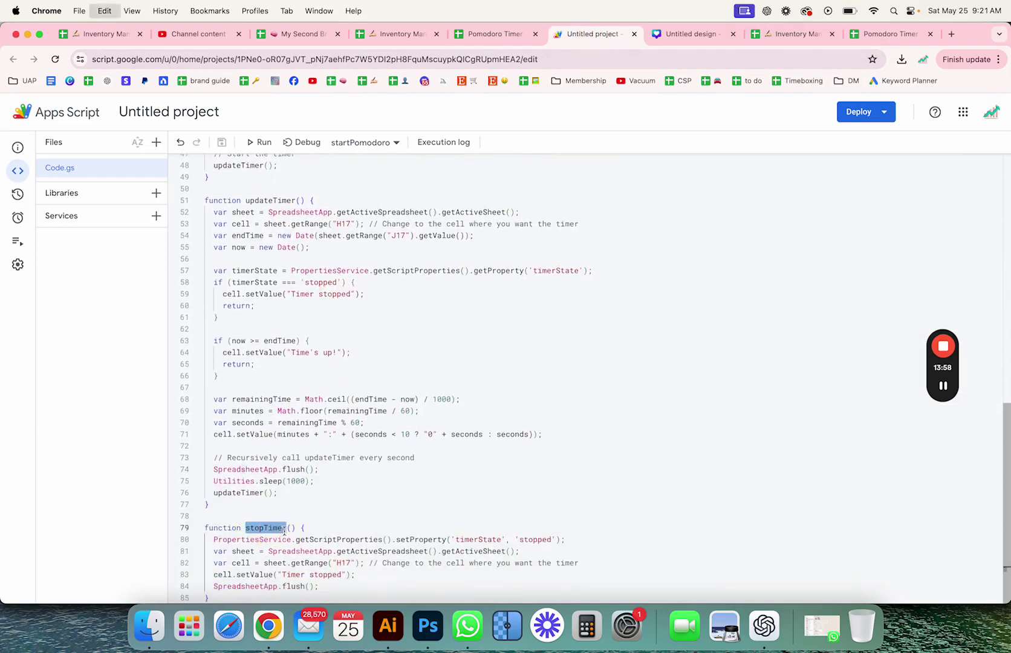
# Assign the stopTimer script to the stop clock drawing in the tracker sheet
pyautogui.click(494, 34)
pyautogui.click(362, 417)
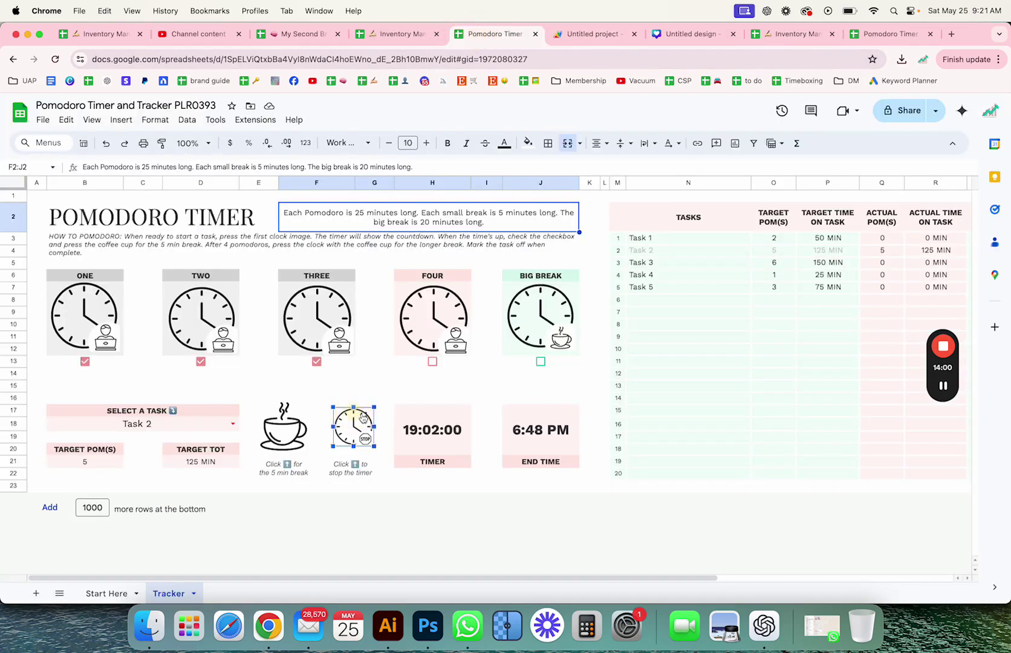
pyautogui.click(363, 416)
pyautogui.click(386, 469)
pyautogui.press('super+v')
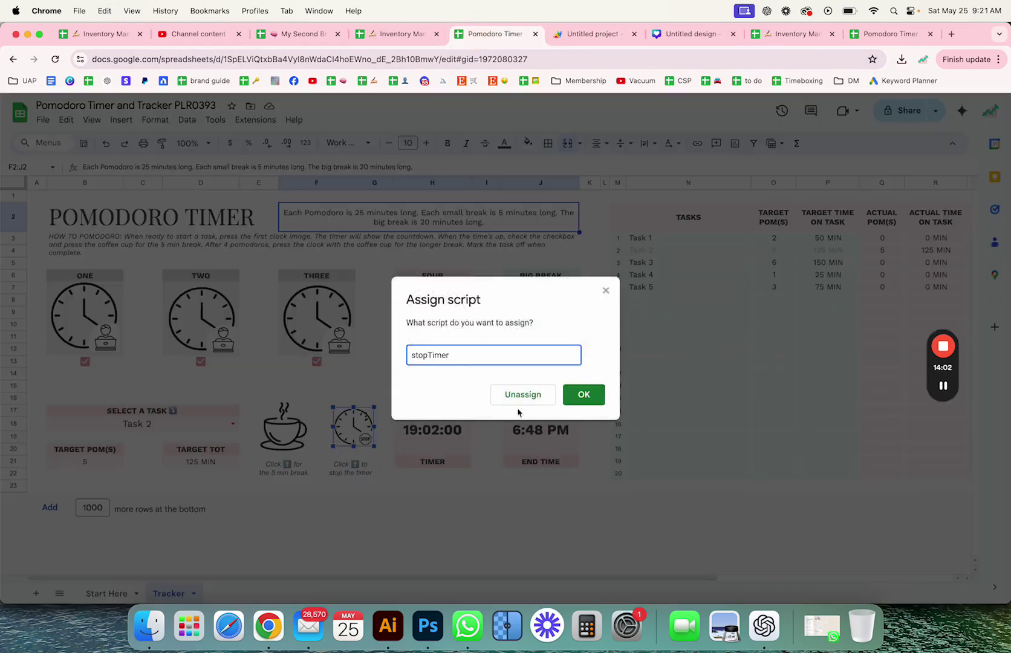
pyautogui.click(582, 394)
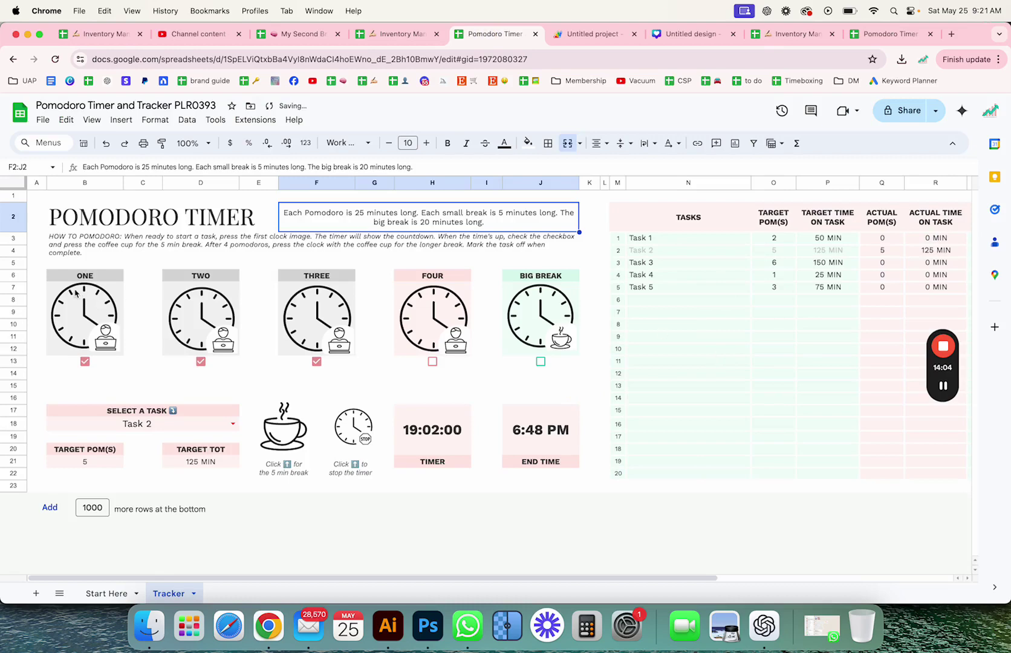
# Run the script of the clock under ONE and authorize Untitled project to access the Google account despite being unverified
pyautogui.click(76, 293)
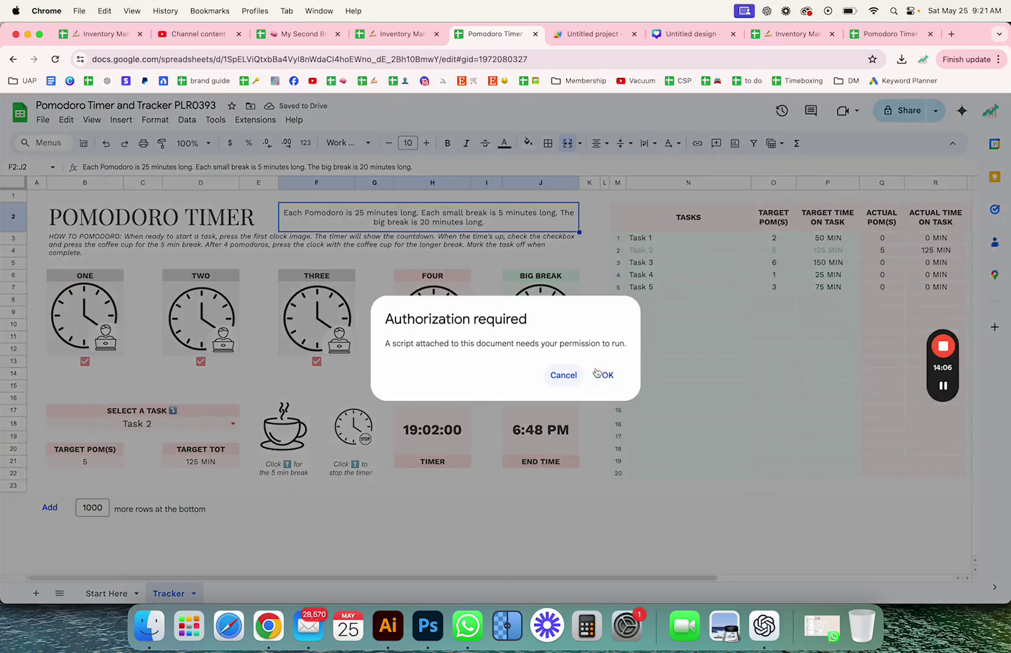
pyautogui.click(602, 375)
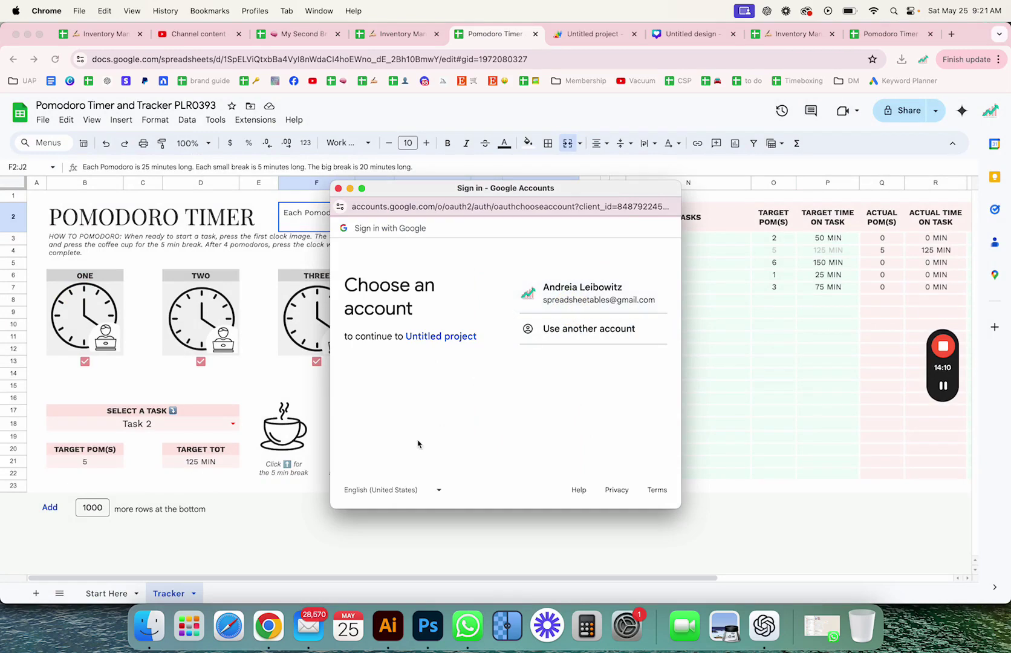
pyautogui.click(557, 285)
pyautogui.click(361, 418)
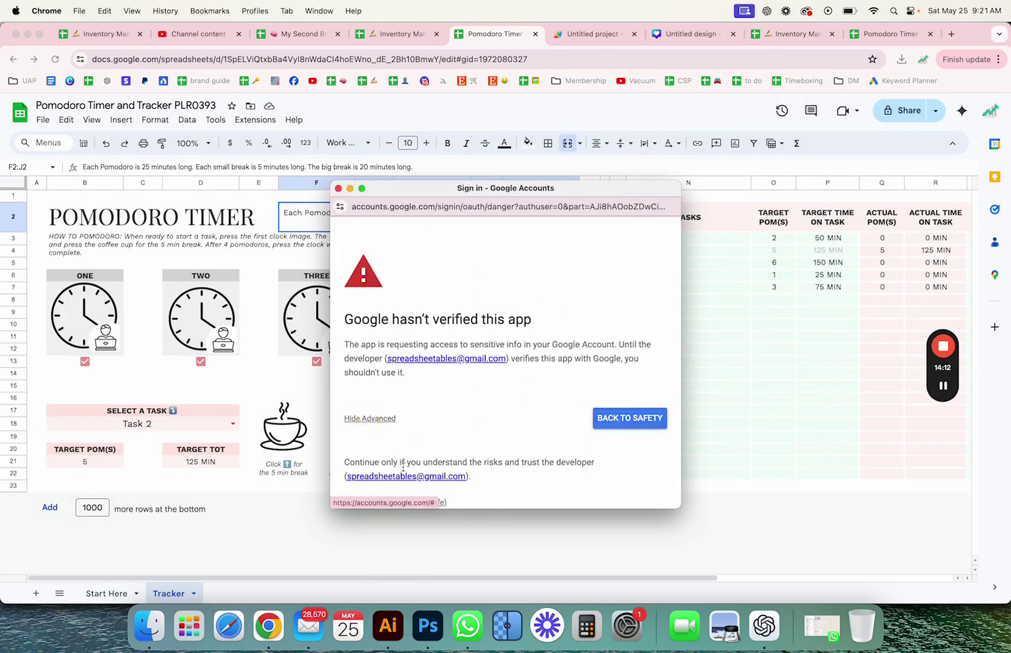
pyautogui.scroll(-2, 387, 435)
pyautogui.click(382, 450)
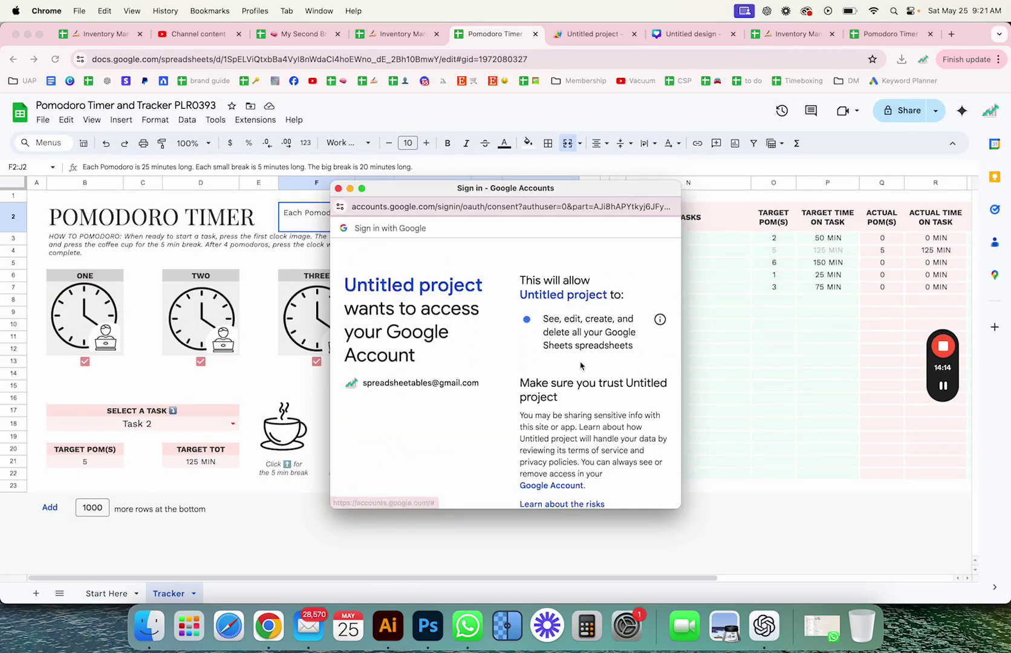
pyautogui.scroll(-3, 589, 387)
pyautogui.click(613, 442)
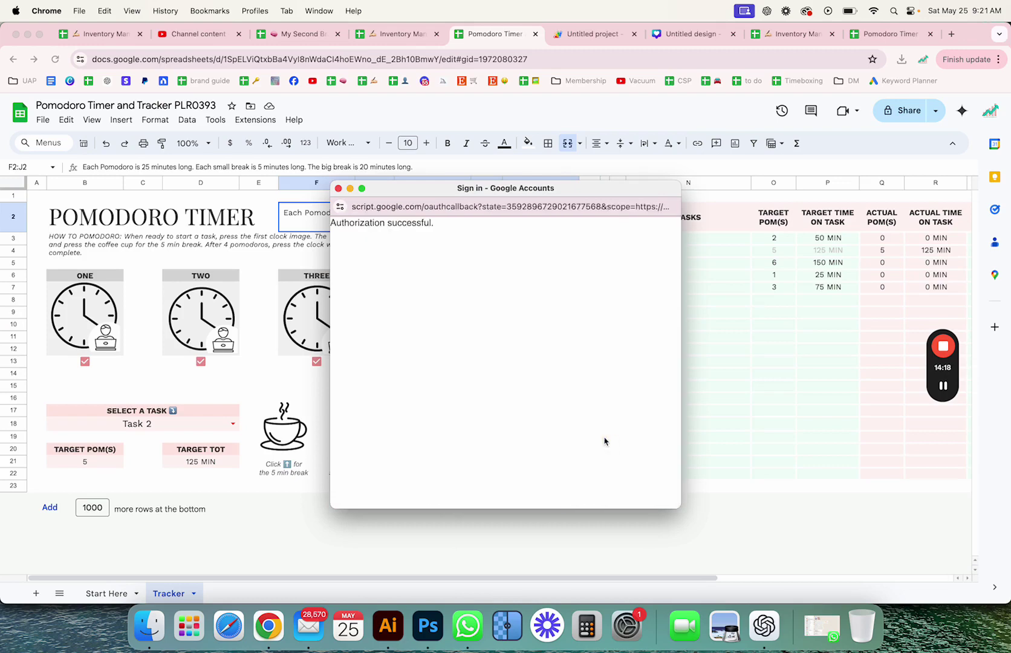
# Start the Pomodoro countdown with the clock under ONE and select empty cell N15 in the task list
pyautogui.click(80, 327)
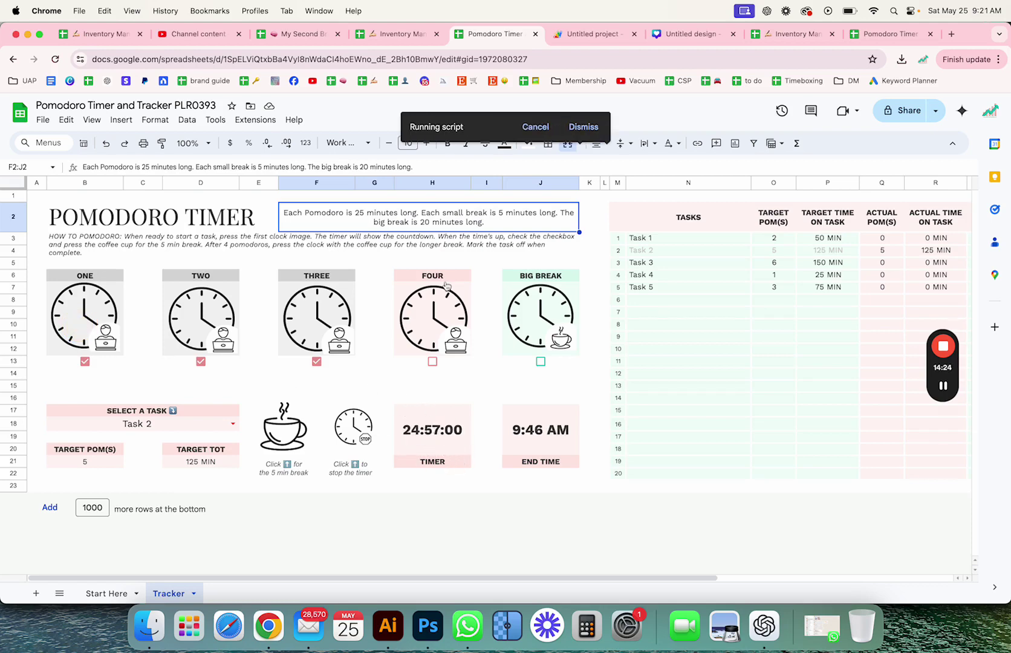
pyautogui.click(654, 391)
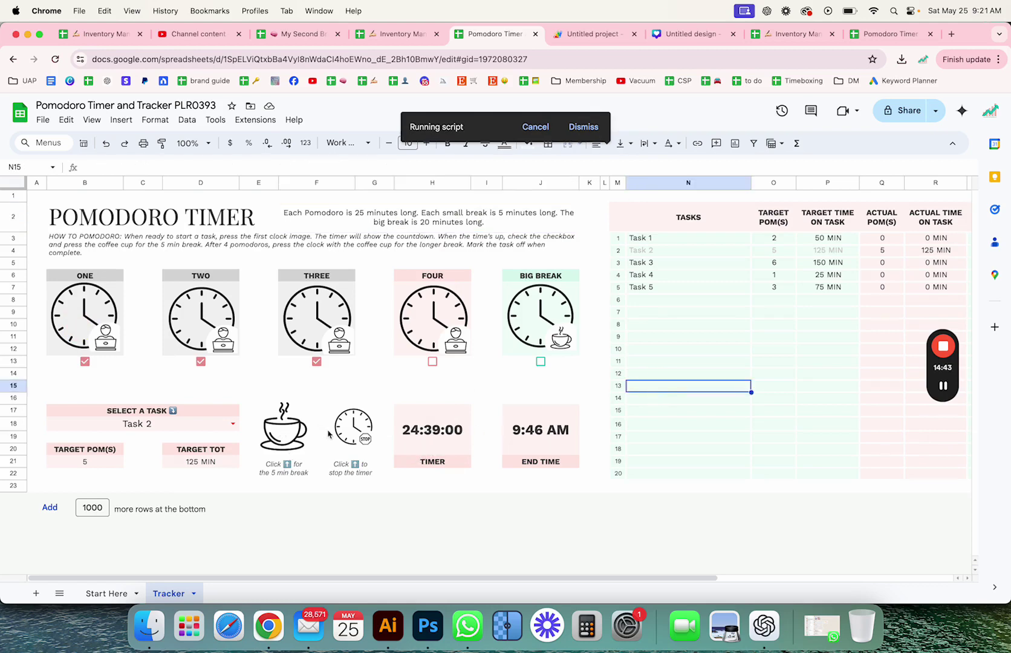
# Test the coffee cup's 5-minute break, the stop clock and the BIG BREAK clock by running their scripts one after another
pyautogui.click(287, 431)
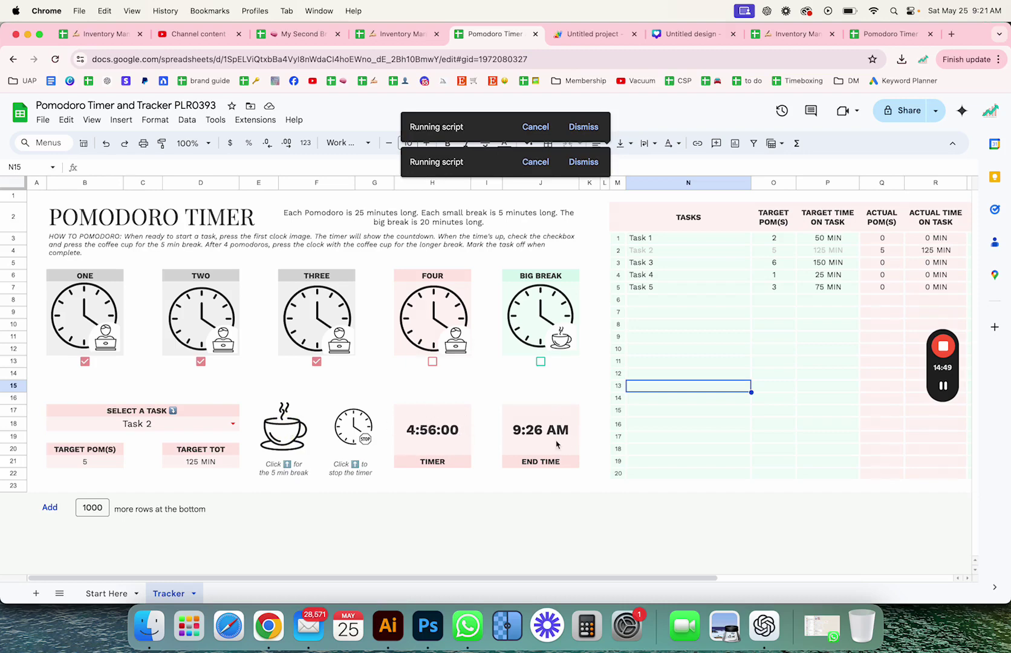
pyautogui.click(354, 429)
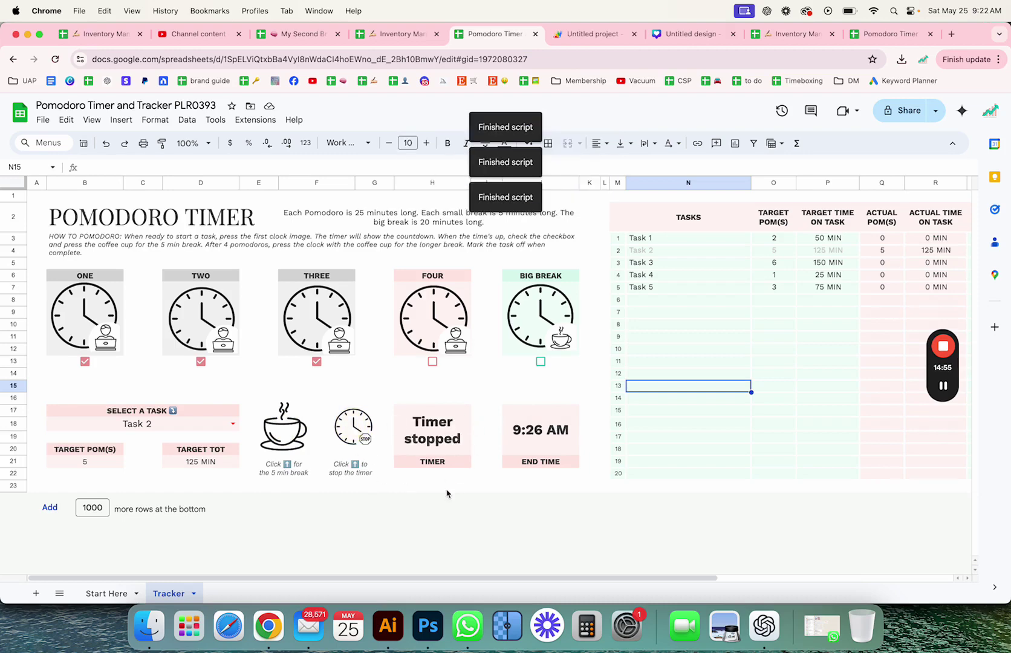
pyautogui.click(538, 322)
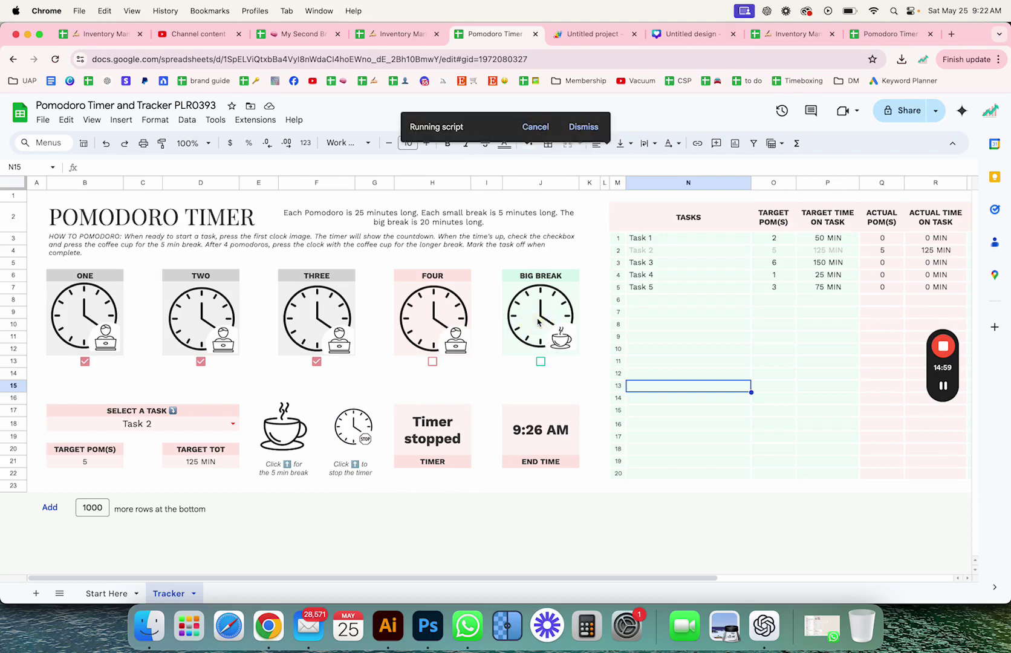
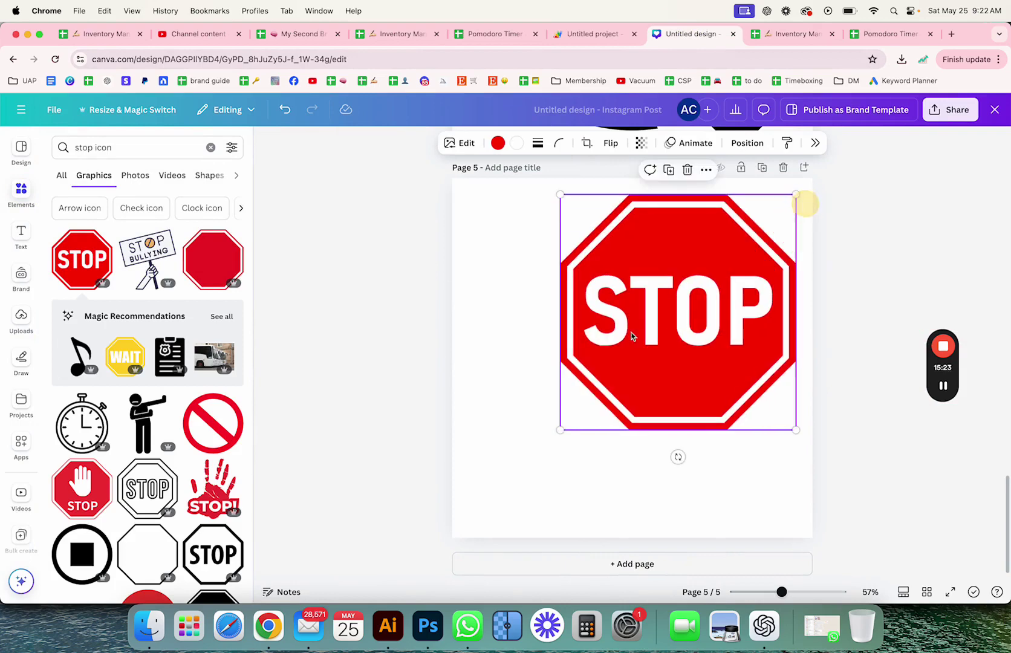
# In the Canva design, enlarge the red STOP sign on page 5 and position it near the middle of the page
pyautogui.moveTo(614, 387); pyautogui.dragTo(542, 487)
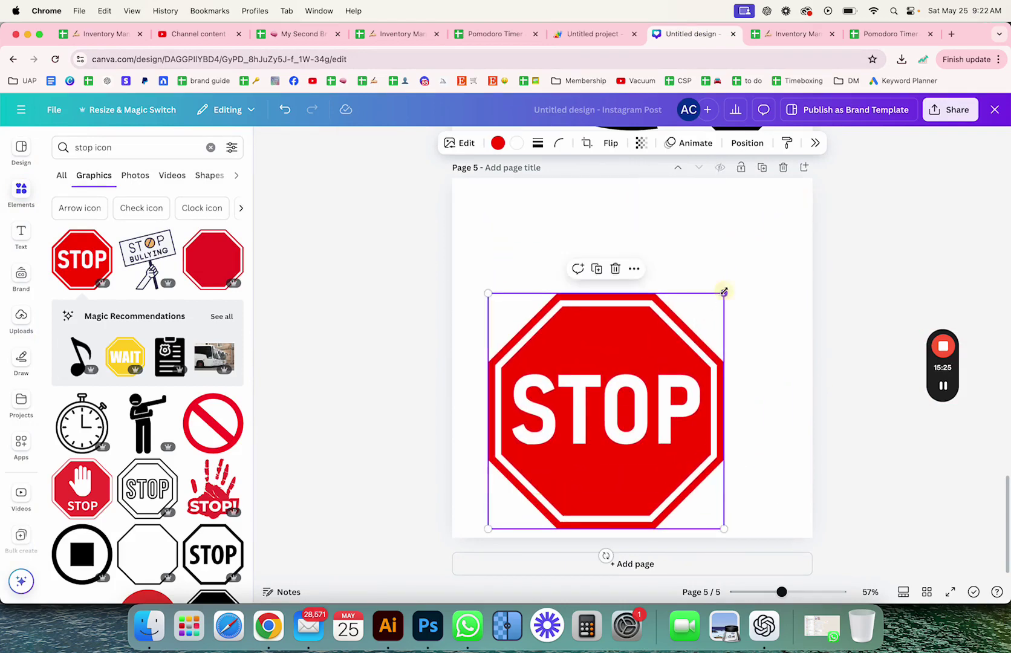
pyautogui.moveTo(723, 293); pyautogui.dragTo(741, 226)
pyautogui.moveTo(625, 349); pyautogui.dragTo(631, 304)
# Download only the current page, page 5, as a PNG with a transparent background at size 1
pyautogui.click(944, 111)
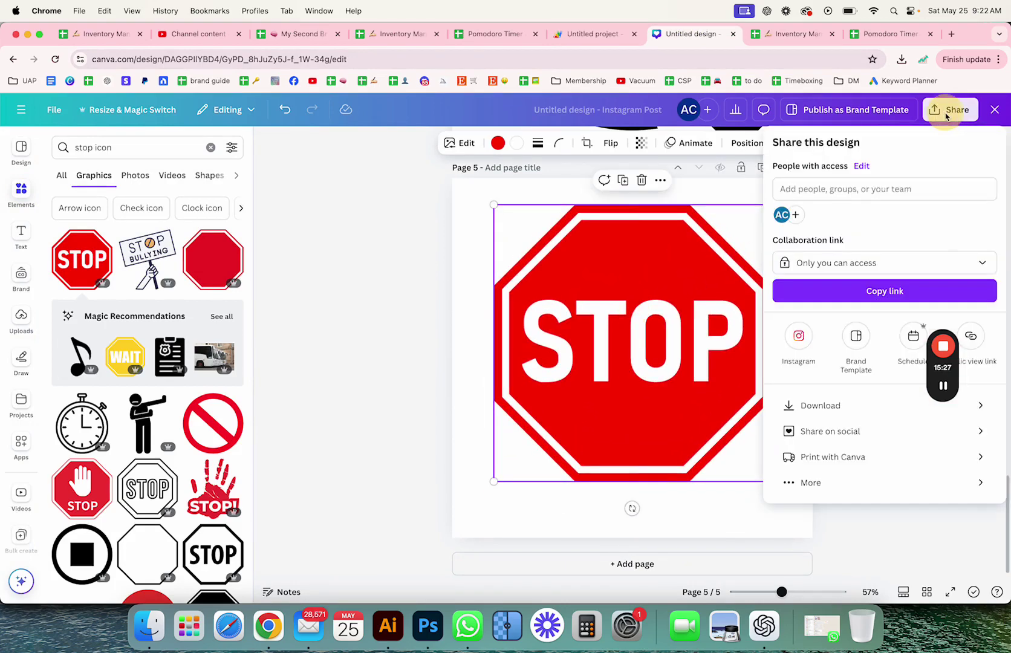
pyautogui.click(817, 411)
pyautogui.click(827, 332)
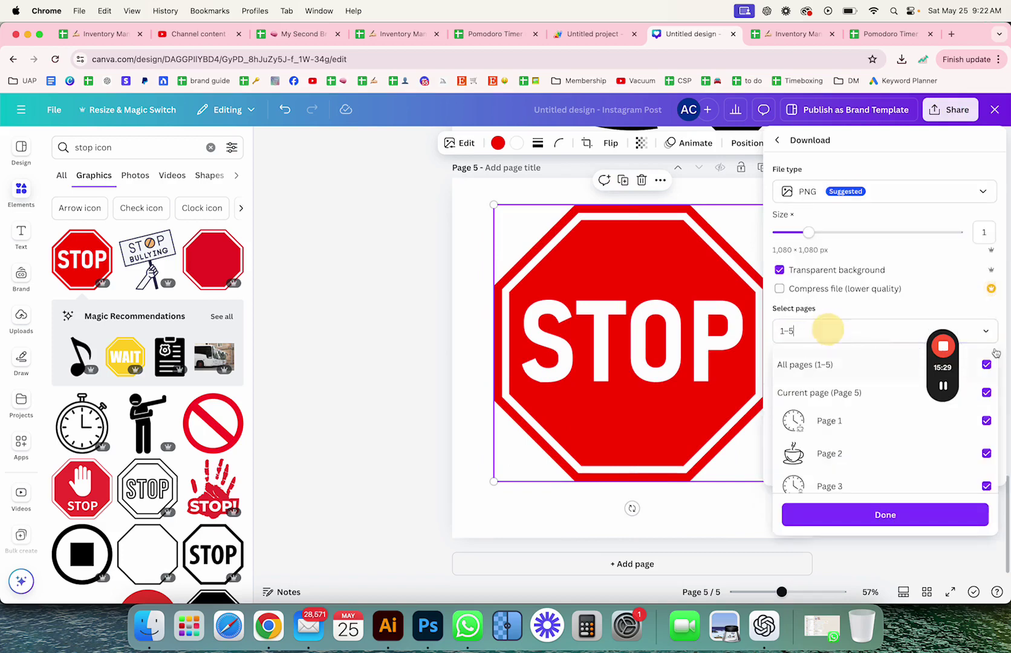
pyautogui.click(986, 364)
pyautogui.click(986, 392)
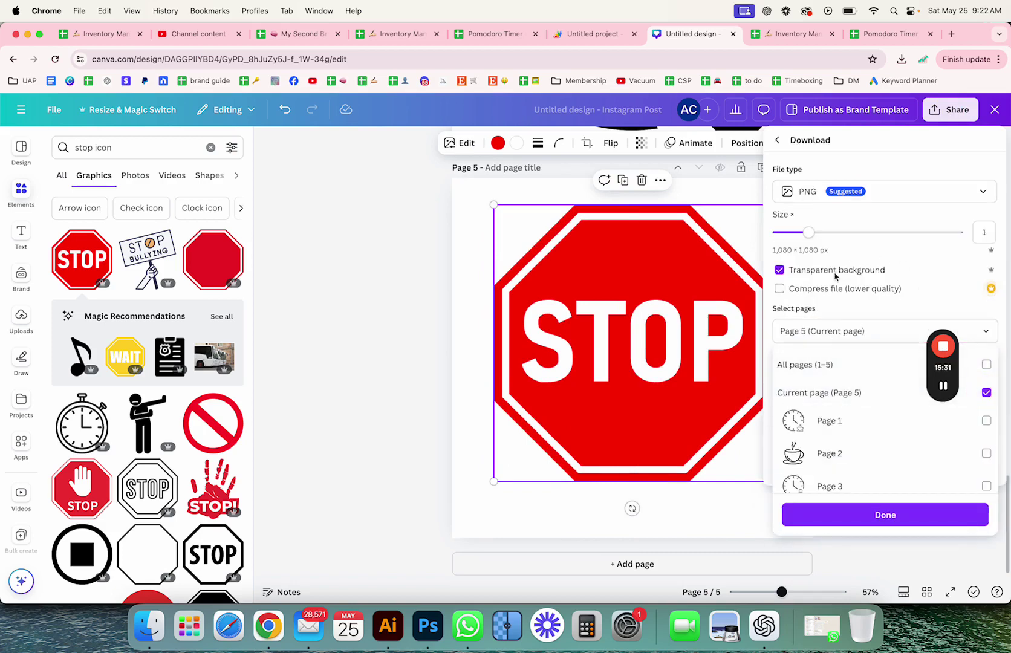
pyautogui.click(875, 514)
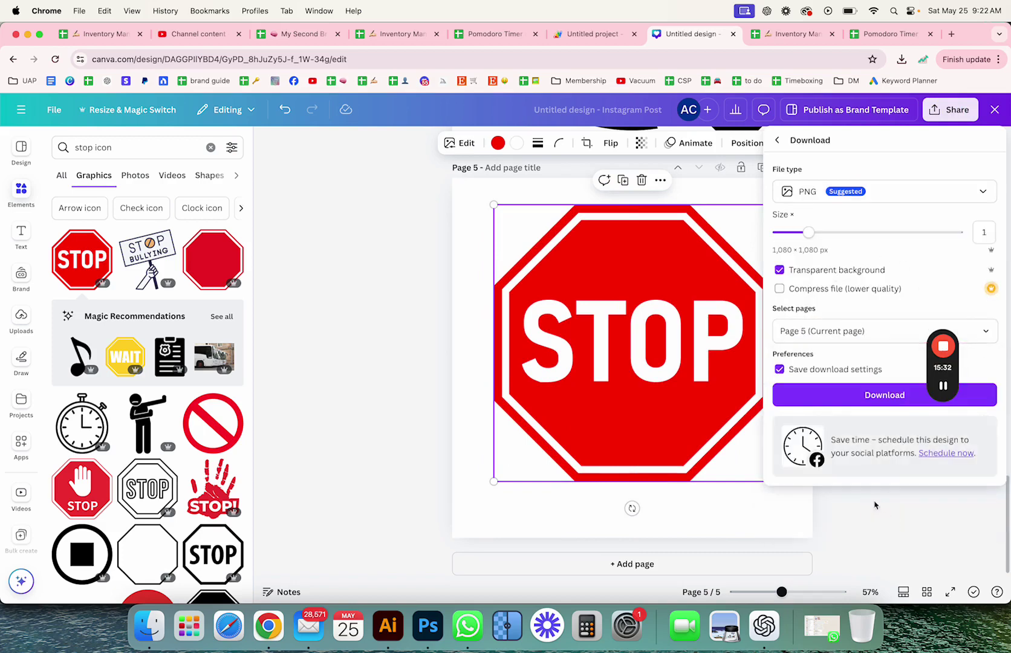
pyautogui.click(840, 396)
# Return to the Pomodoro tracker sheet, open the stop clock drawing for editing and delete its clock image
pyautogui.click(482, 35)
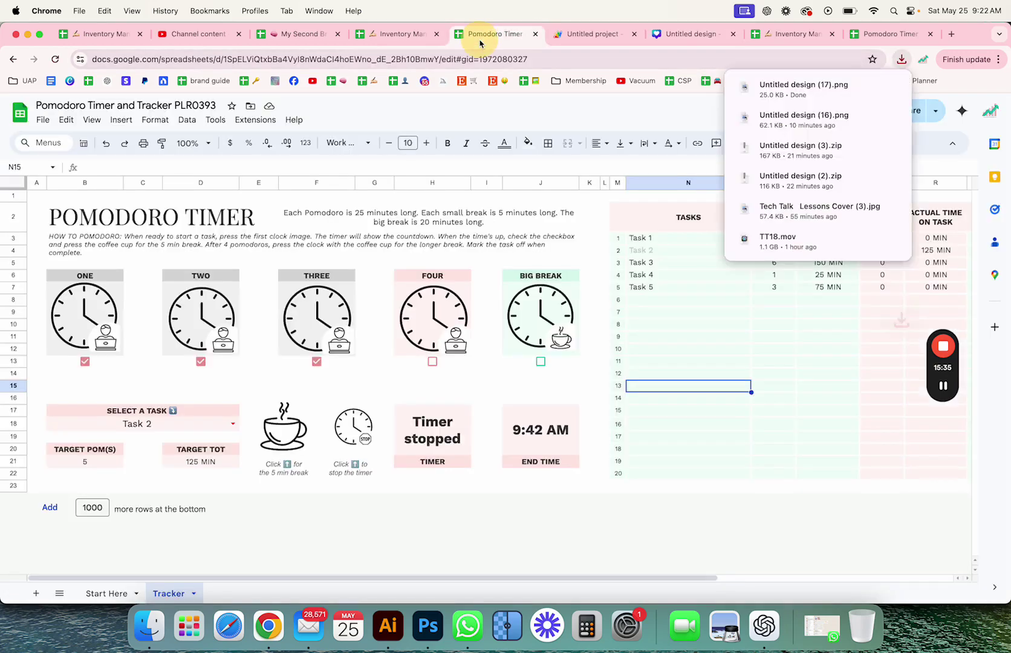
pyautogui.click(358, 424)
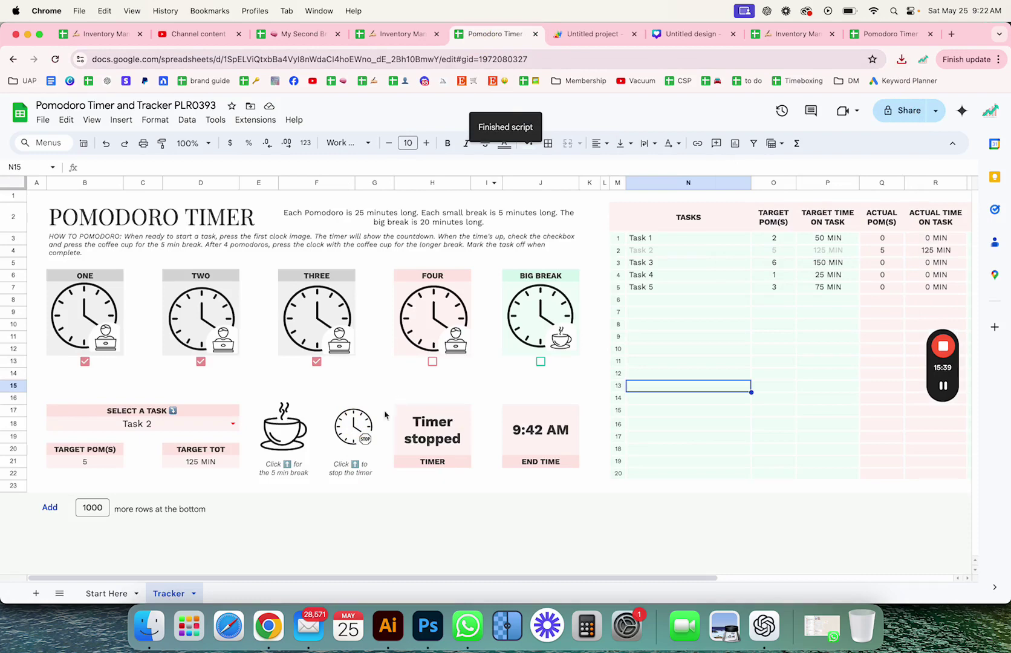
pyautogui.click(349, 434)
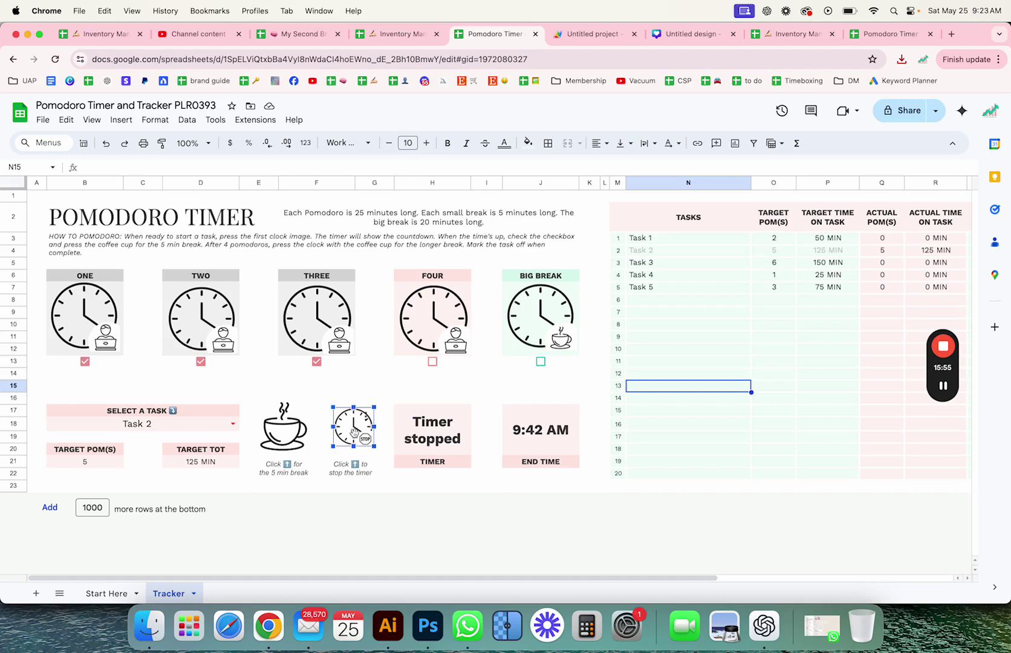
pyautogui.doubleClick(355, 426)
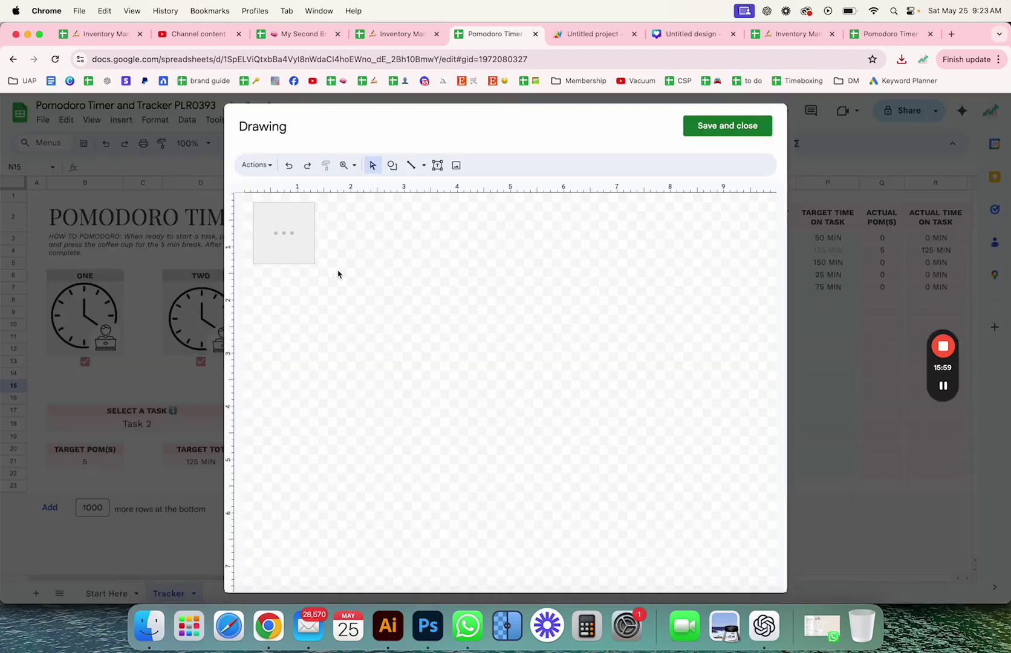
pyautogui.moveTo(348, 278); pyautogui.dragTo(250, 194)
pyautogui.press('Delete')
# Upload Untitled design (17).png from the Downloads folder into the empty drawing
pyautogui.click(455, 165)
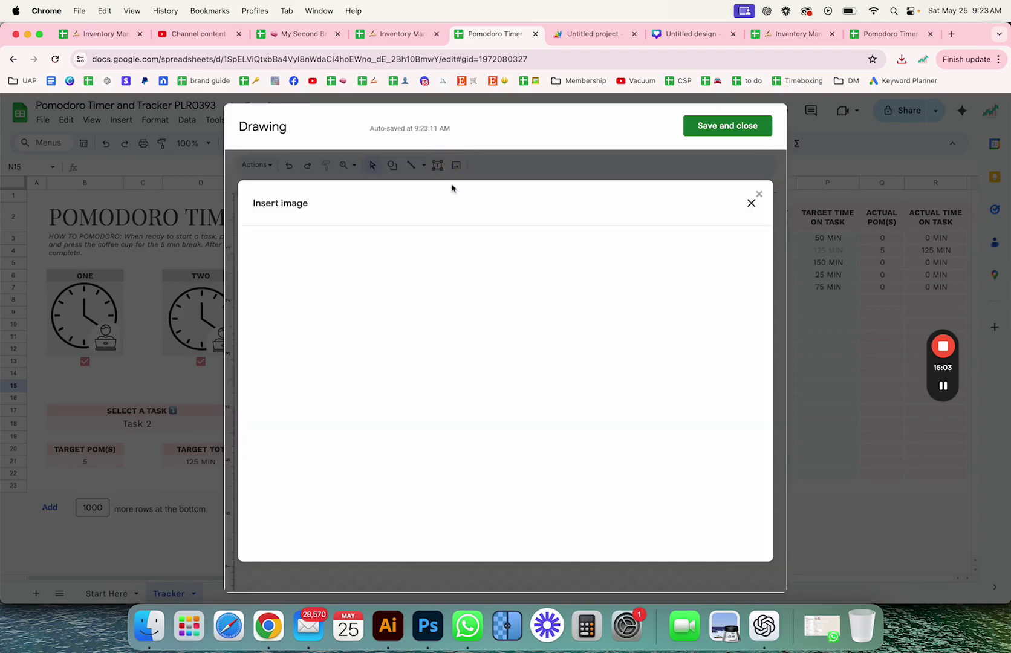
pyautogui.click(501, 447)
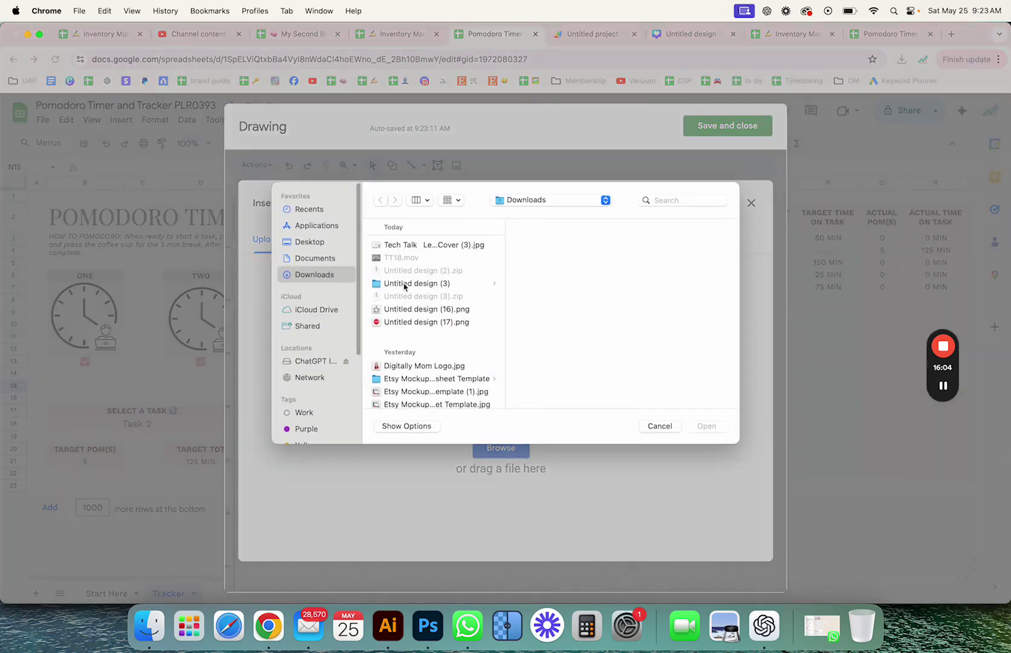
pyautogui.click(411, 322)
pyautogui.click(707, 426)
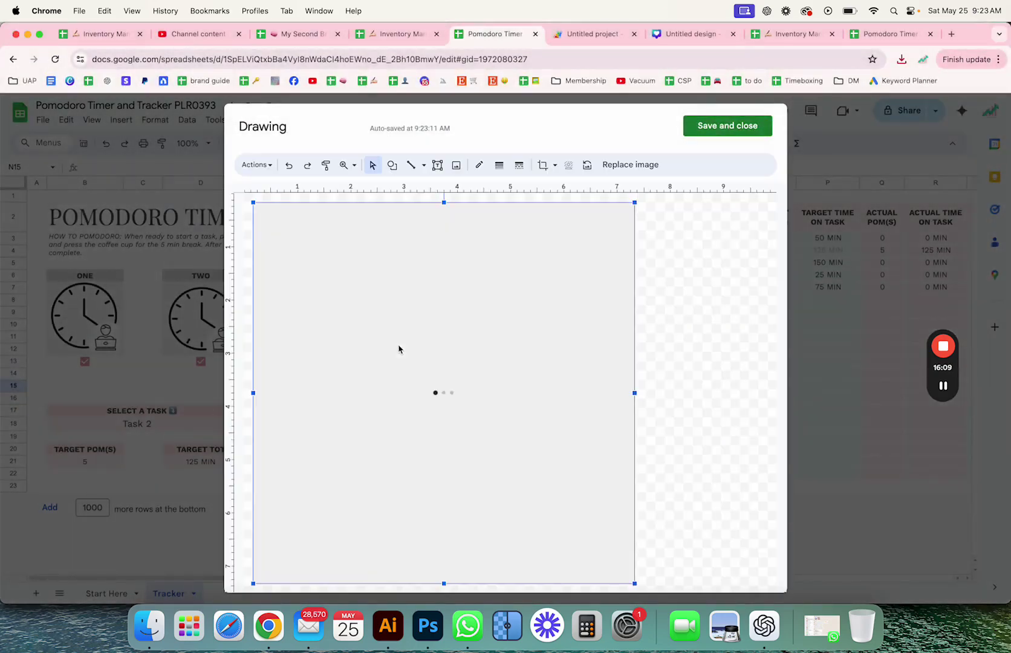
# Shrink the STOP sign image to a small size in the drawing's upper-left corner and save the drawing
pyautogui.click(634, 581)
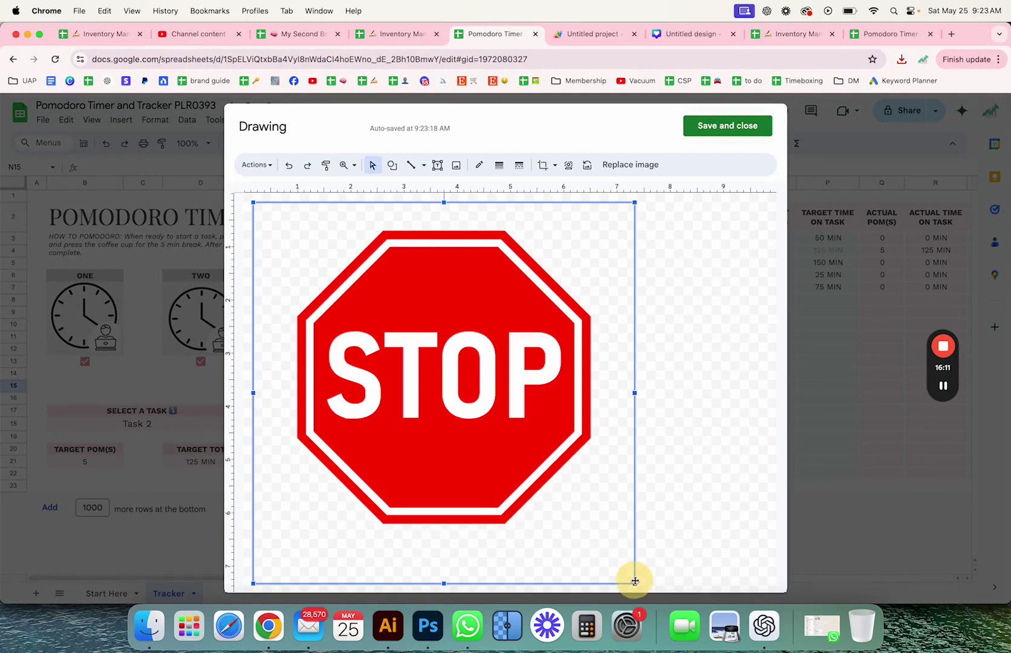
pyautogui.moveTo(635, 581); pyautogui.dragTo(322, 210)
pyautogui.click(709, 126)
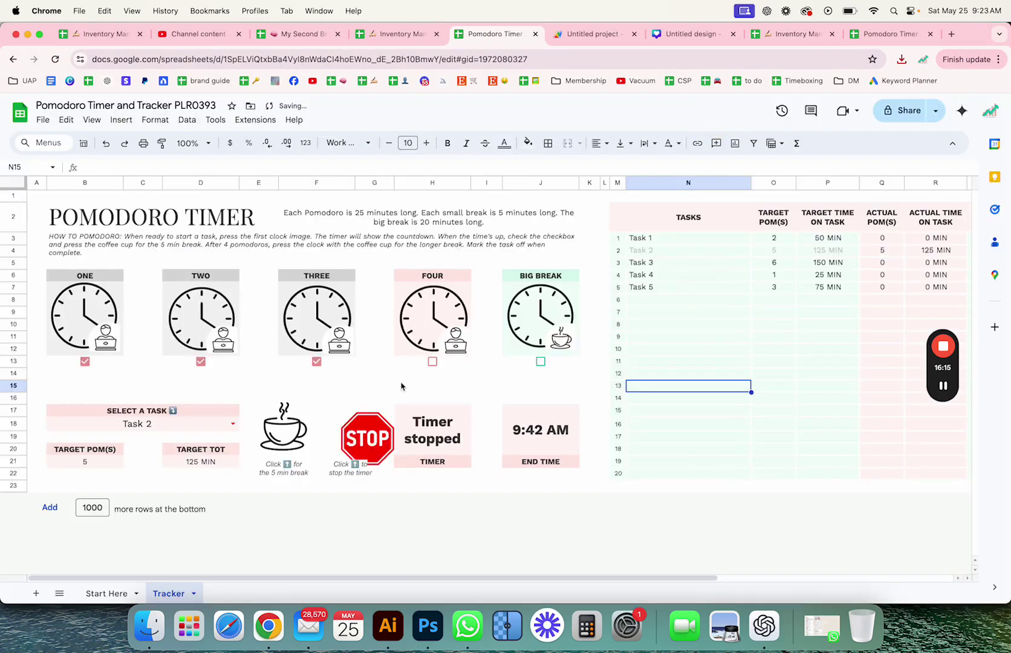
# Scale down the STOP sign in the tracker and place it above the stop-the-timer caption beside the coffee cup
pyautogui.click(375, 438)
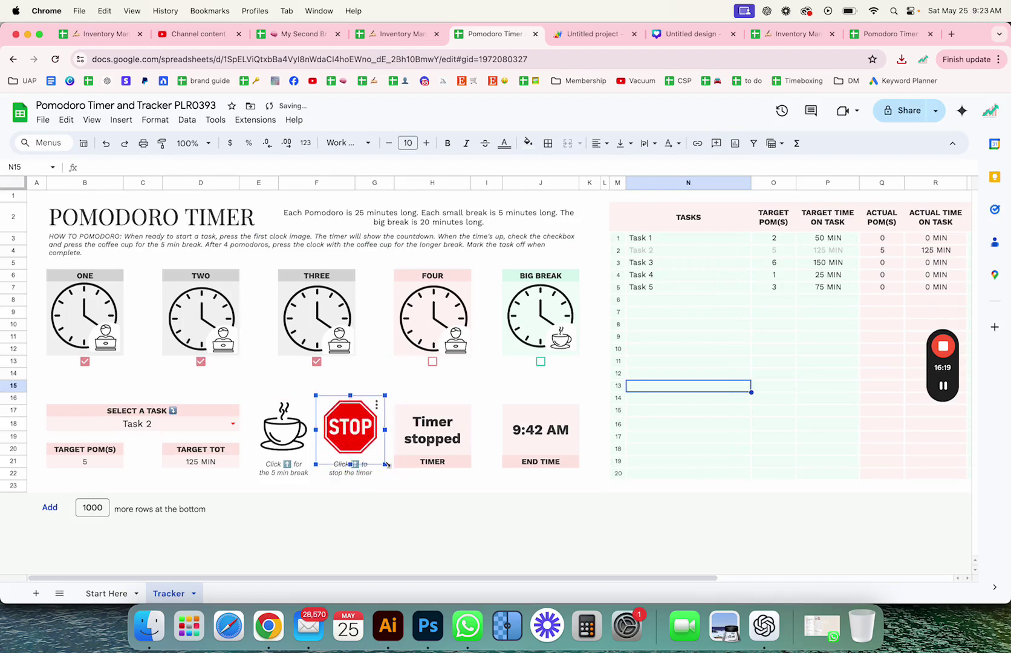
pyautogui.moveTo(375, 448); pyautogui.dragTo(356, 443)
pyautogui.click(461, 375)
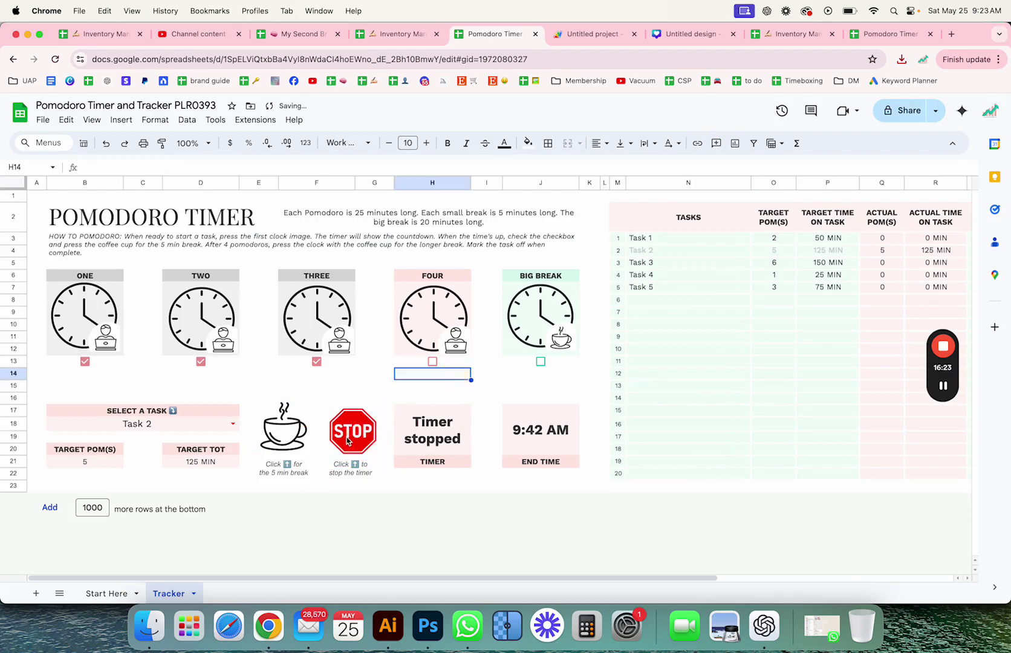
# Test the STOP sign's script, start the 5-minute break with the coffee cup and stop it with the sign
pyautogui.click(348, 441)
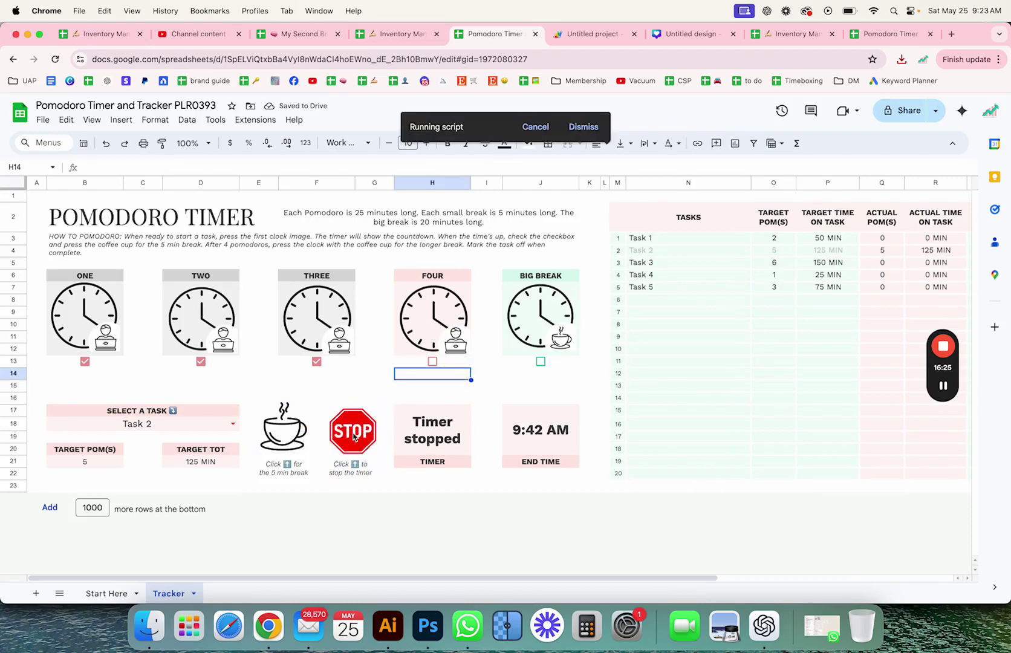
pyautogui.click(296, 441)
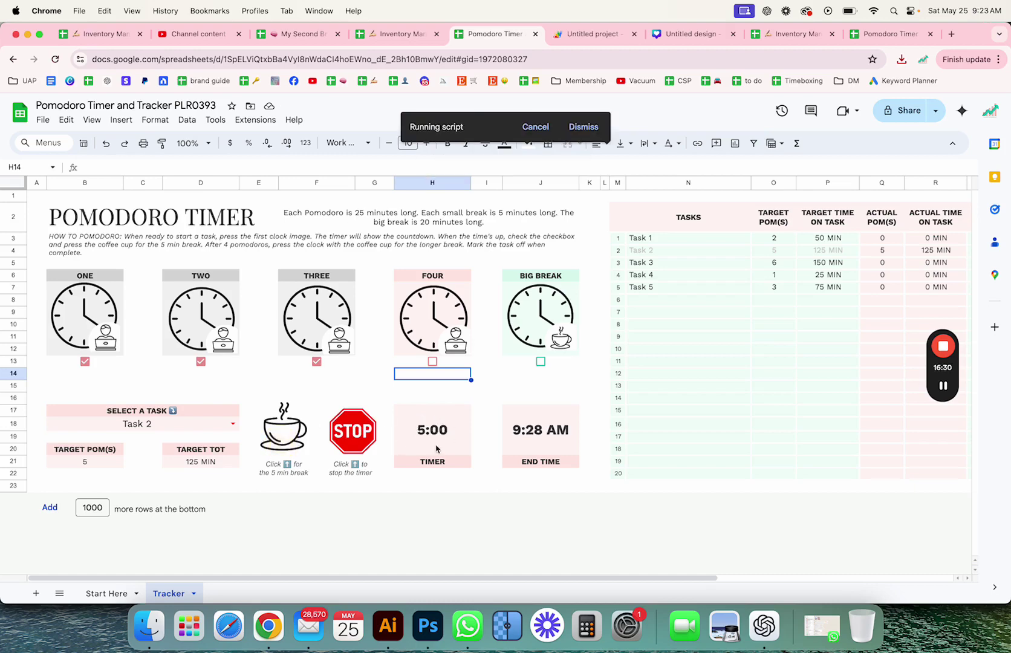
pyautogui.click(359, 433)
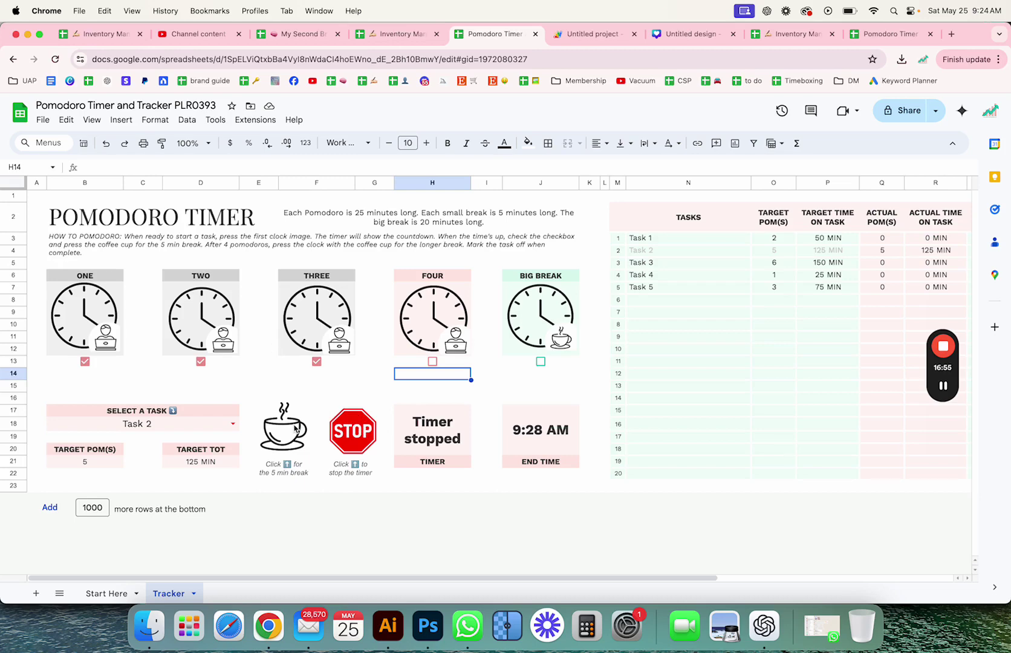
# Revisit the stopTimer function in the Apps Script project and close the project's browser tab
pyautogui.click(555, 32)
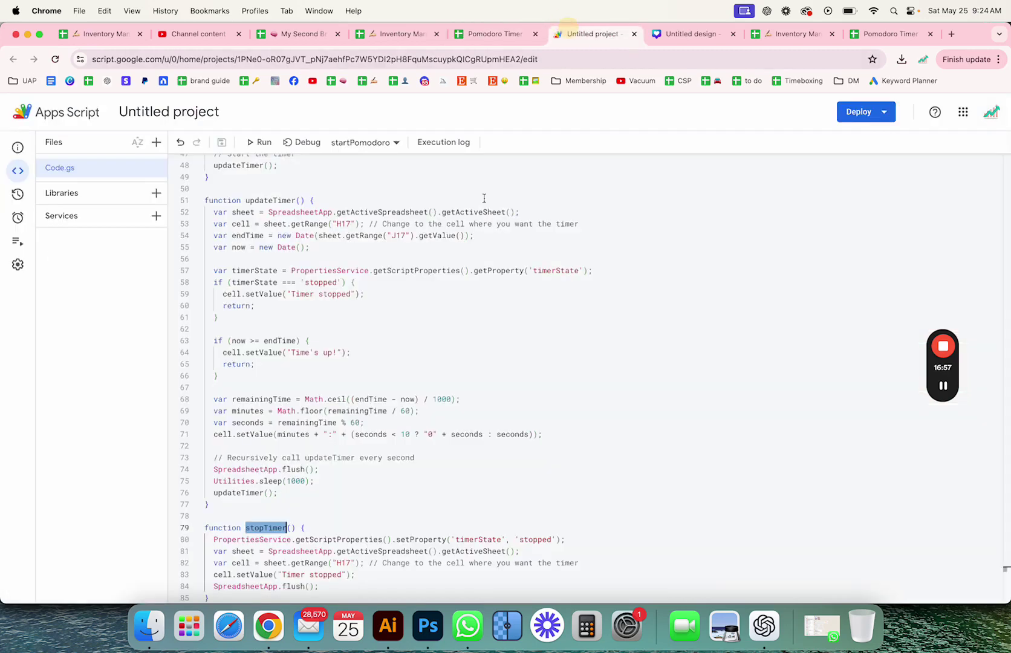
pyautogui.click(248, 528)
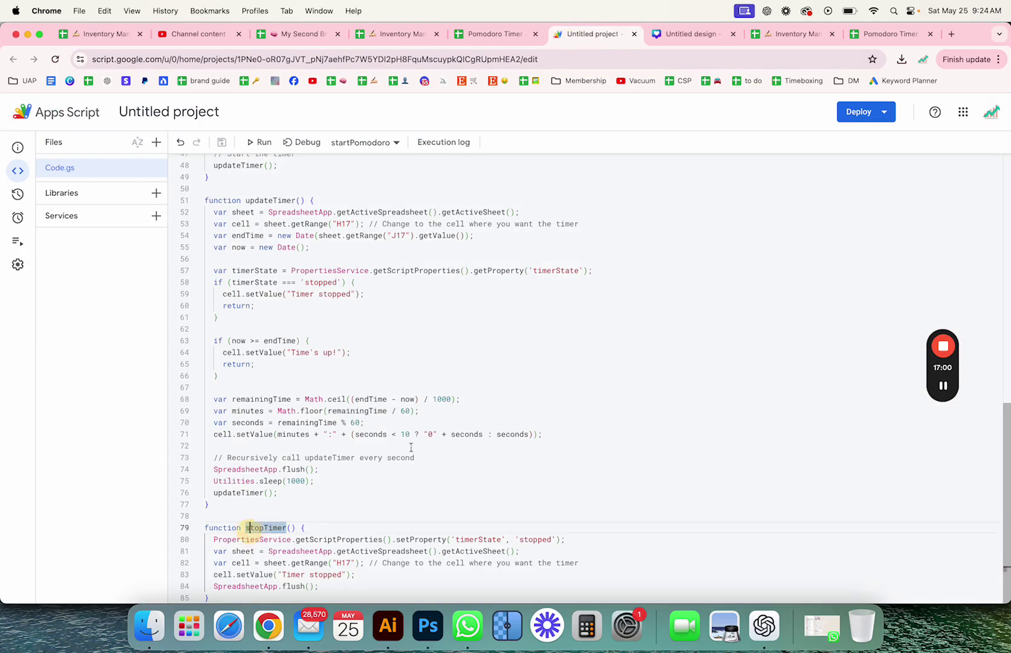
pyautogui.click(634, 35)
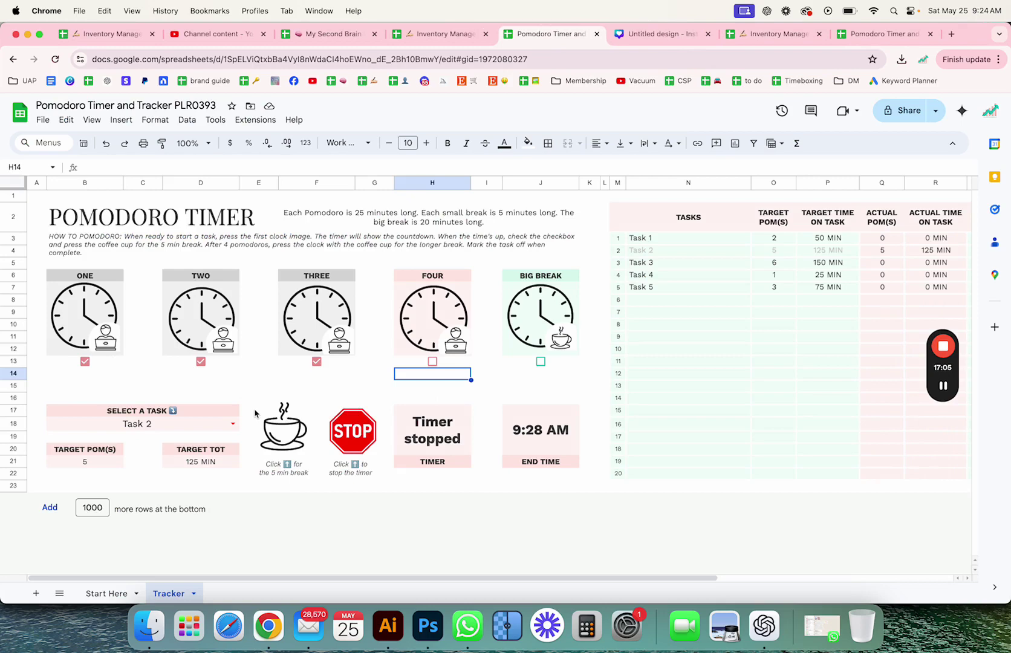
pyautogui.click(387, 230)
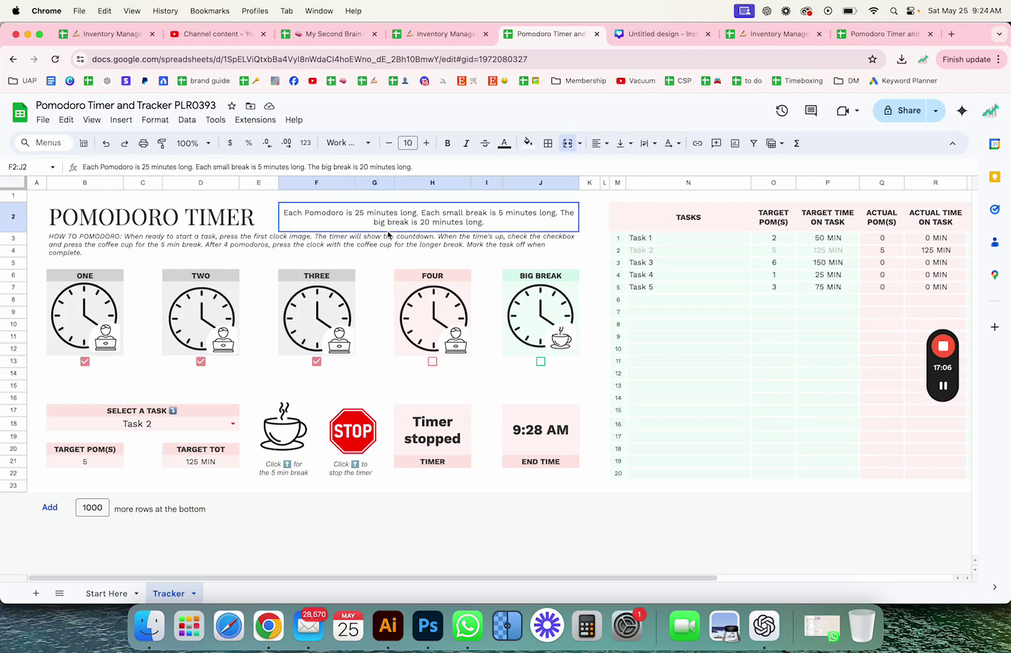
pyautogui.click(237, 245)
pyautogui.click(755, 261)
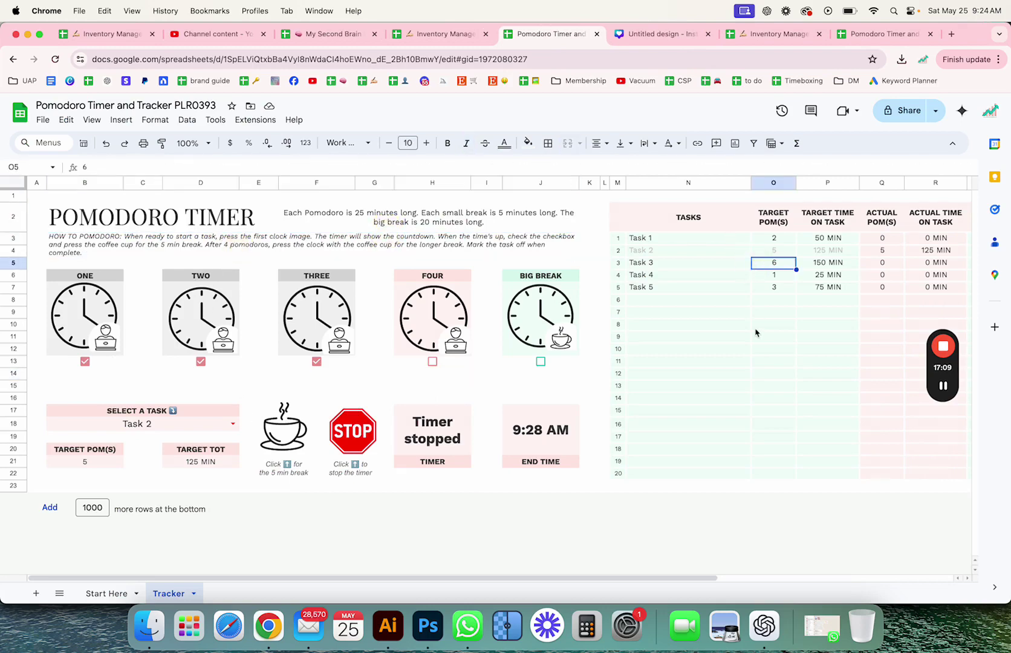